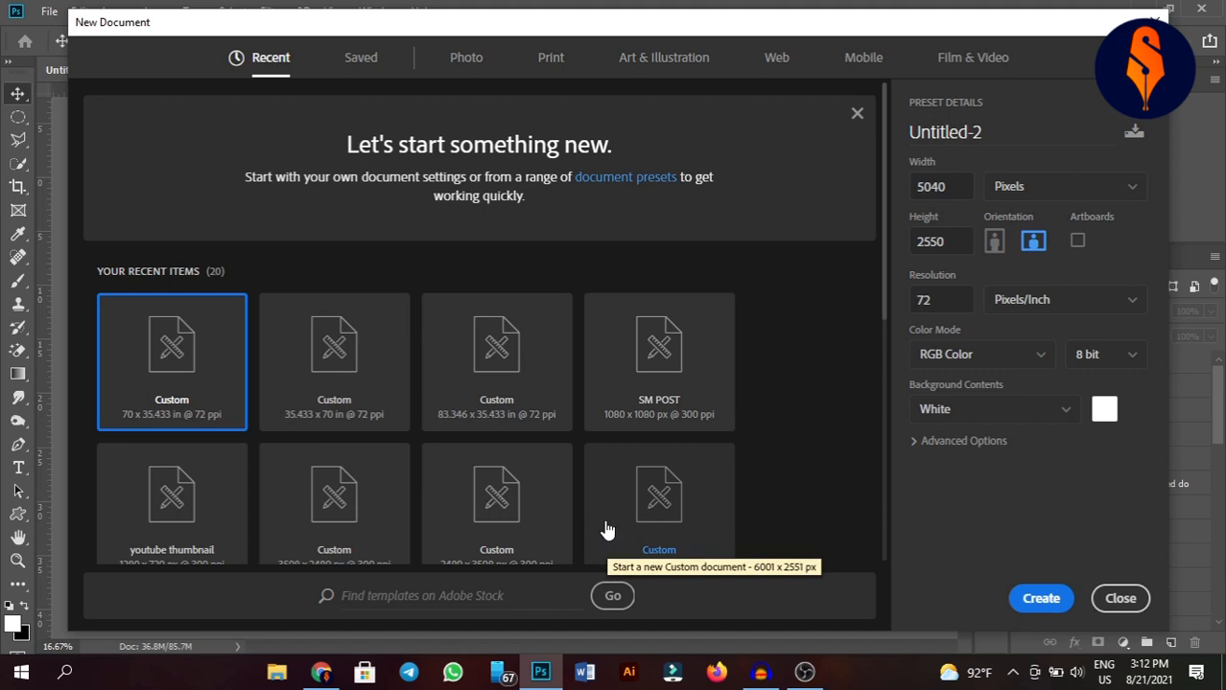
Name the new document web banner and create it.
click(1006, 139)
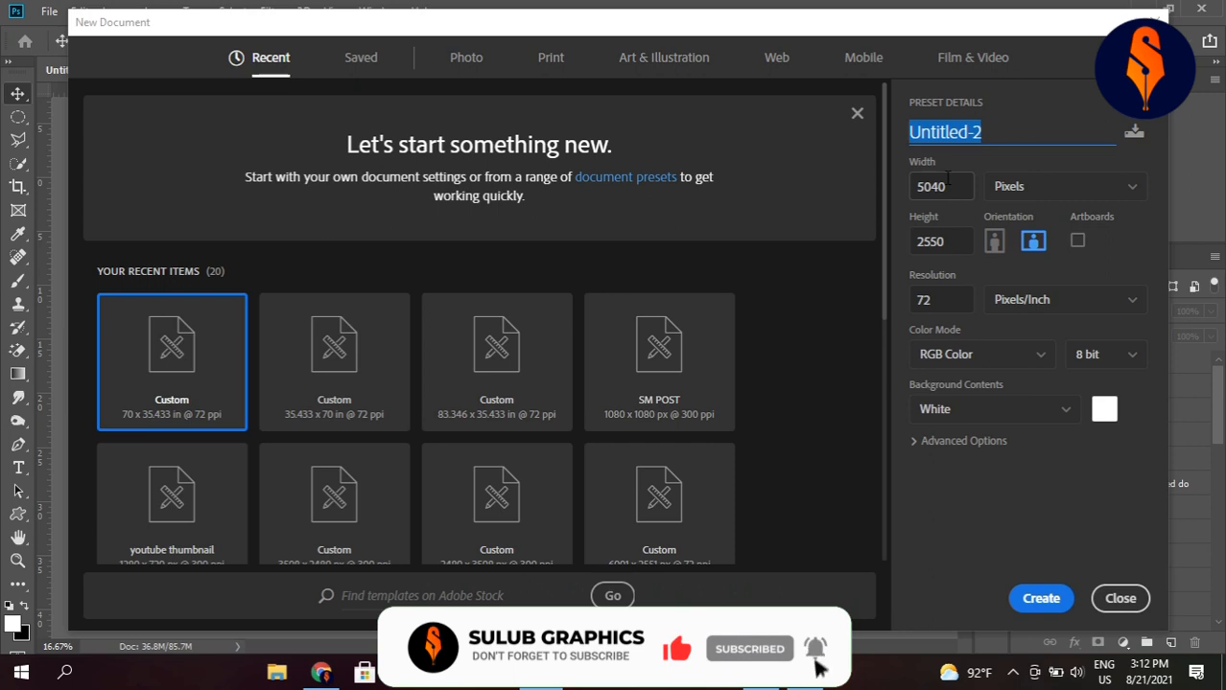
text(web banner)
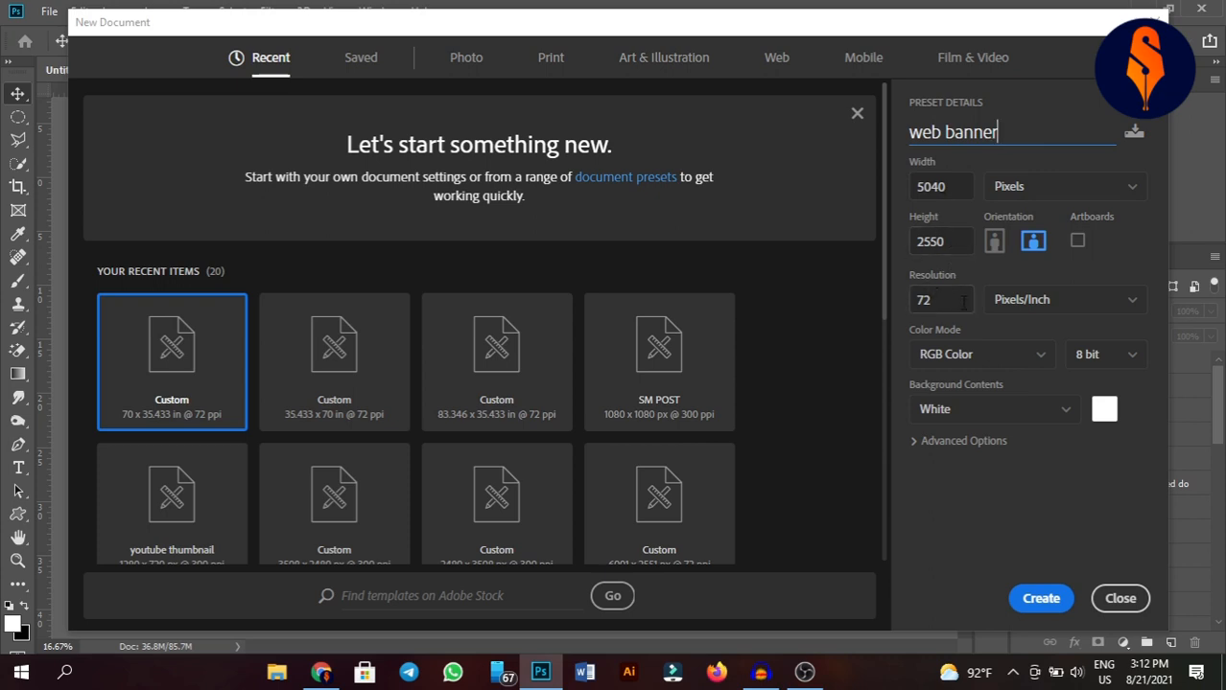
click(1037, 599)
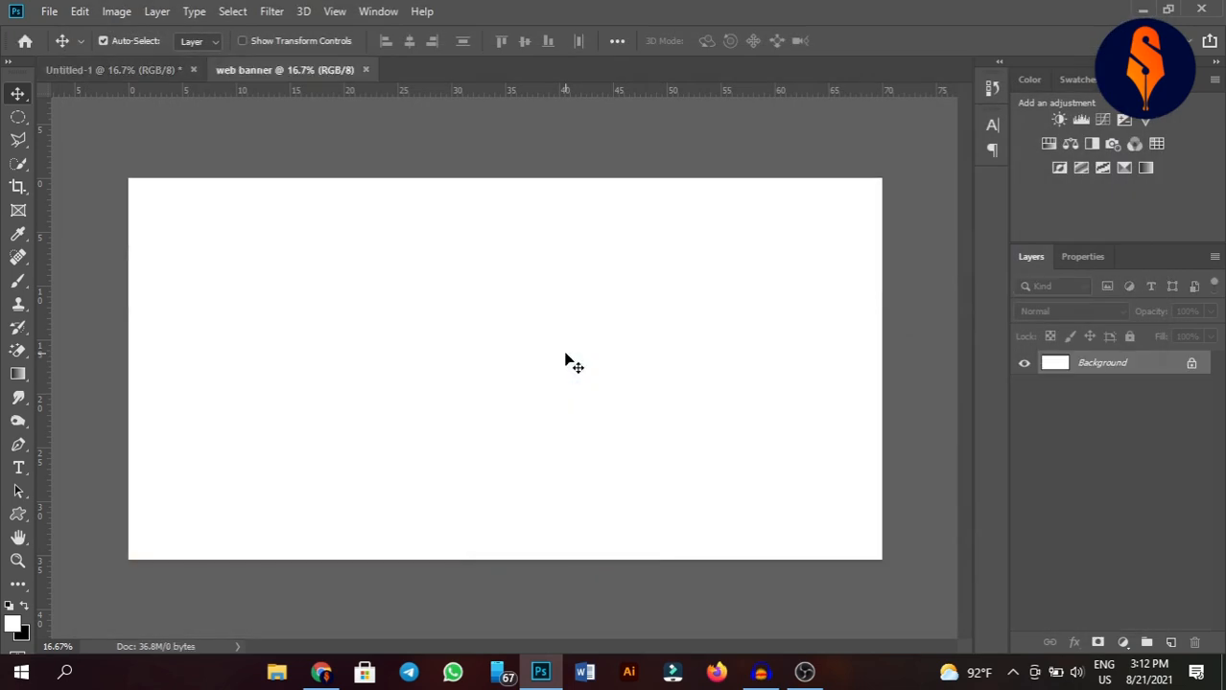
Compare the finished reference banner in Untitled-1 with the blank web banner document.
click(144, 73)
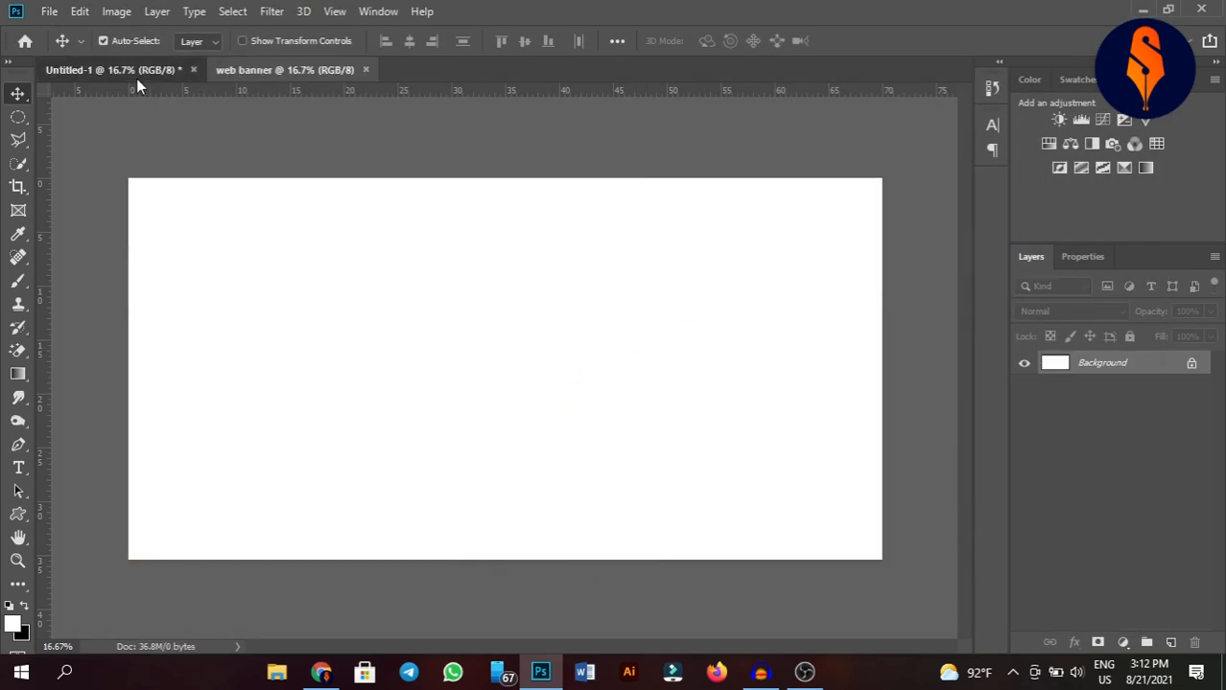
scroll(1083, 420, down, 10)
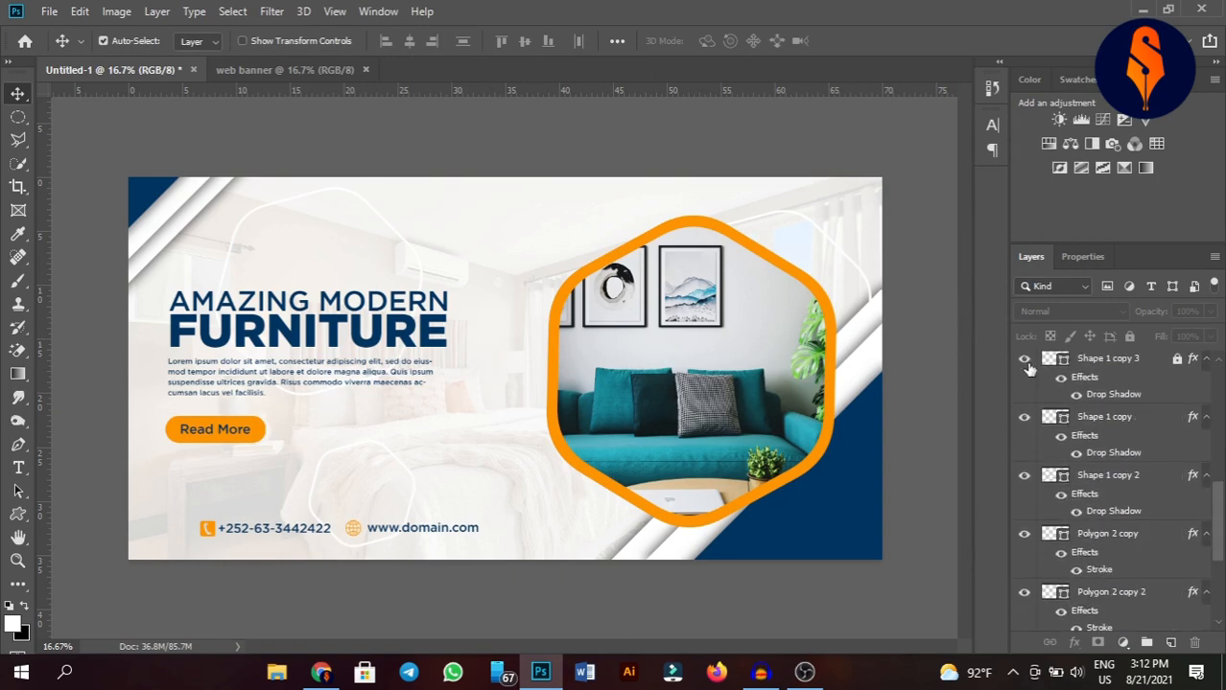
click(310, 72)
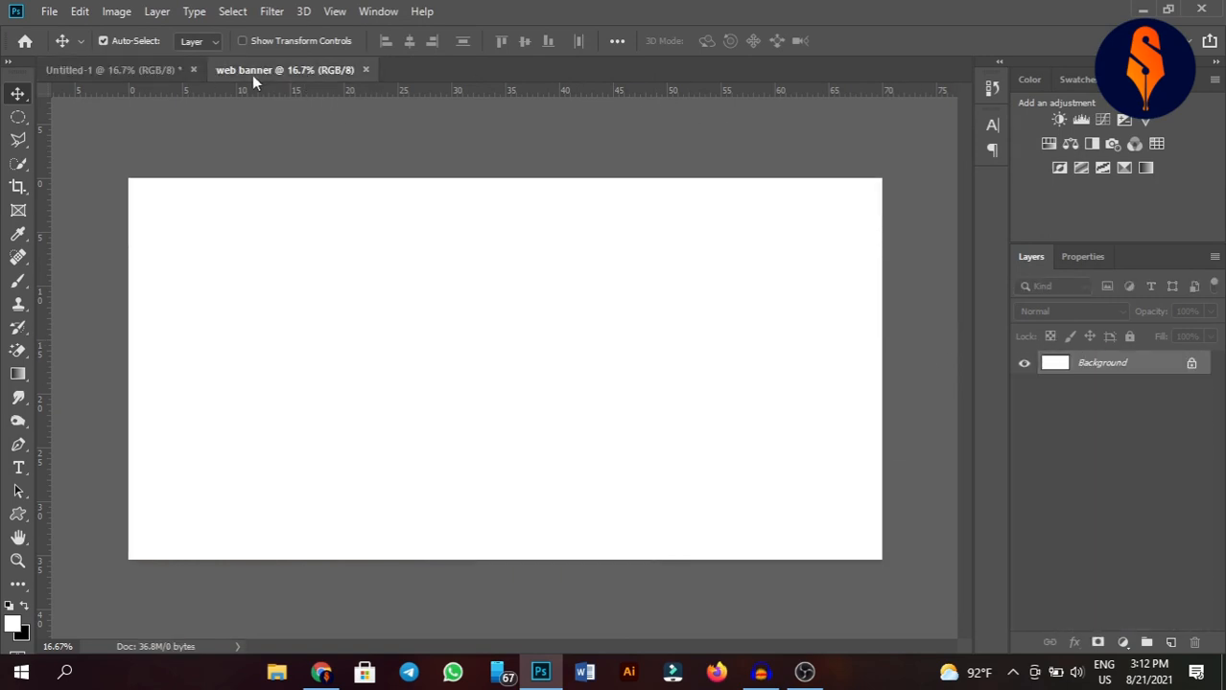
click(155, 78)
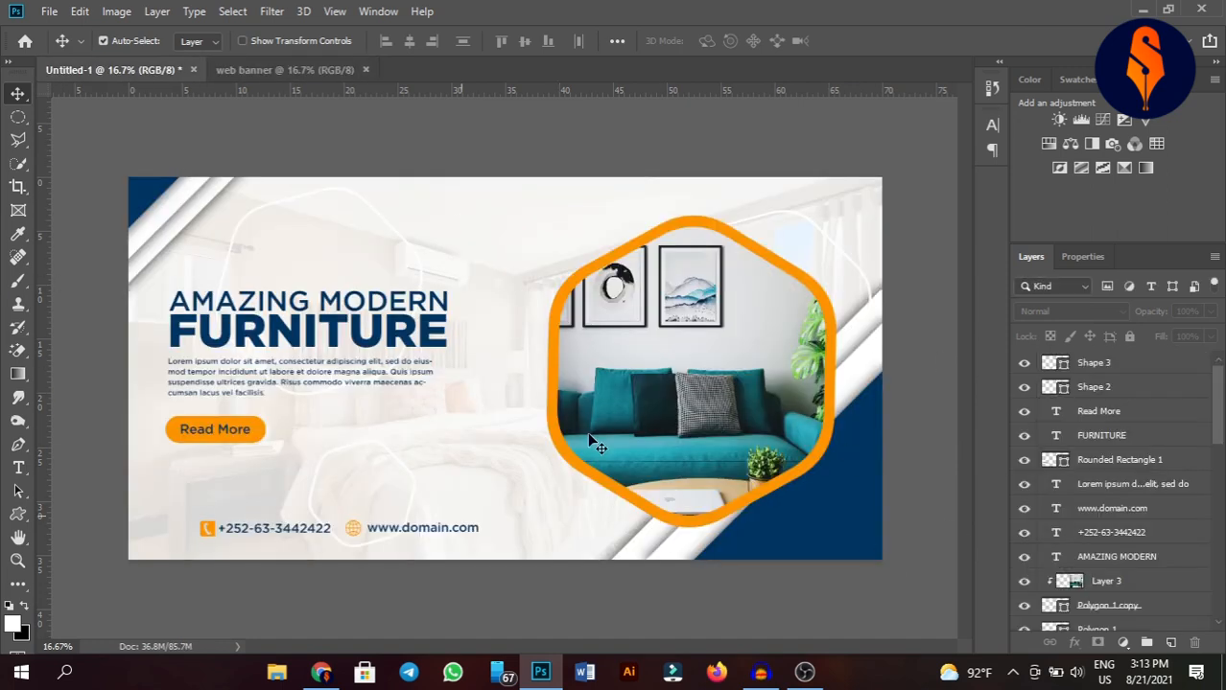
click(313, 70)
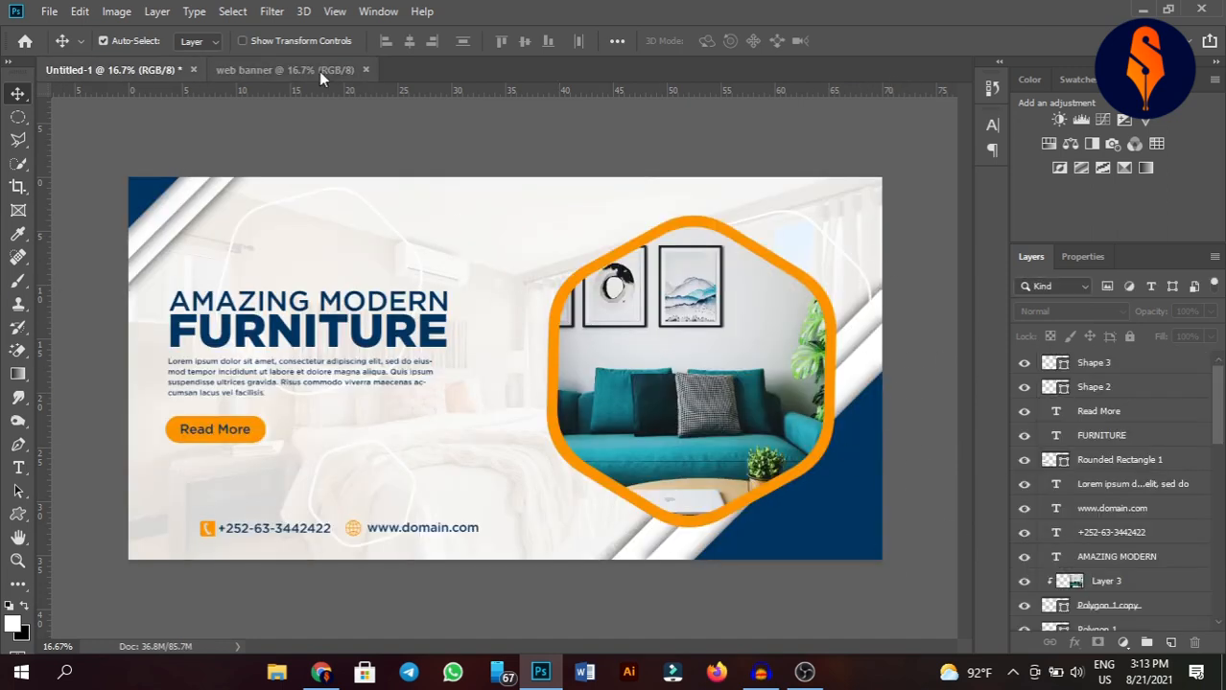
Draw a triangular shape with the Pen tool filling the banner's lower-right corner.
click(26, 446)
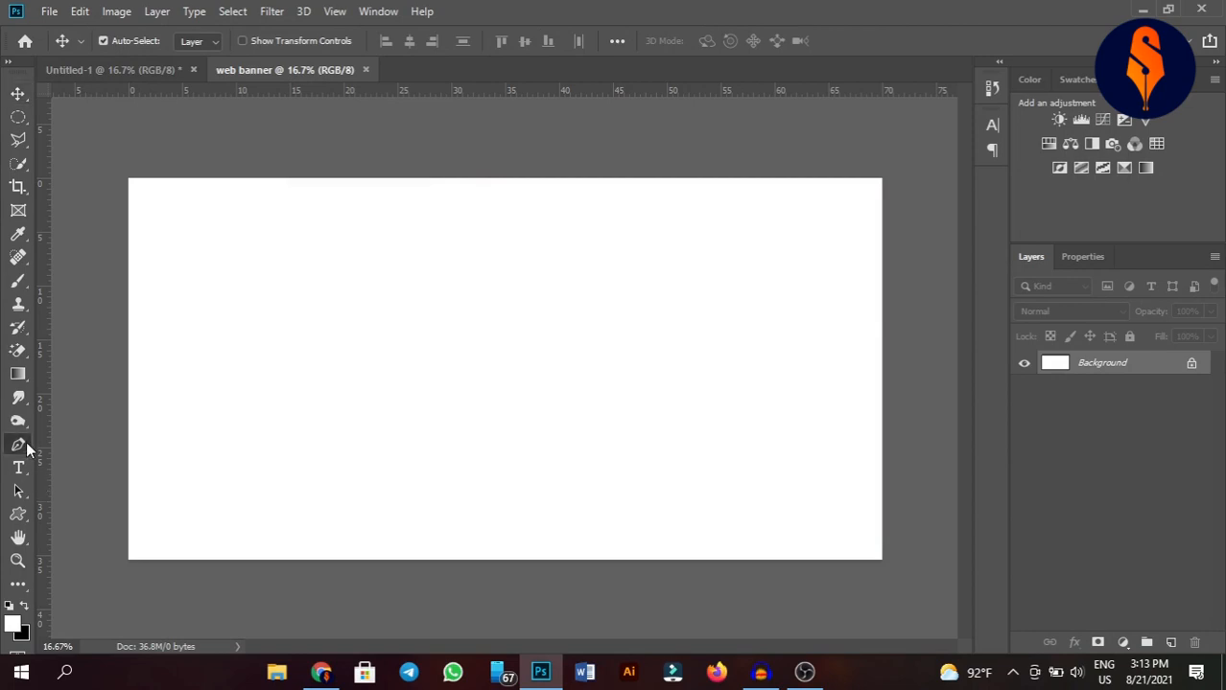
click(881, 355)
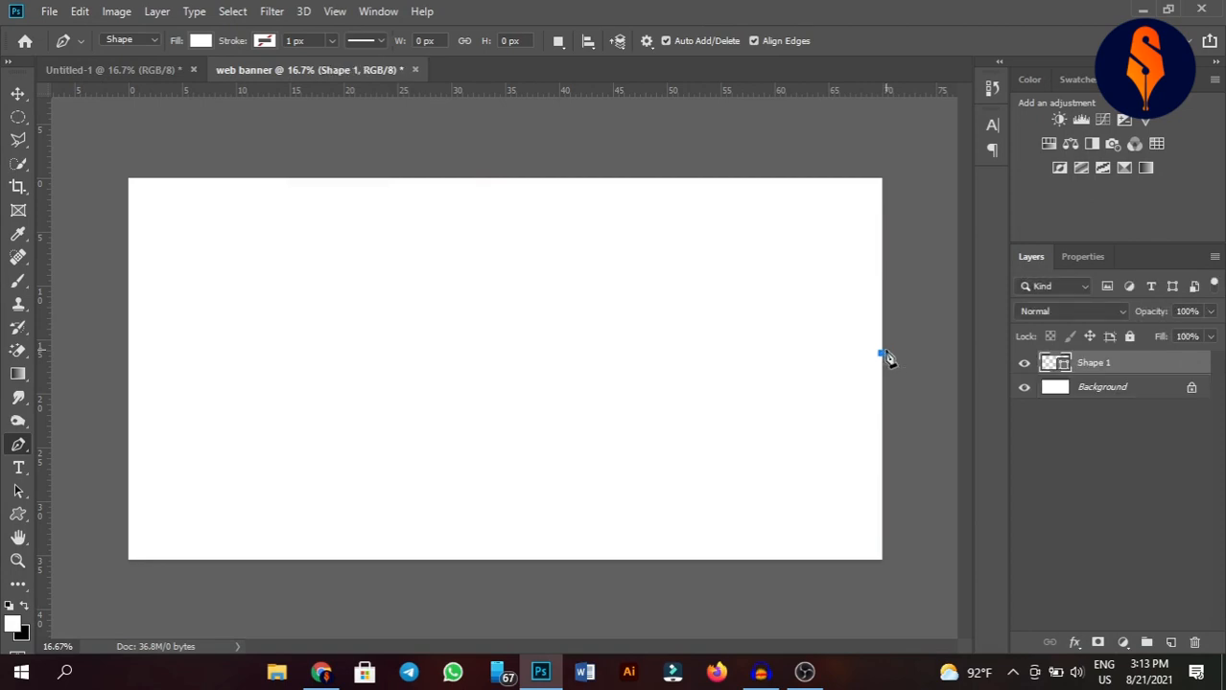
click(664, 569)
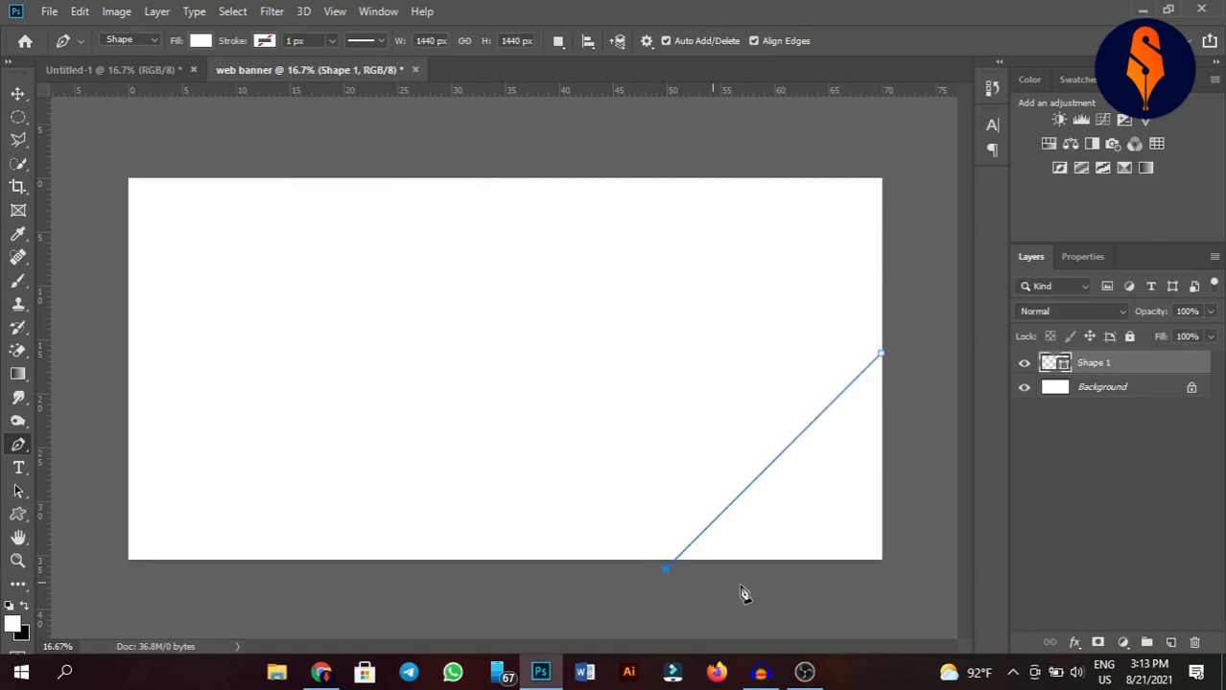
click(897, 569)
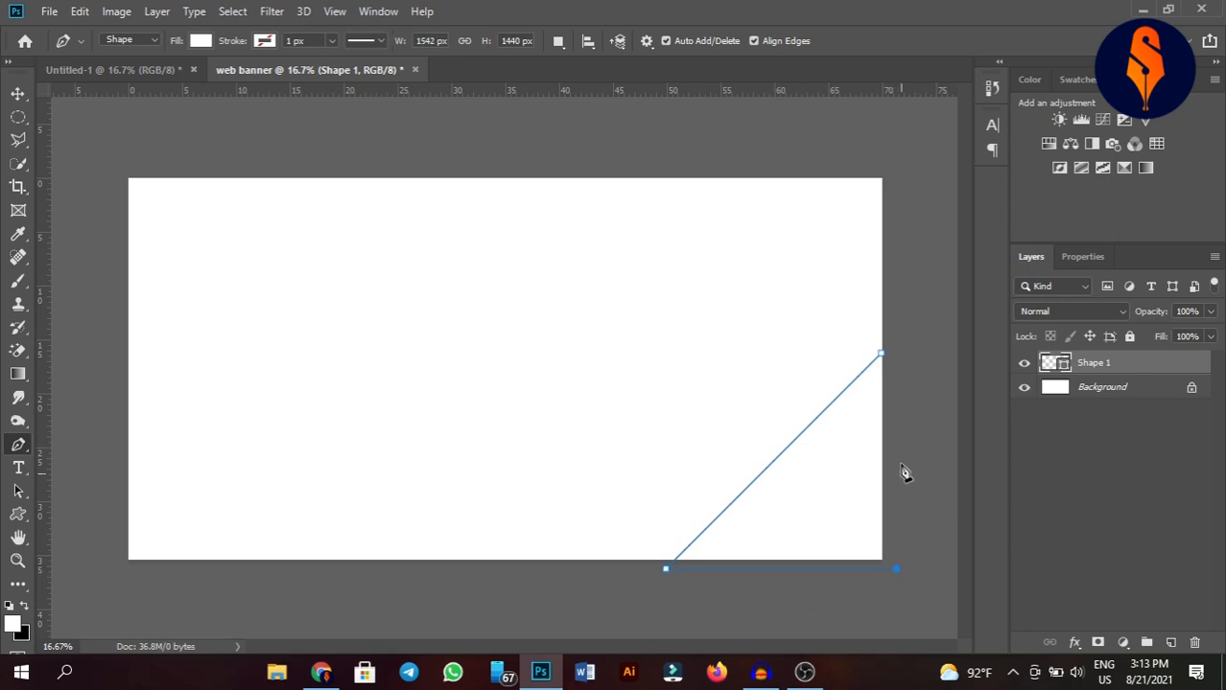
click(896, 335)
click(881, 354)
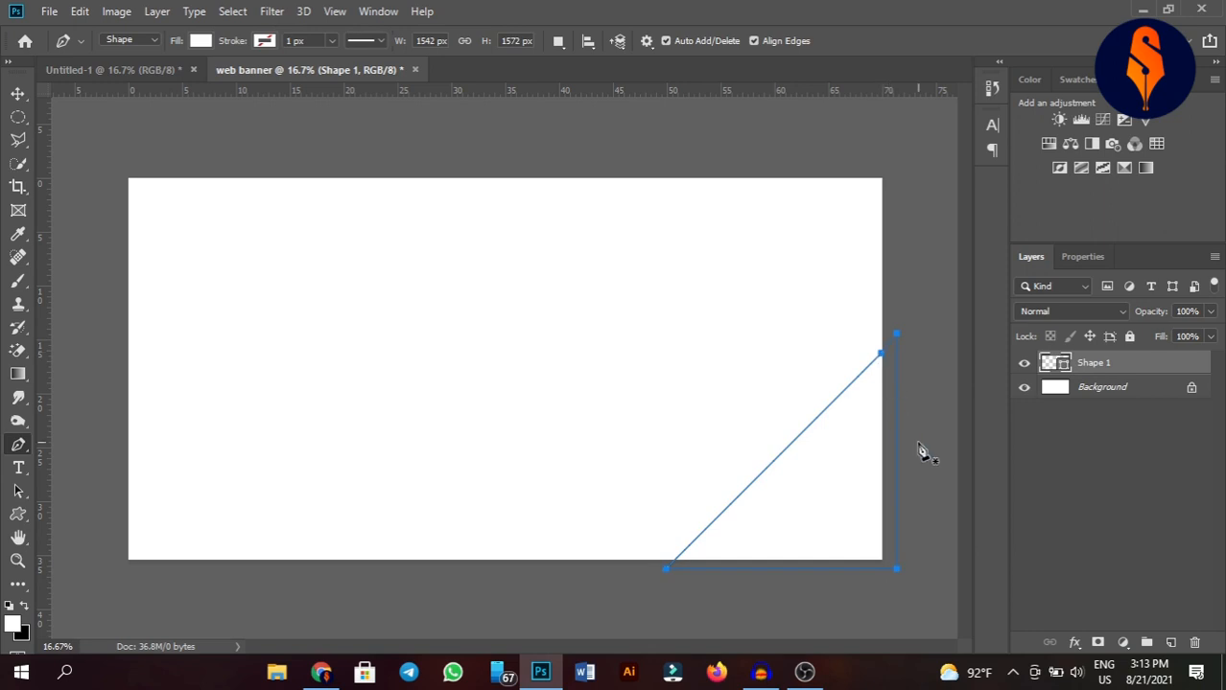
click(25, 92)
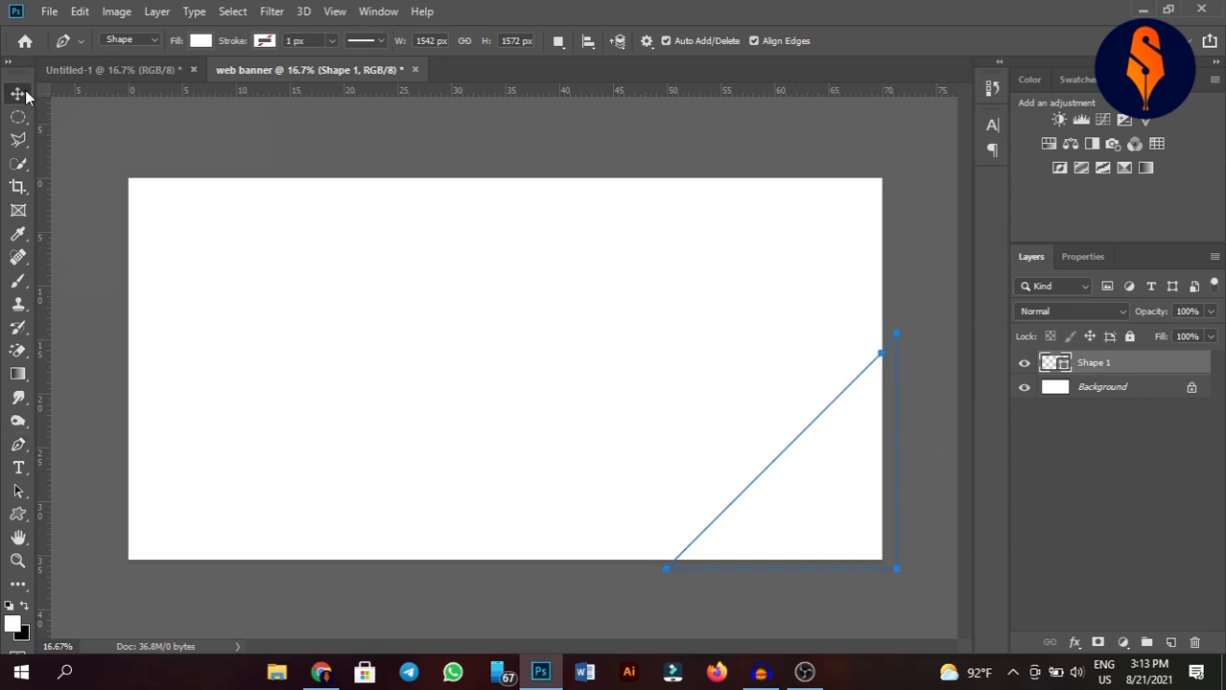
Set the triangle shape's fill colour to dark blue #00366d.
double_click(1042, 366)
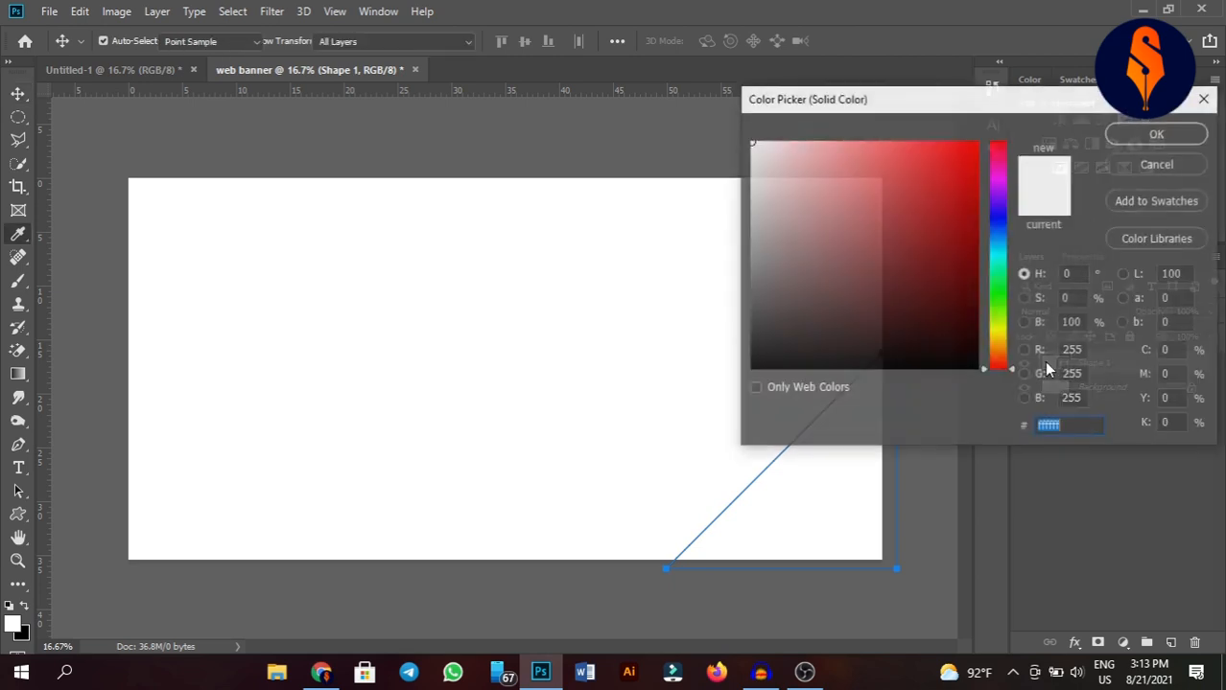
click(998, 223)
click(967, 261)
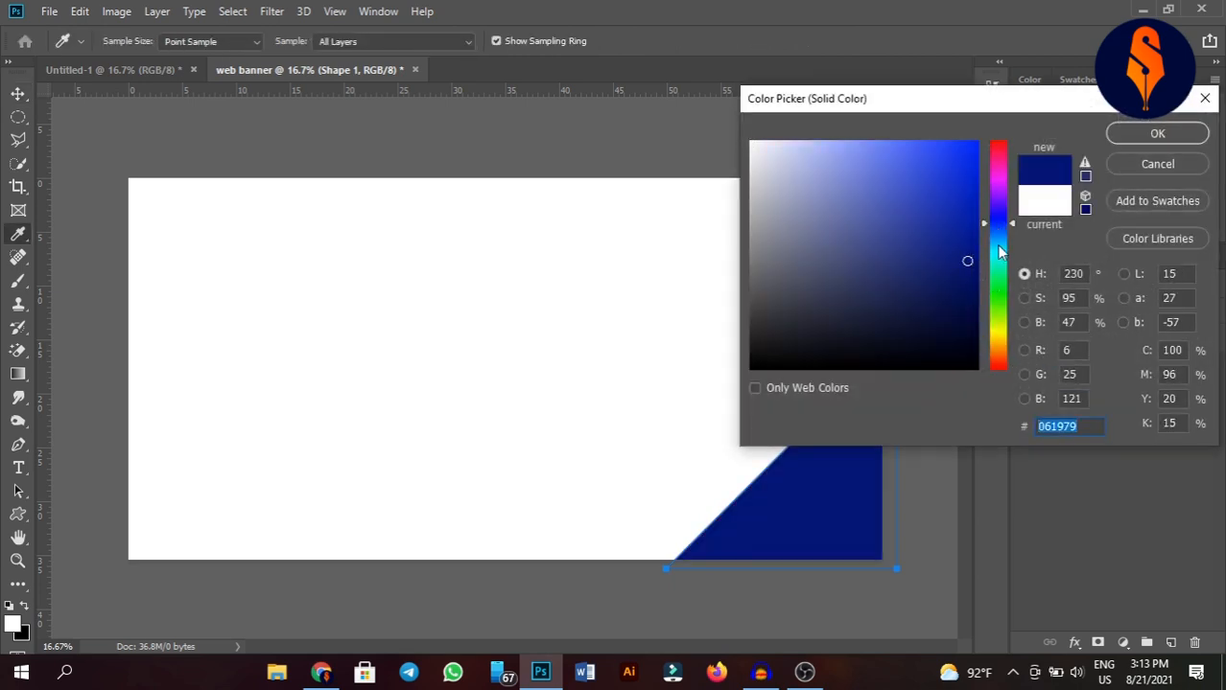
drag(998, 227, 976, 272)
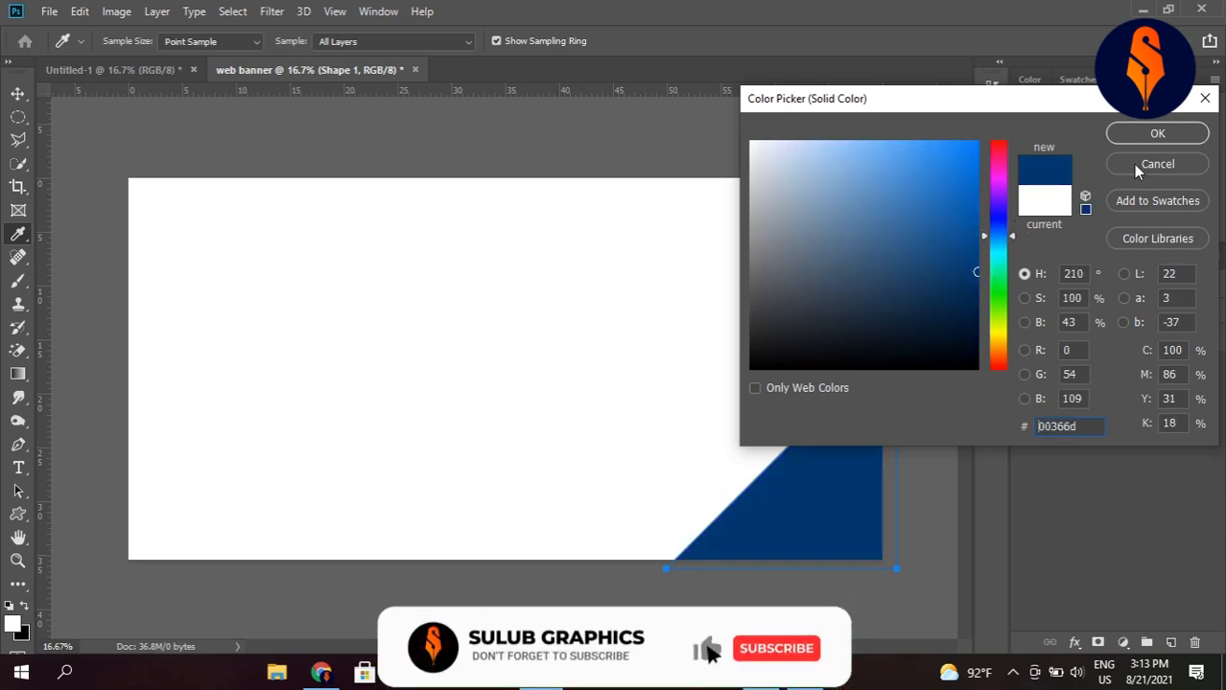
click(1156, 131)
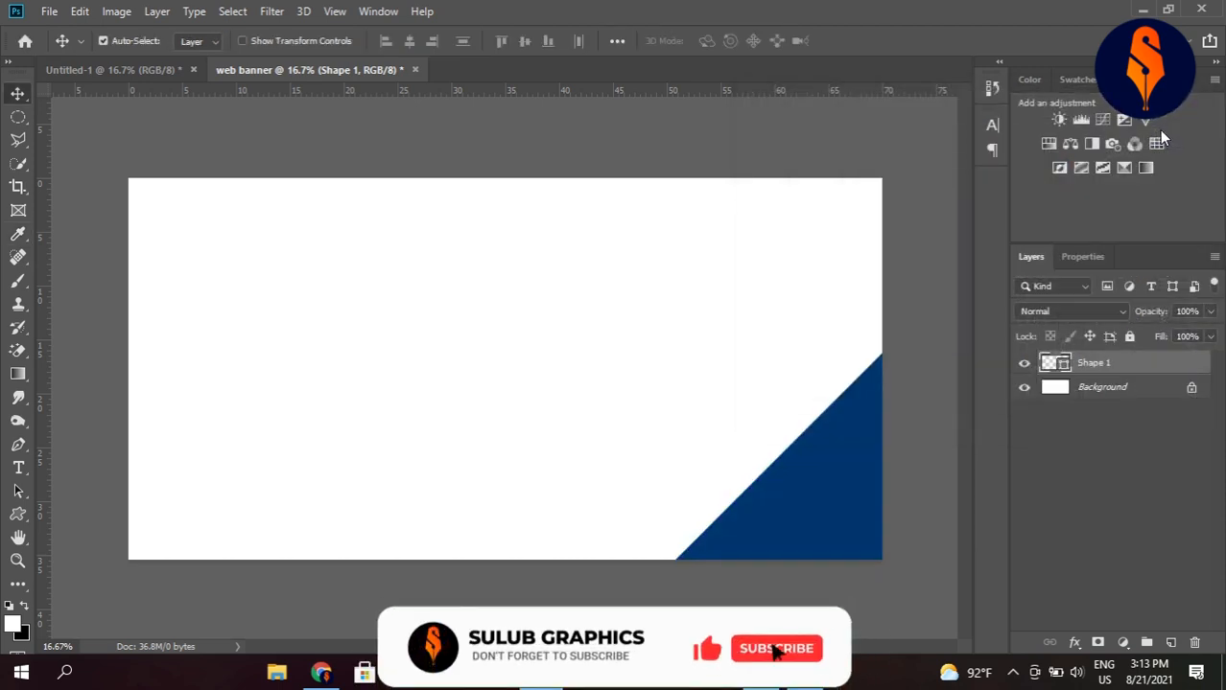
Duplicate the blue triangle and scale the original Shape 1 up to about 111% from its upper-left corner.
alt+click(833, 470)
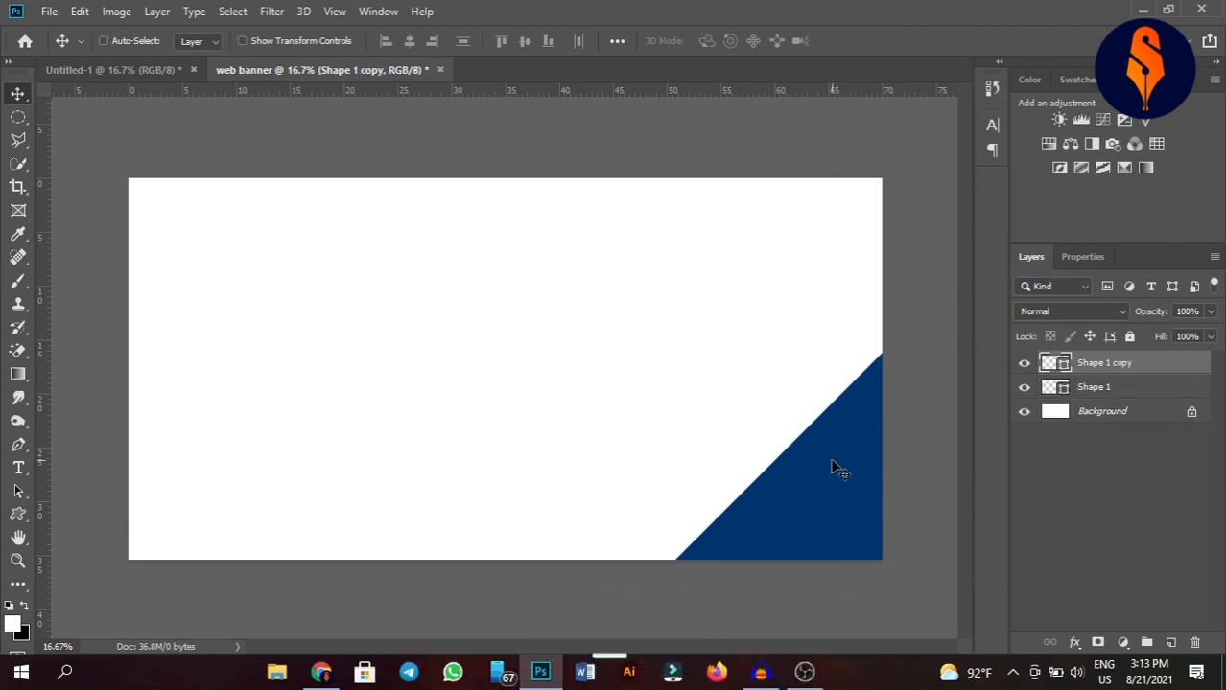
click(1087, 391)
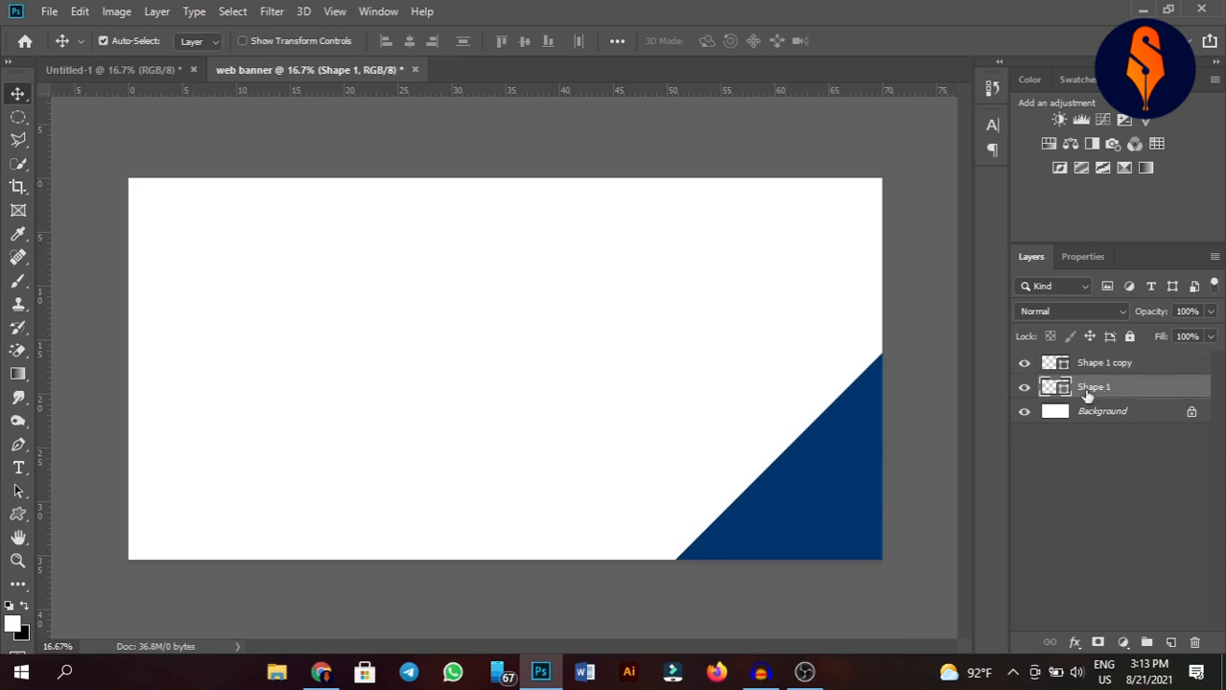
key(ctrl+t)
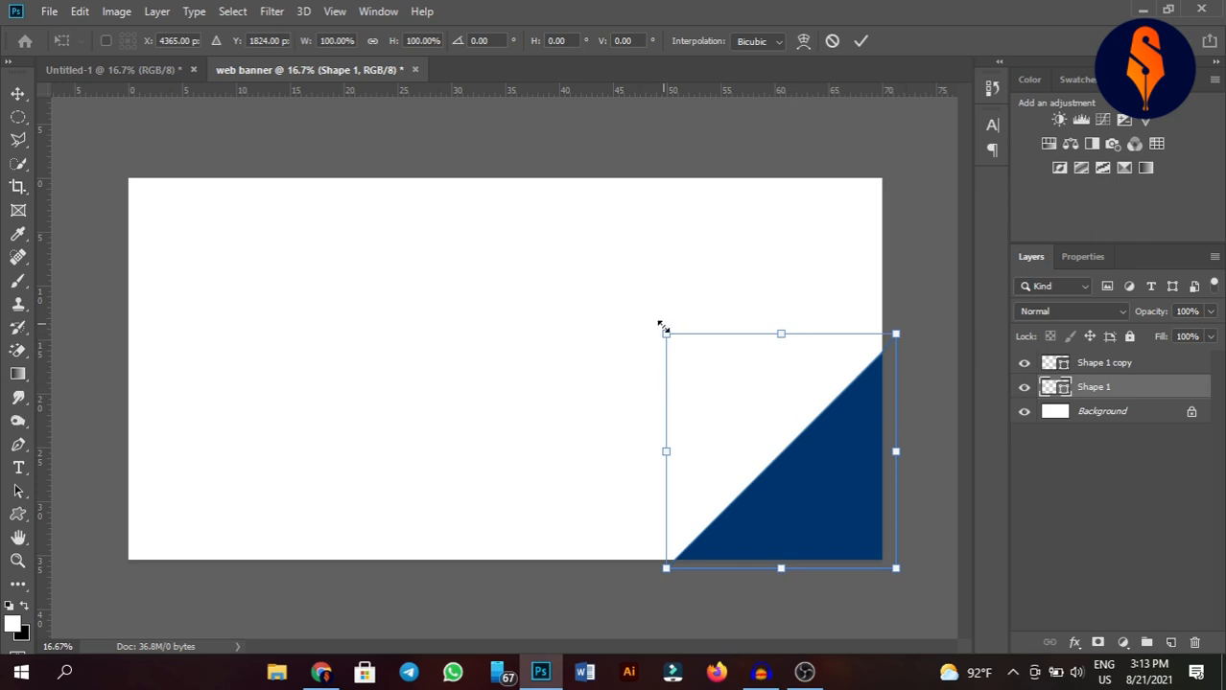
drag(660, 329, 628, 313)
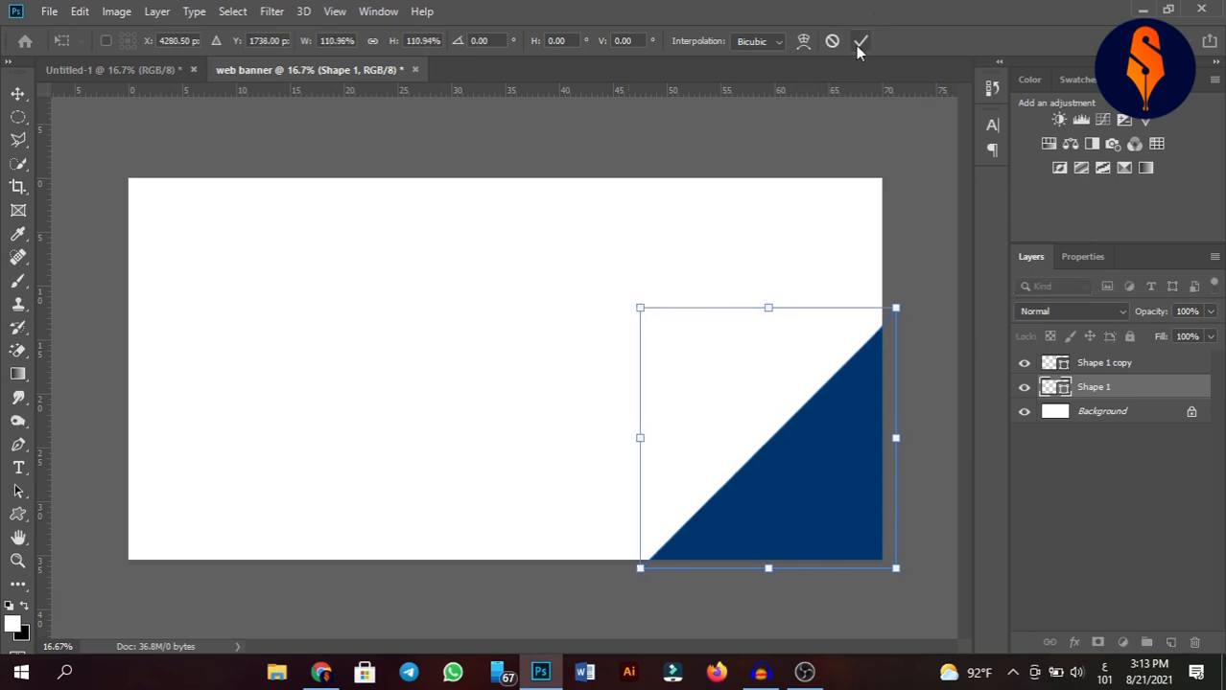
click(858, 42)
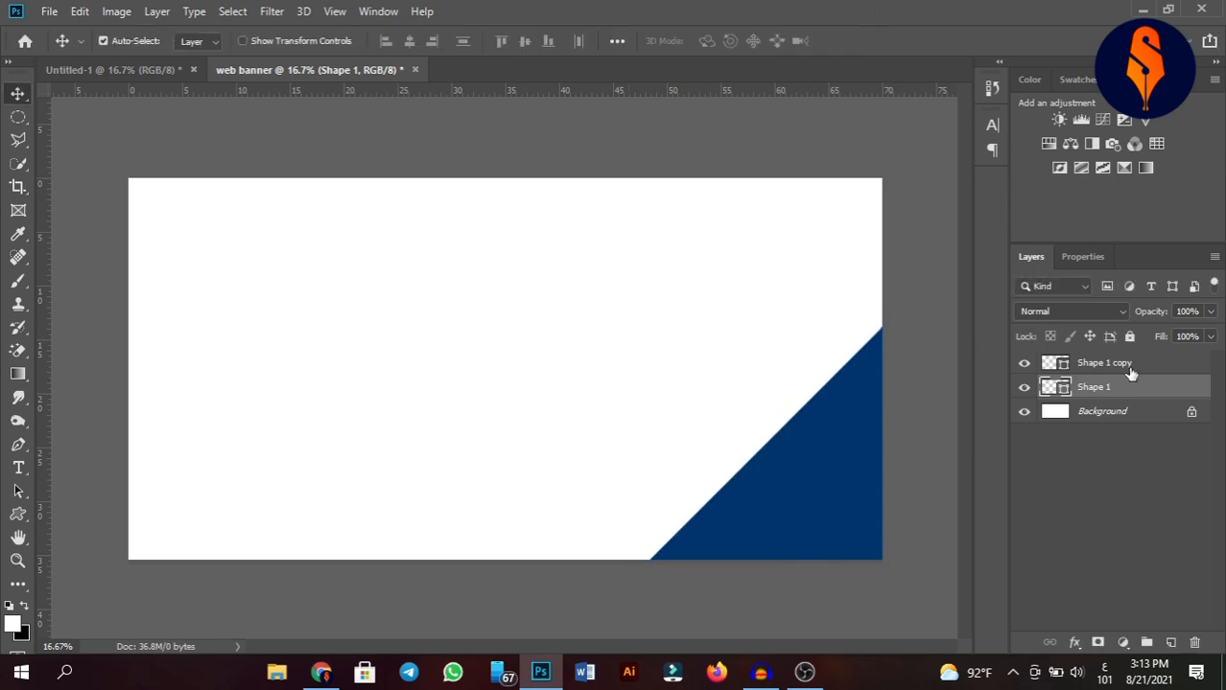
Change the enlarged Shape 1 triangle's fill colour to white #ffffff.
double_click(1055, 388)
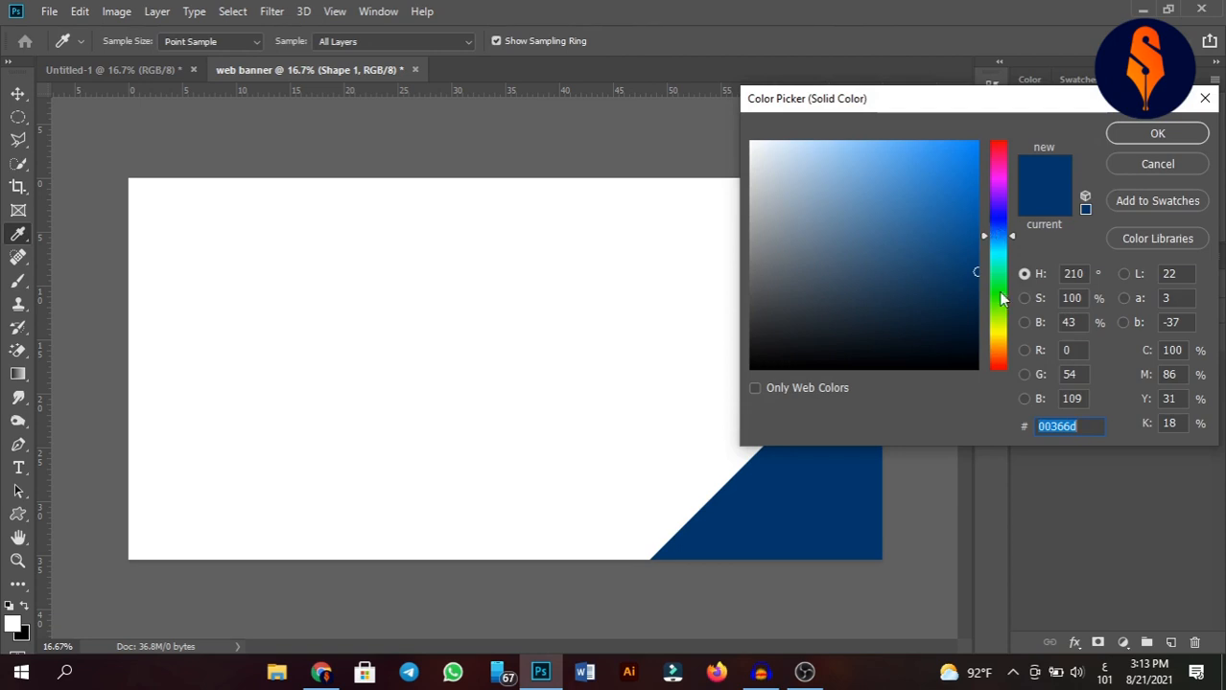
mouse_move(977, 266)
mouse_down()
mouse_move(976, 188)
mouse_move(825, 125)
mouse_move(718, 107)
mouse_up()
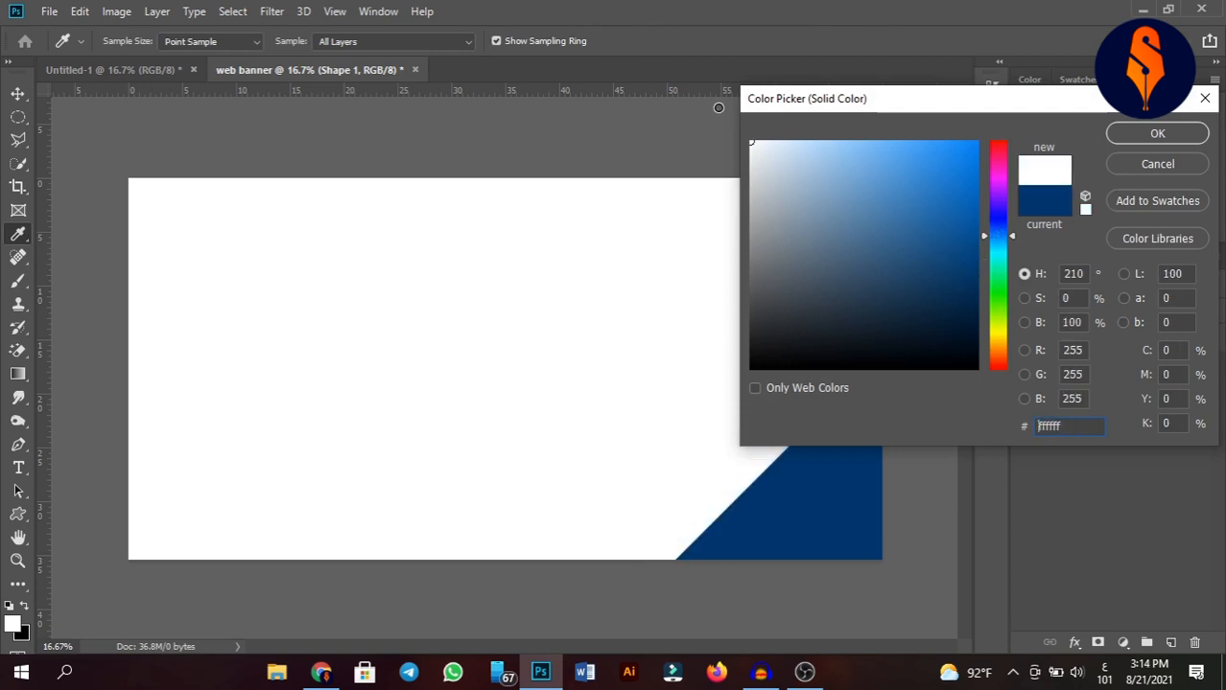
click(1154, 136)
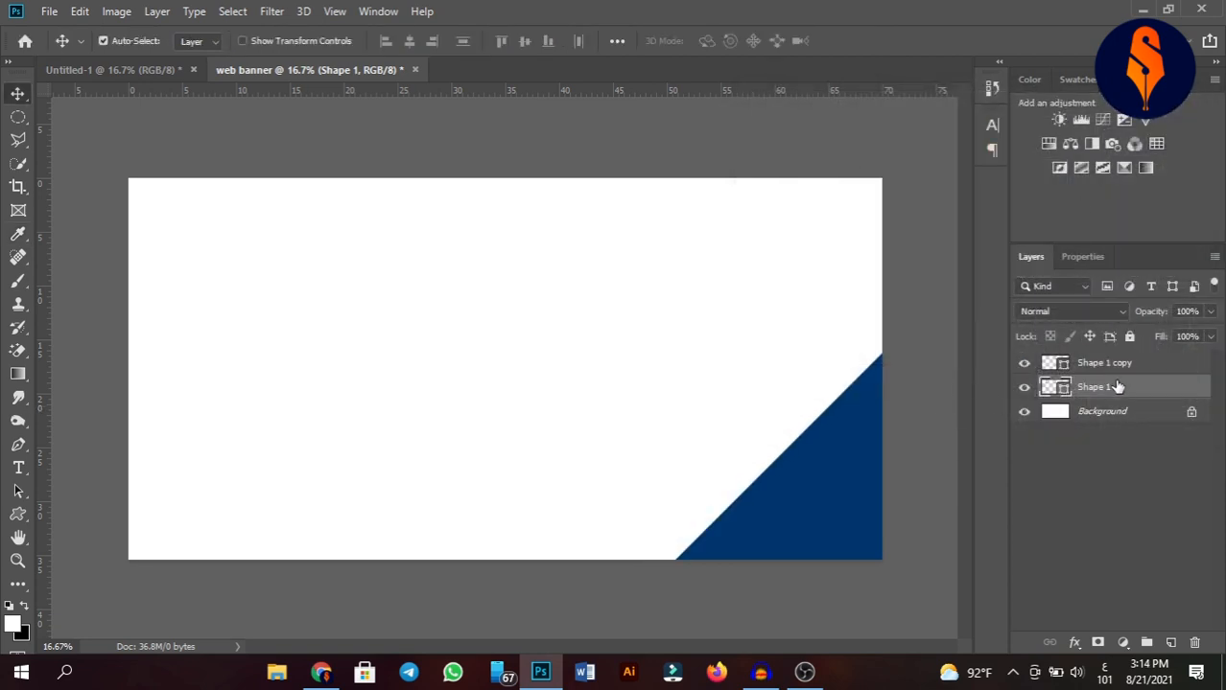
Duplicate the white triangle and scale the original Shape 1 up again to about 110%.
key(ctrl+j)
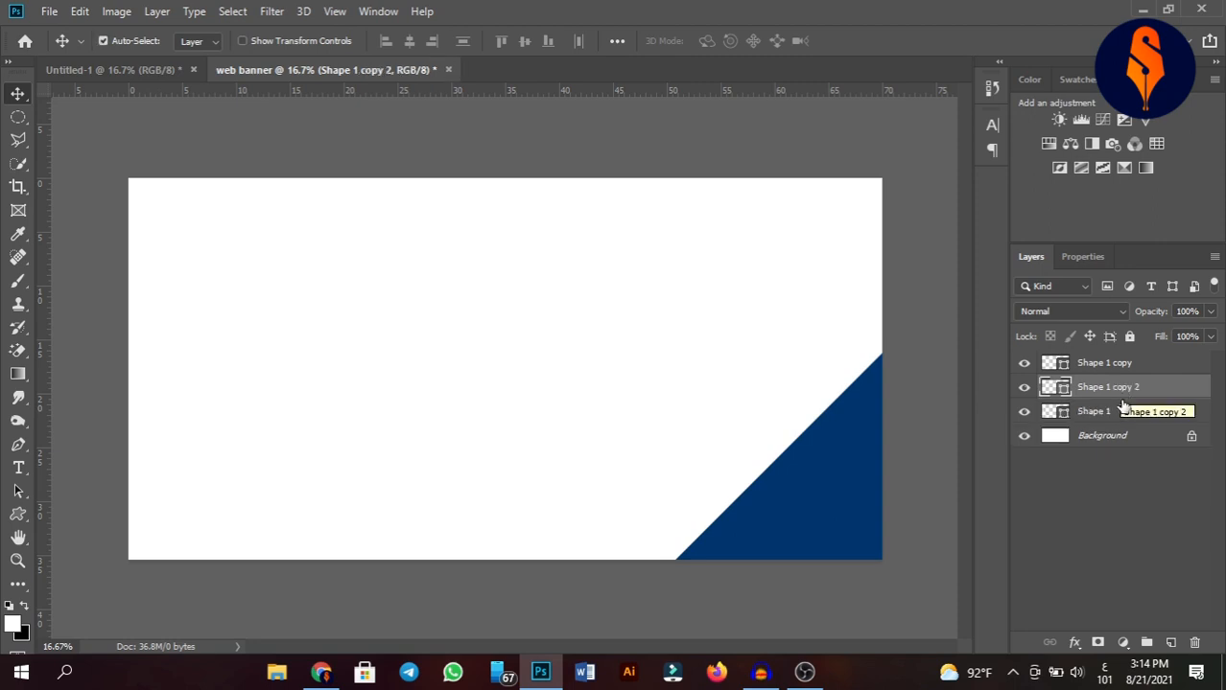
click(1110, 412)
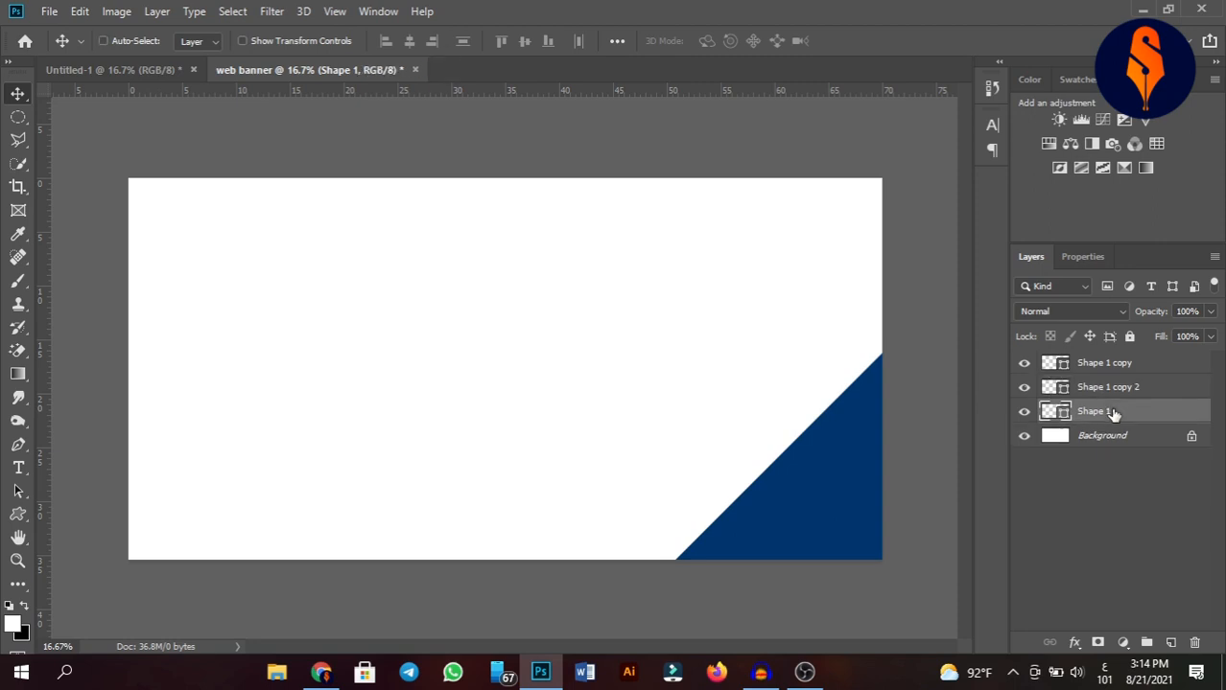
key(ctrl+t)
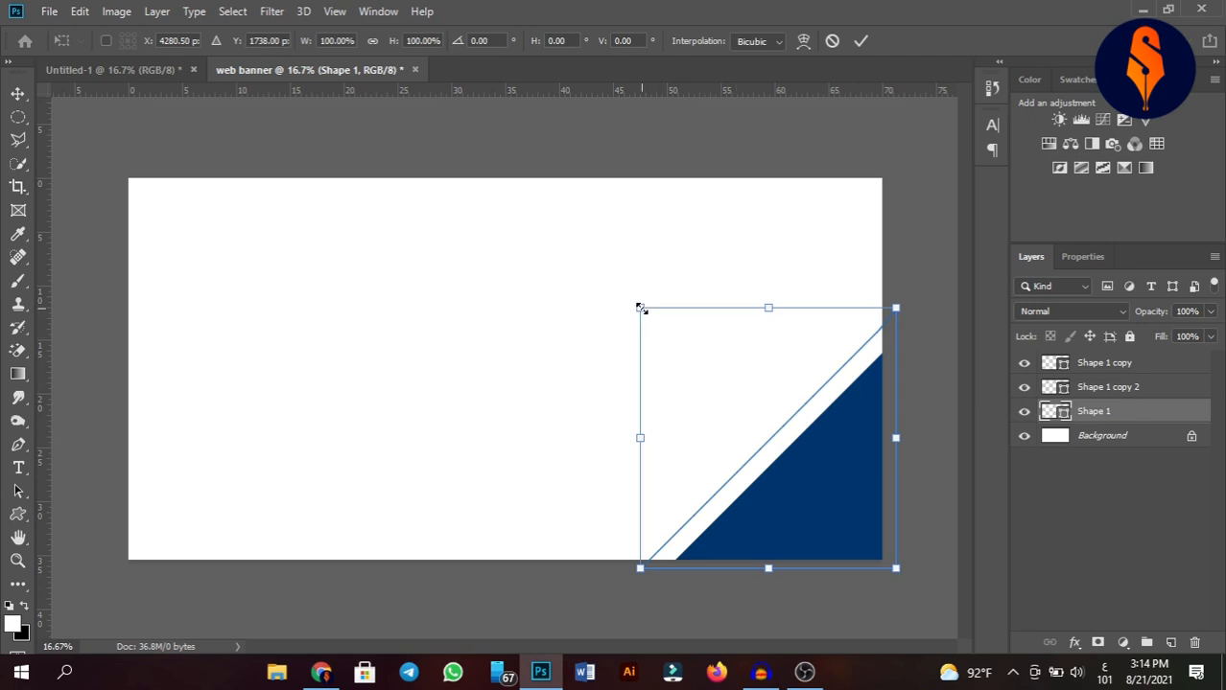
drag(640, 308, 611, 285)
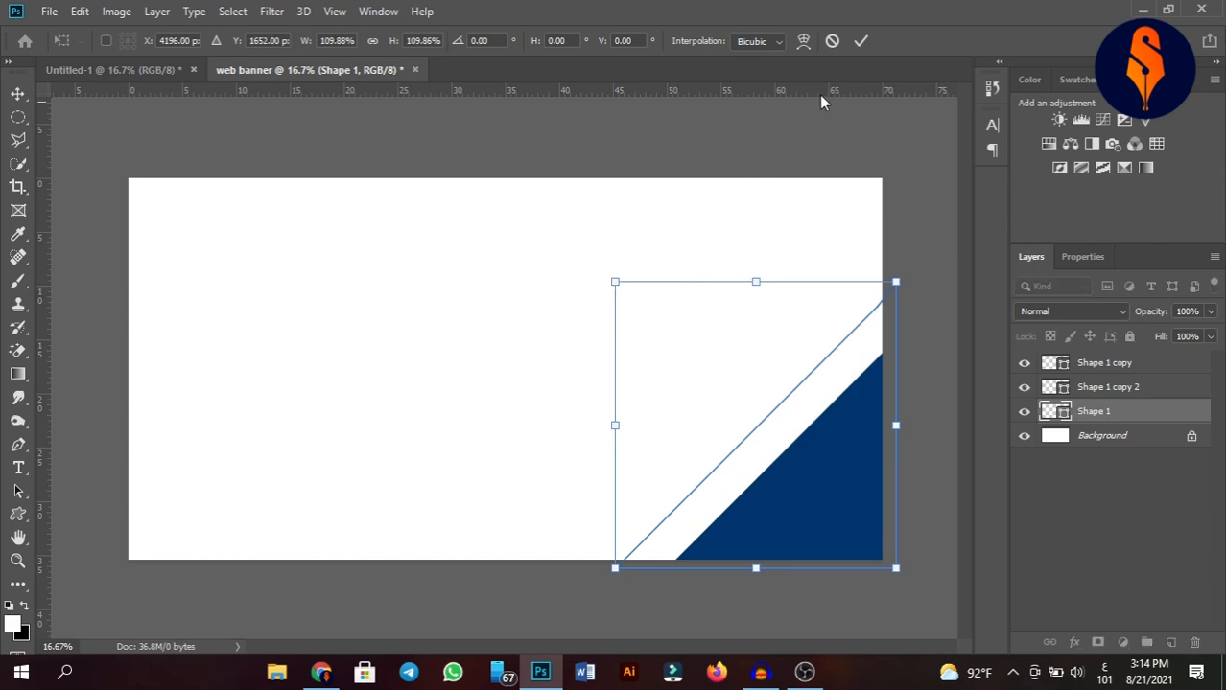
click(860, 40)
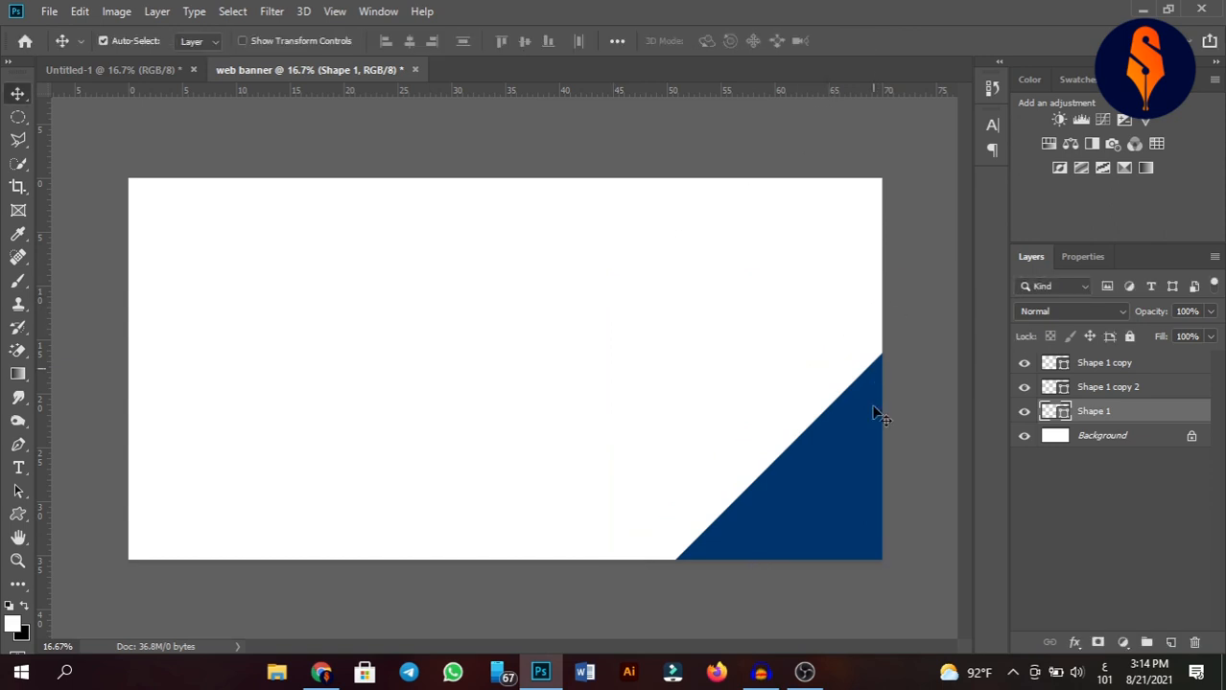
Add a Drop Shadow layer style to the blue triangle layer Shape 1 copy.
click(861, 469)
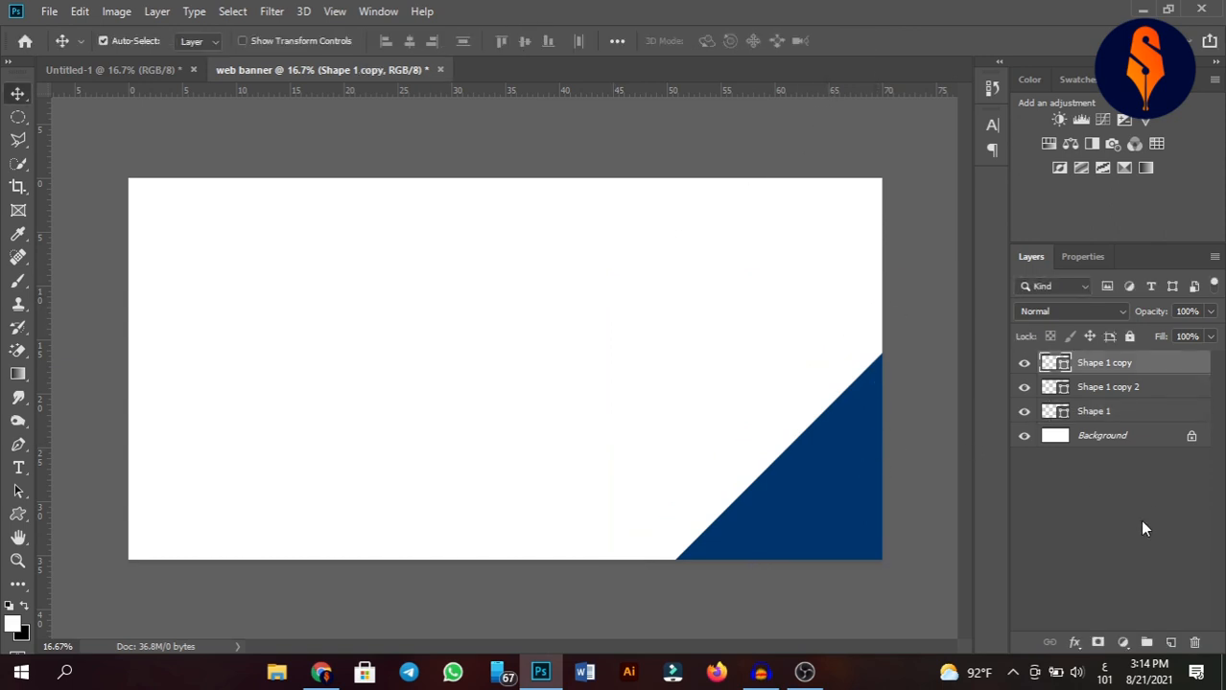
click(1076, 641)
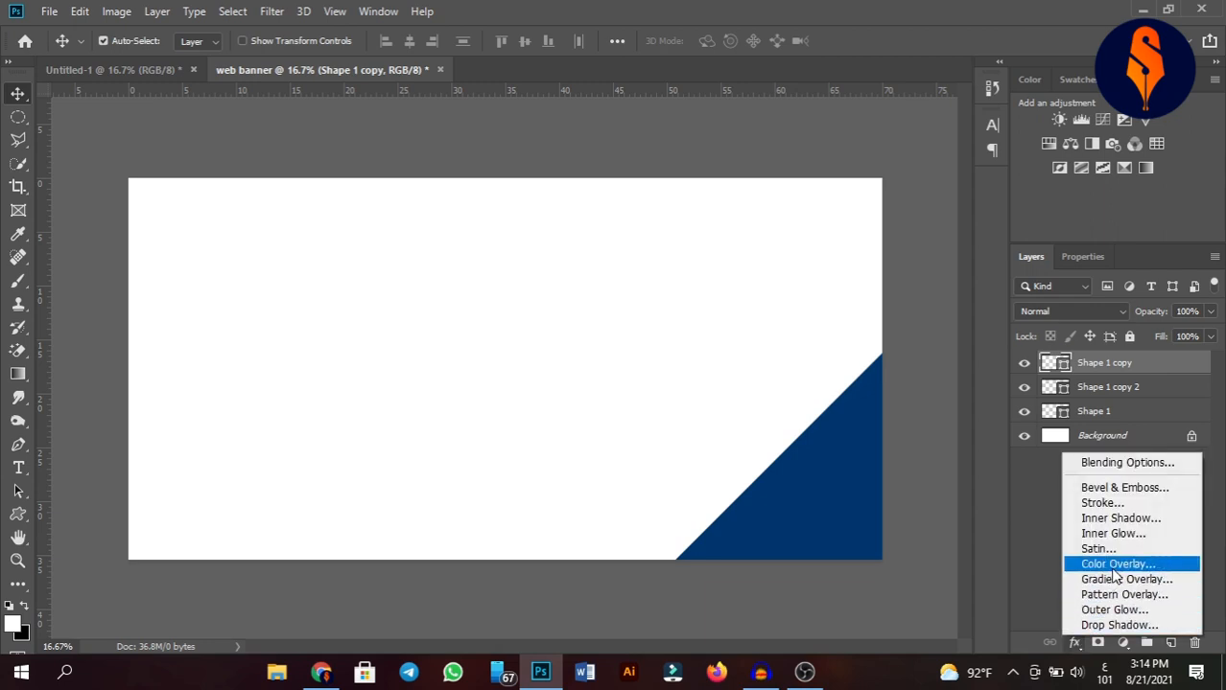
click(1109, 624)
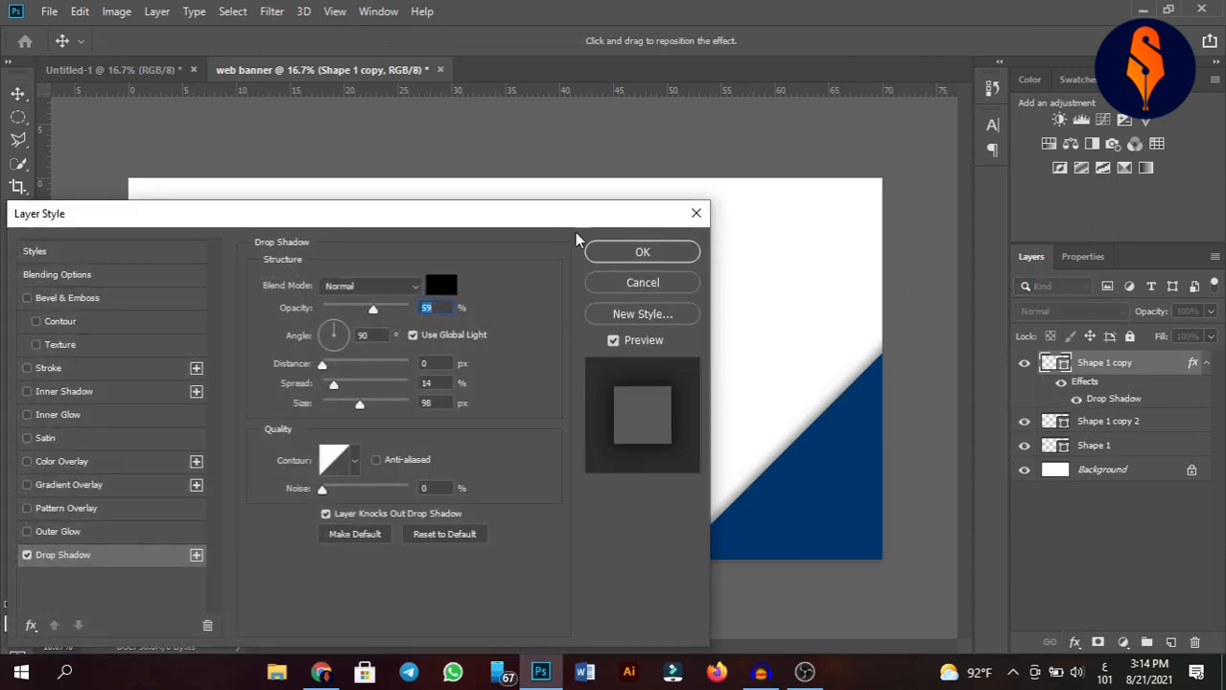
drag(599, 219, 508, 152)
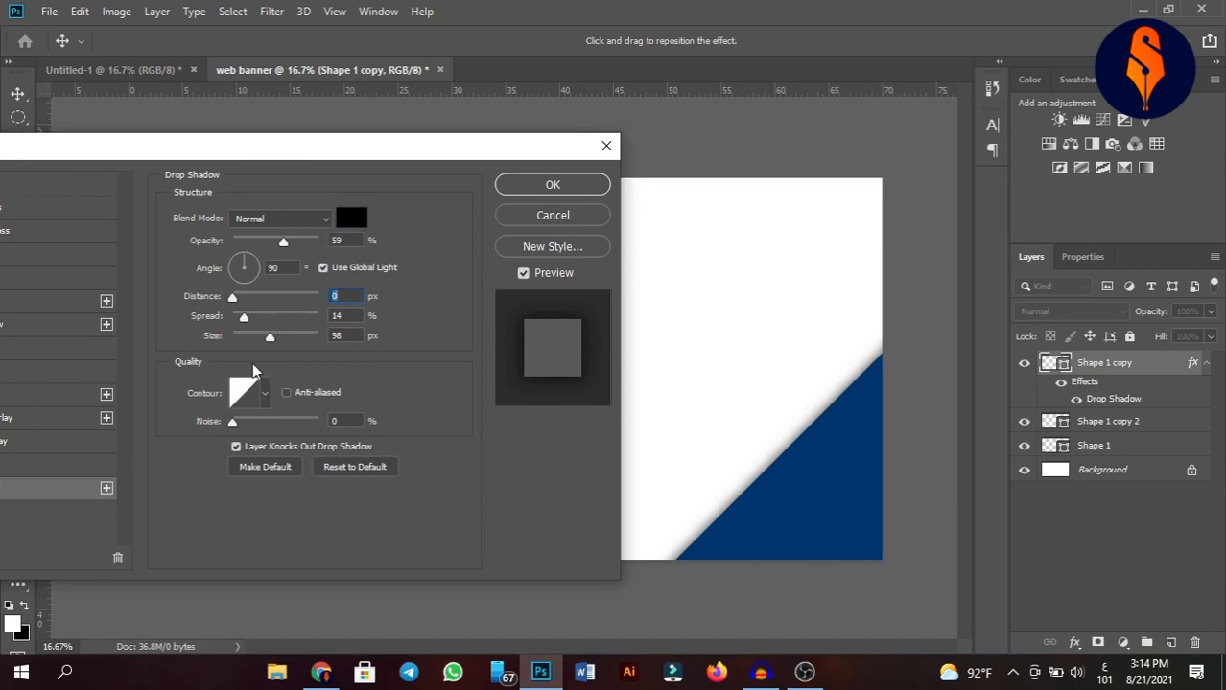
click(568, 185)
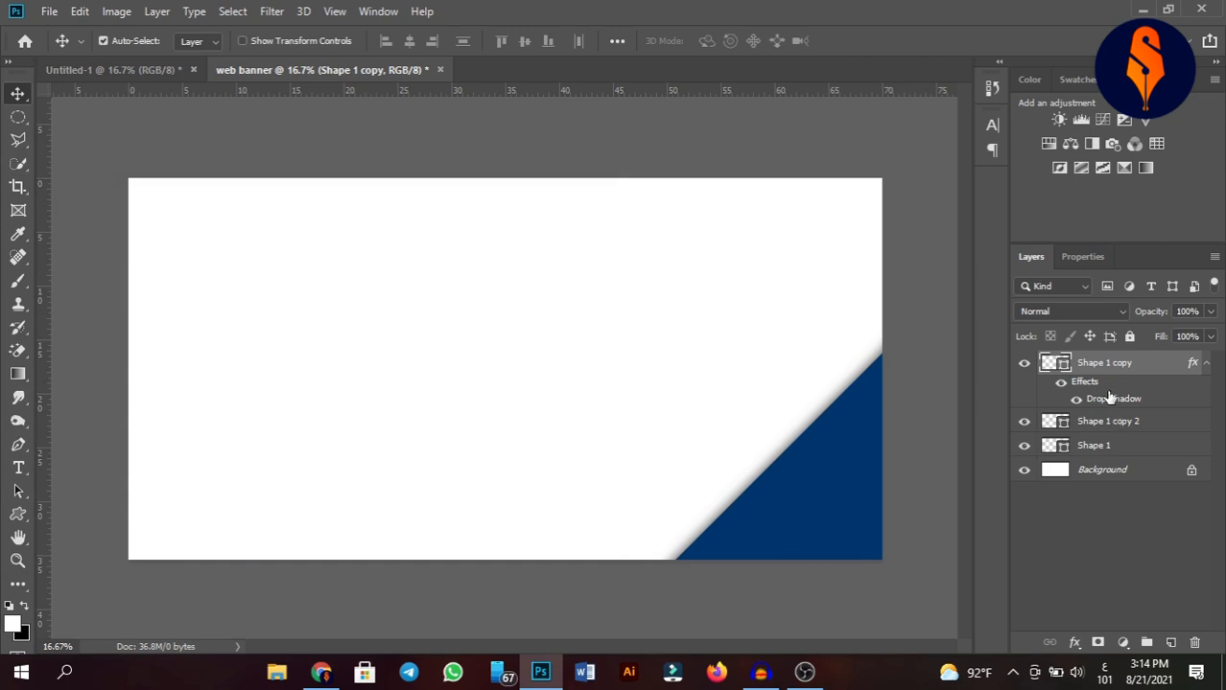
Copy the blue triangle's Drop Shadow layer style and paste it onto both white triangle layers, Shape 1 copy 2 and Shape 1.
right_click(1108, 366)
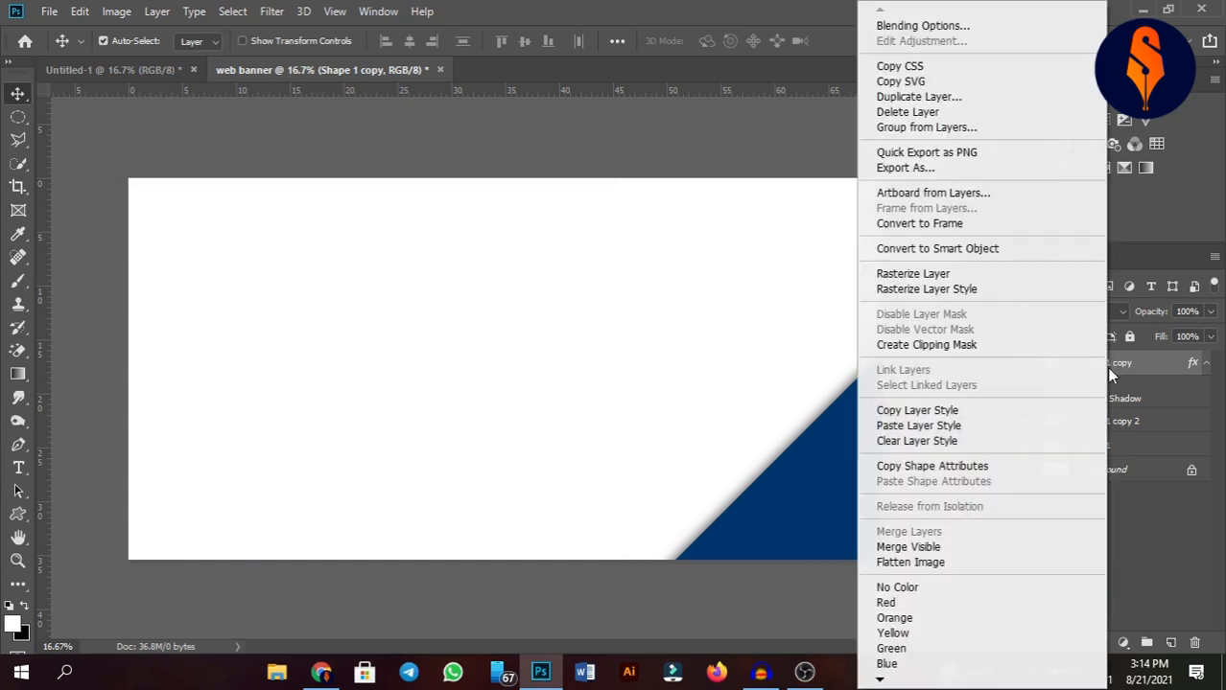
click(986, 414)
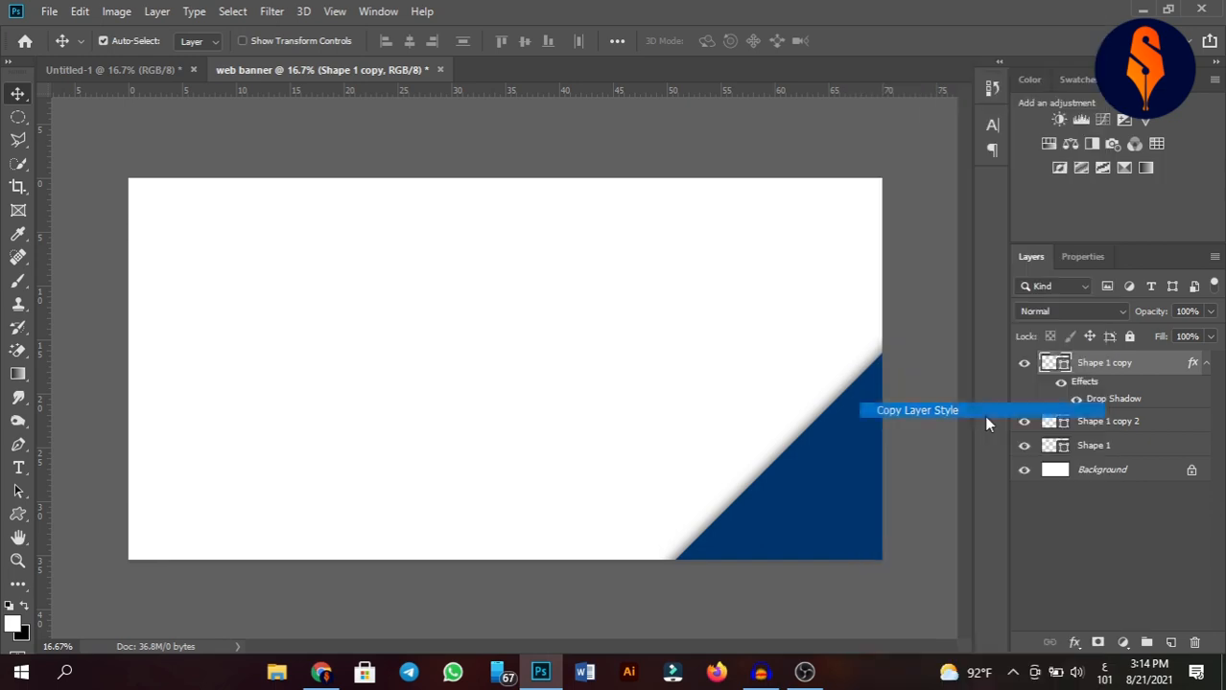
click(1117, 428)
right_click(1117, 428)
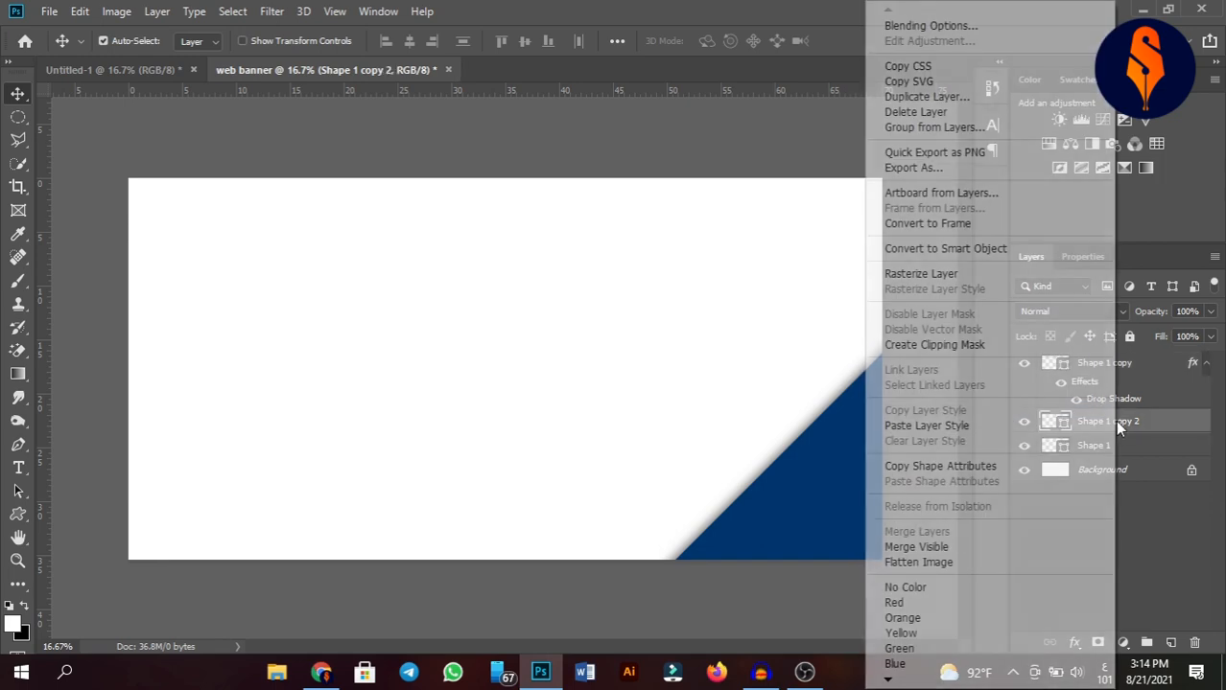
click(978, 425)
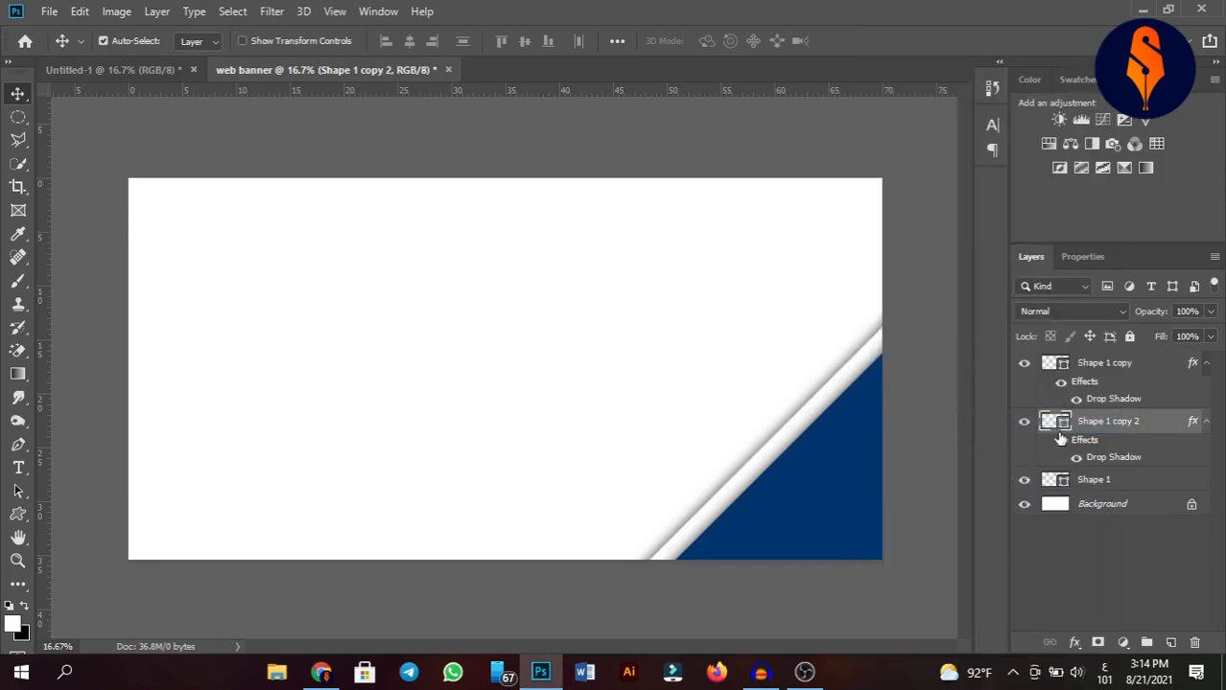
click(1109, 478)
right_click(1107, 477)
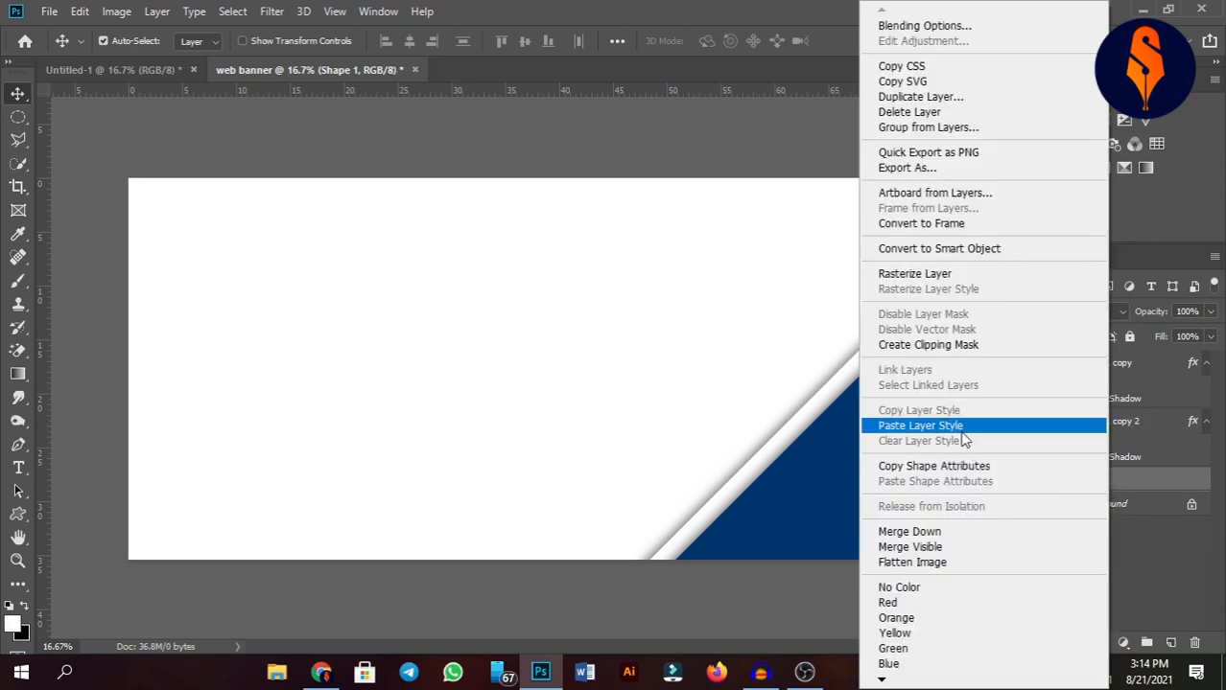
click(962, 431)
click(903, 308)
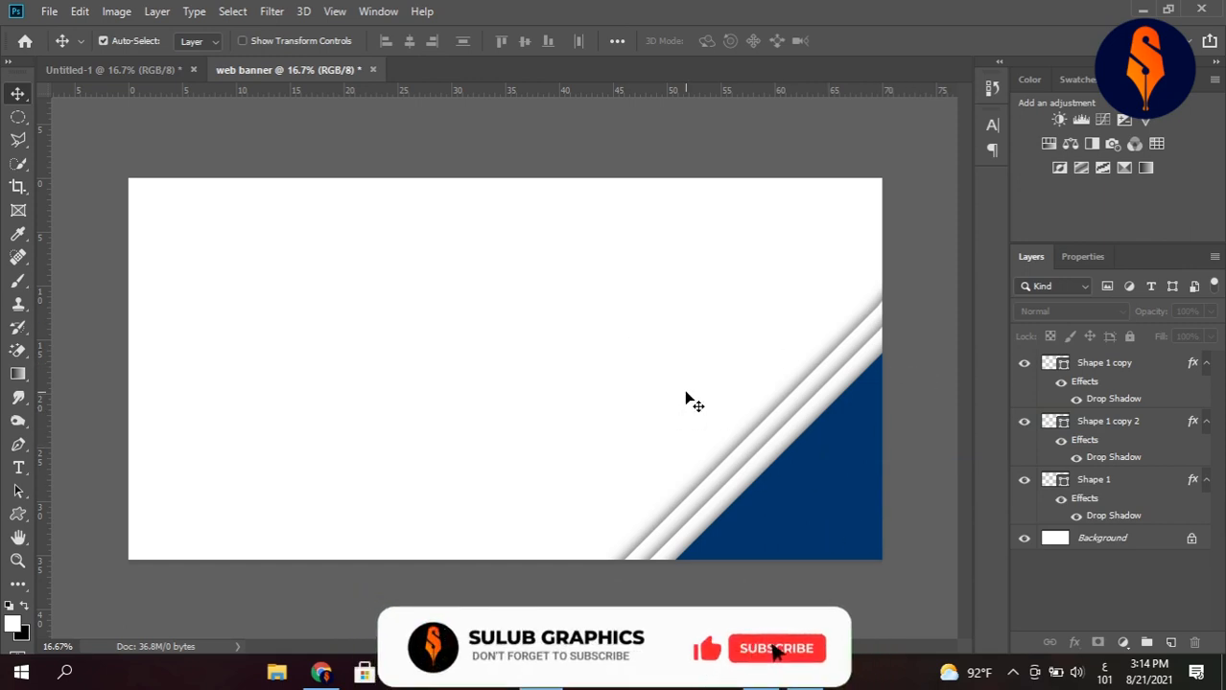
Duplicate the three corner triangles and flip the copies horizontally and vertically with Free Transform.
drag(562, 460, 422, 396)
key(ctrl)
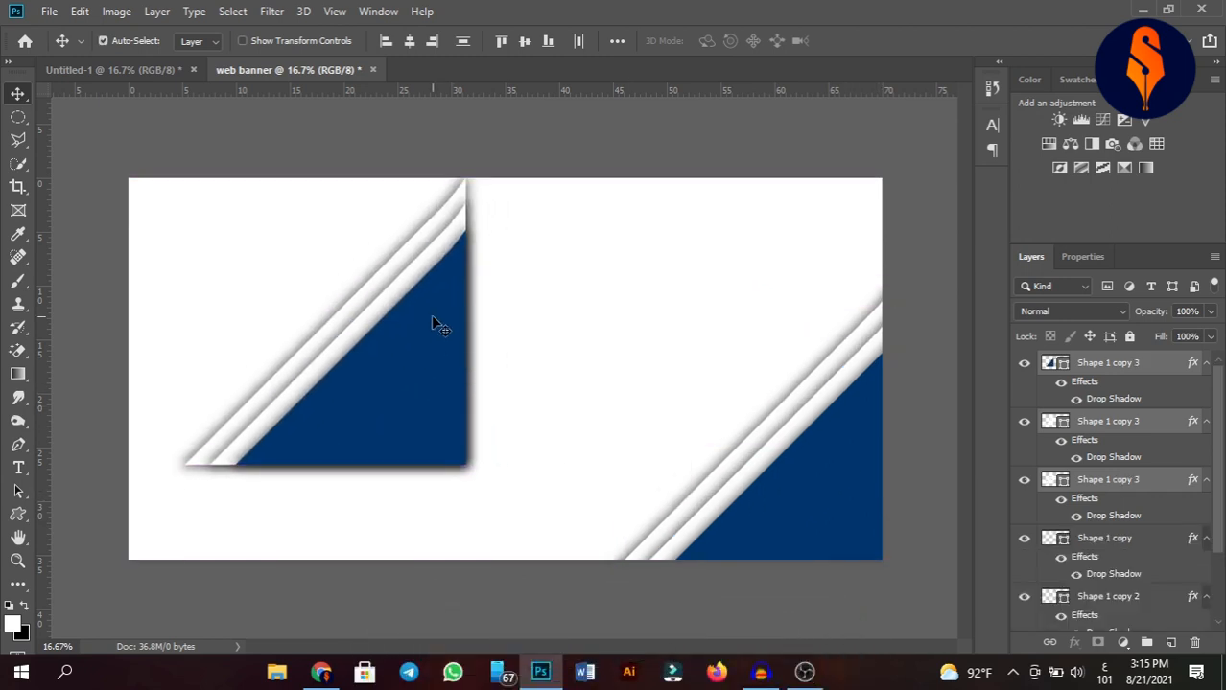
key(ctrl+t)
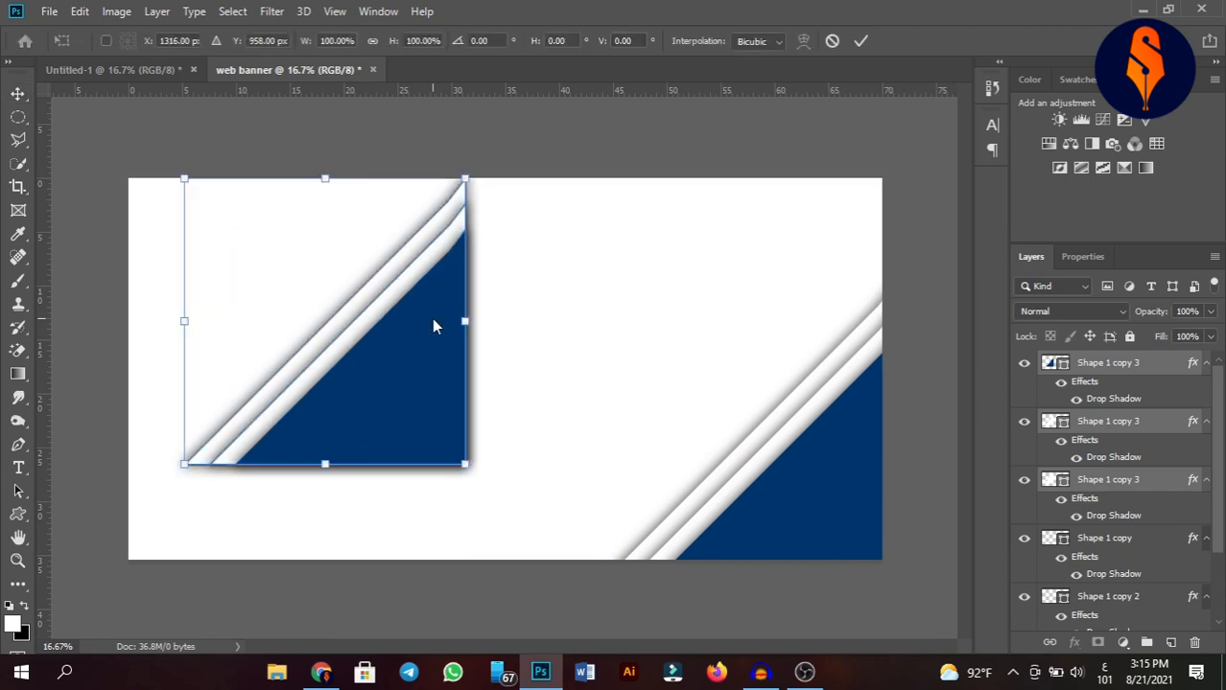
right_click(433, 321)
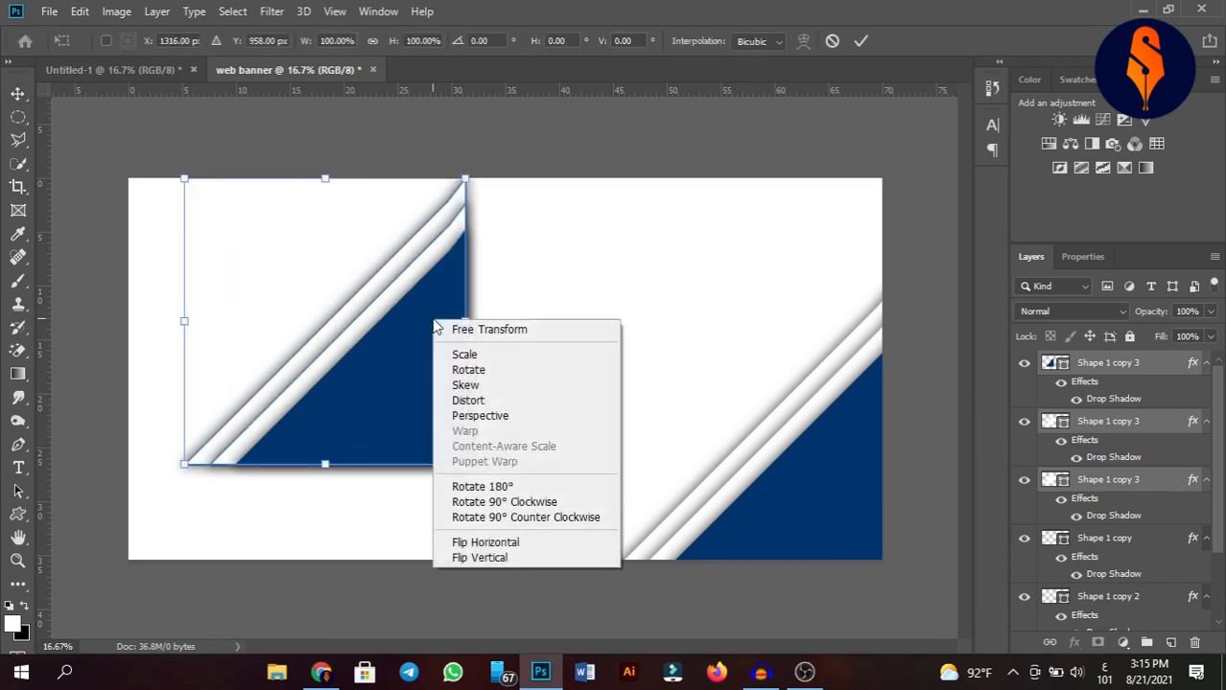
click(561, 547)
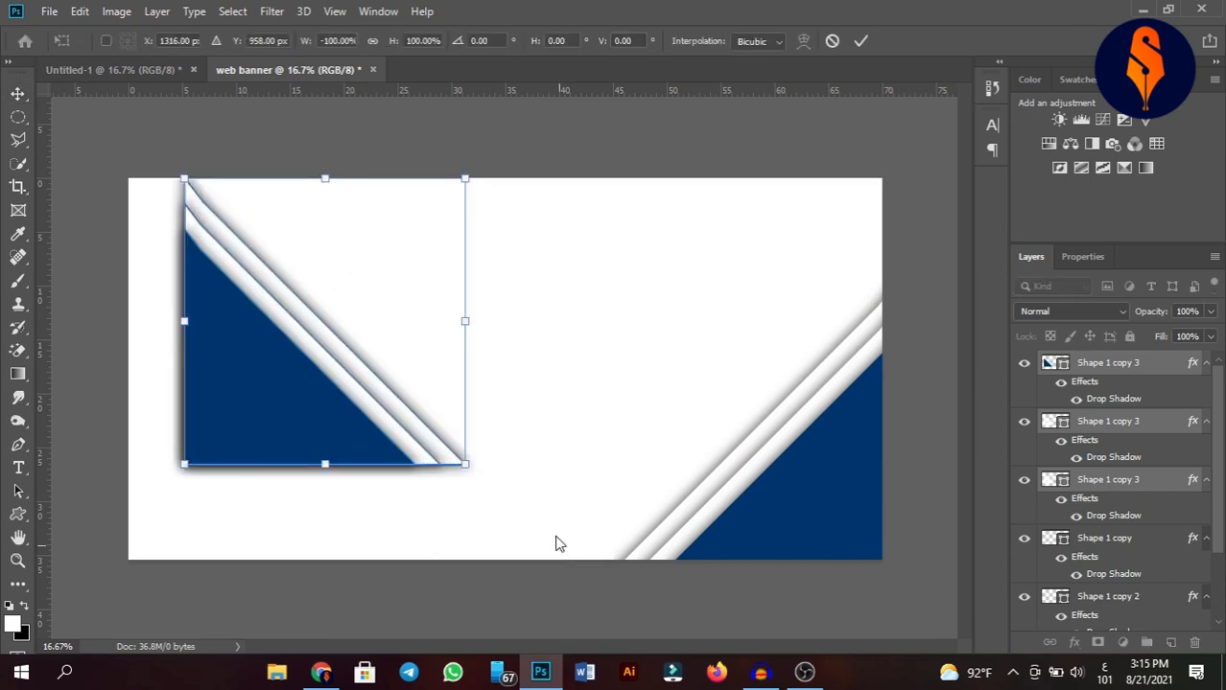
right_click(295, 349)
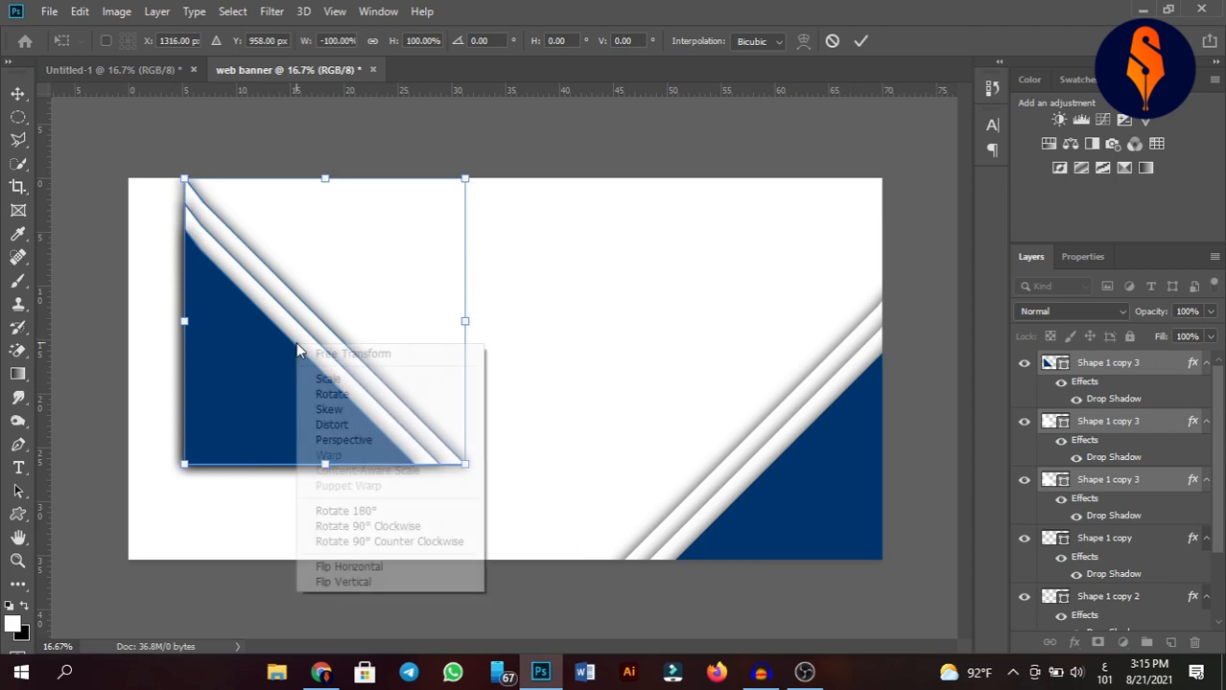
click(392, 583)
Move the flipped triangle copies into the banner's upper-left corner and scale them down to about 61%.
drag(306, 264, 210, 251)
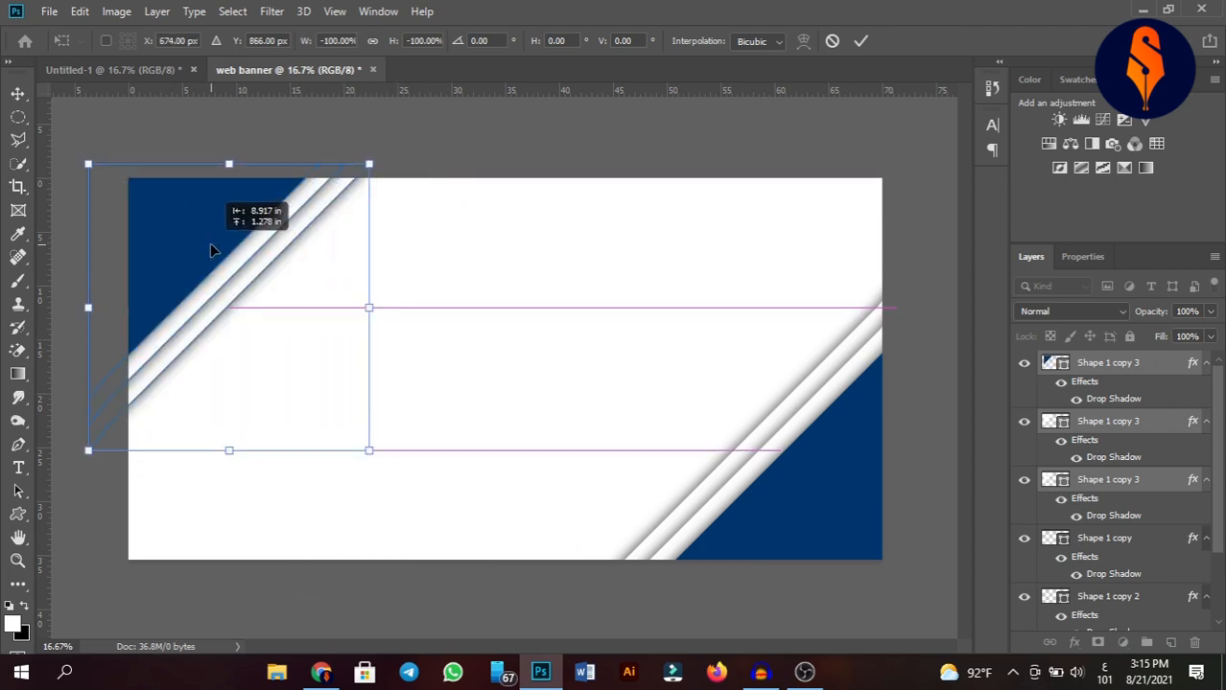
drag(370, 449, 257, 343)
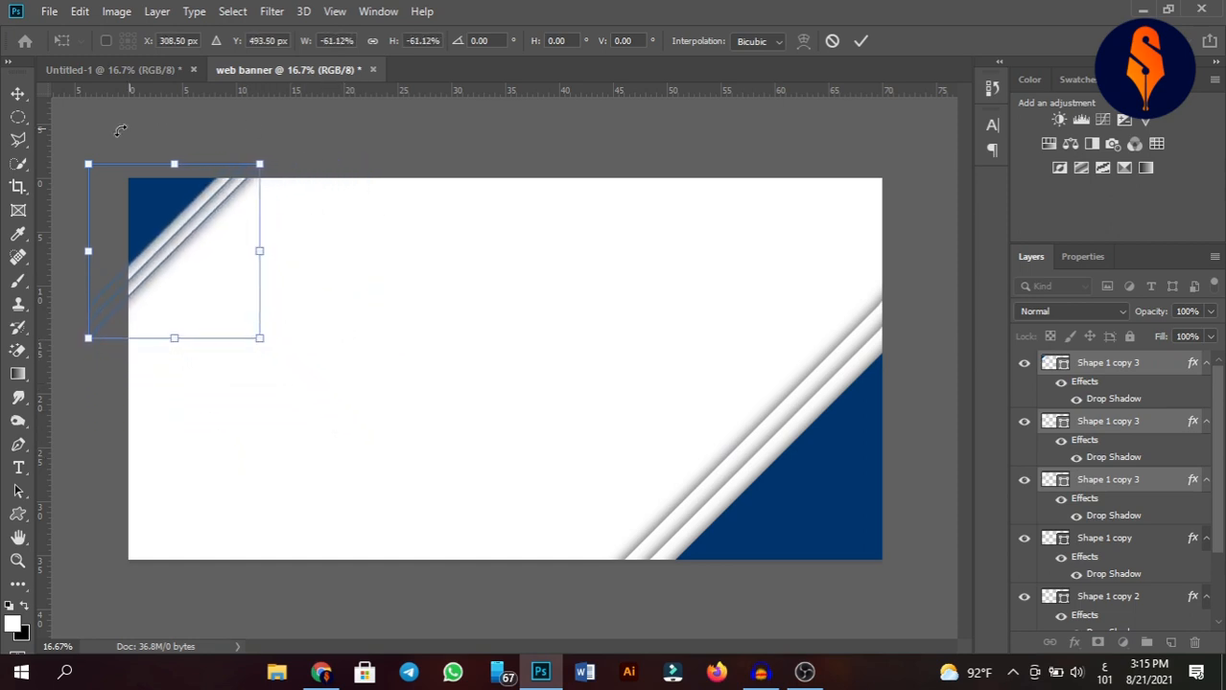
click(17, 93)
click(465, 384)
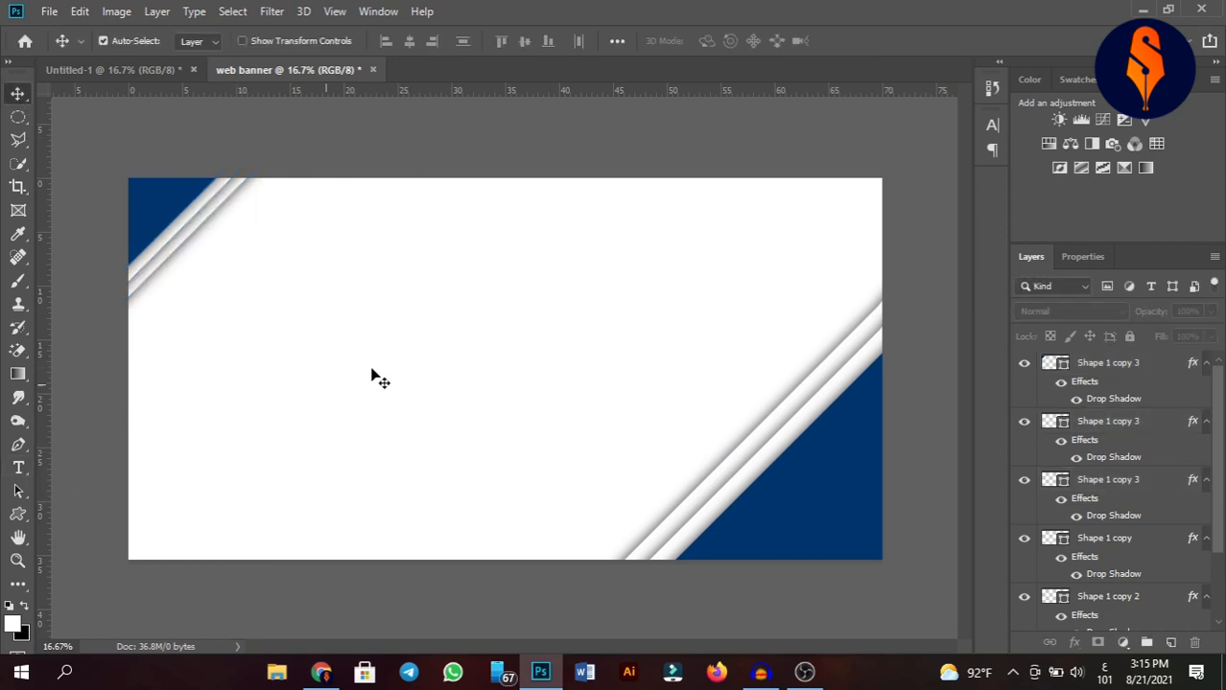
After comparing with the reference banner, draw a six-sided polygon about 1517 × 1643 px near the banner's top centre.
click(158, 70)
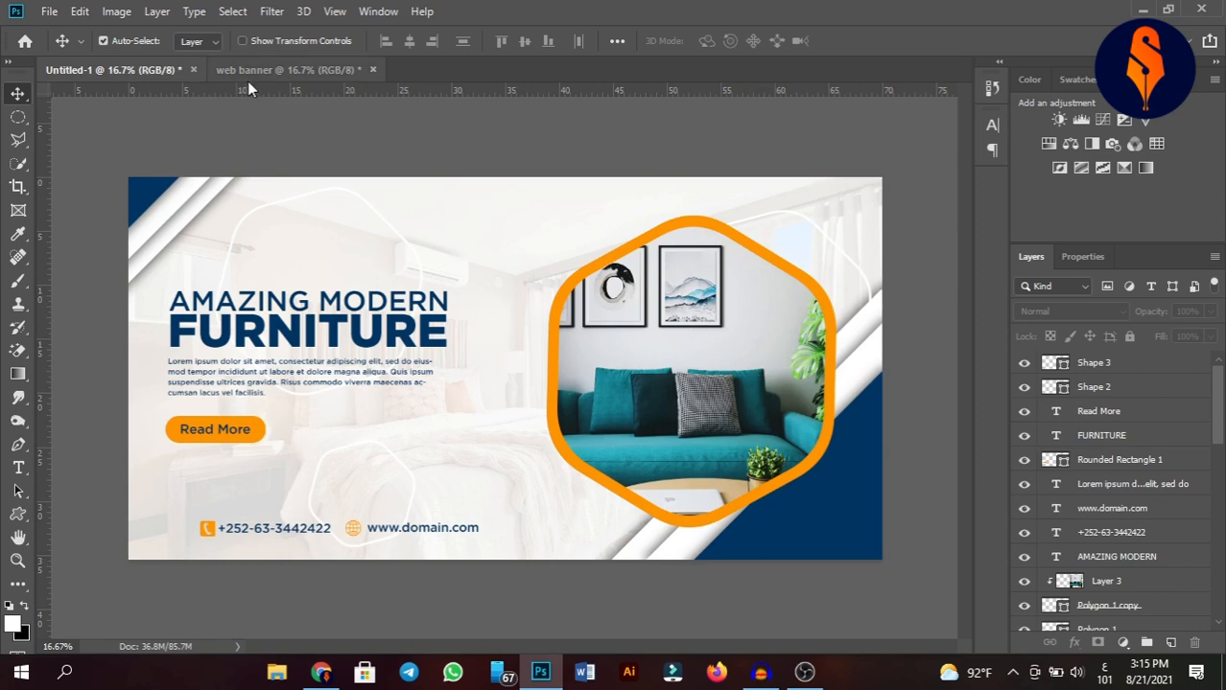
click(290, 70)
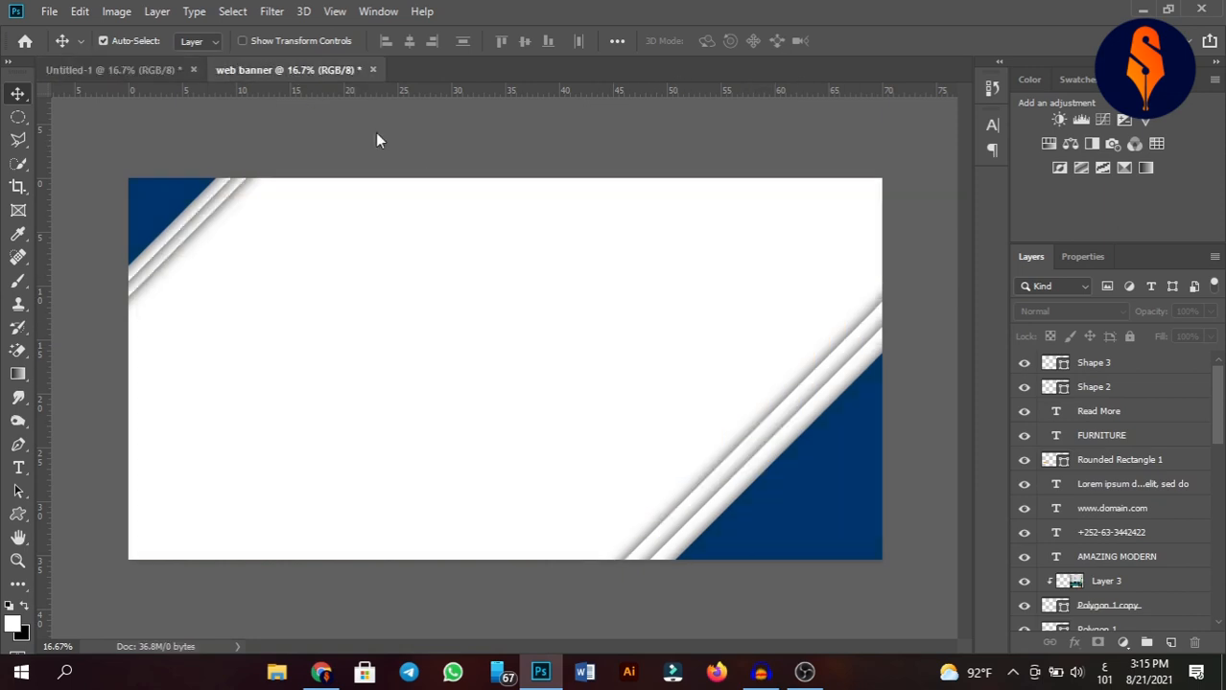
click(19, 514)
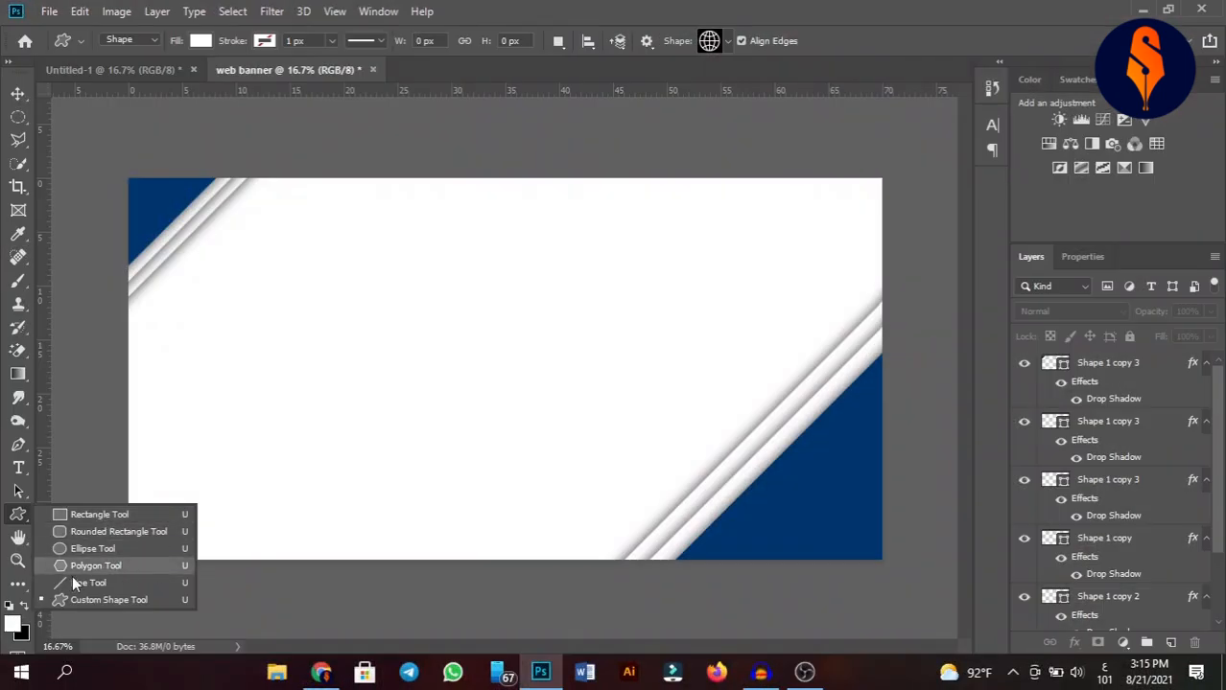
click(116, 568)
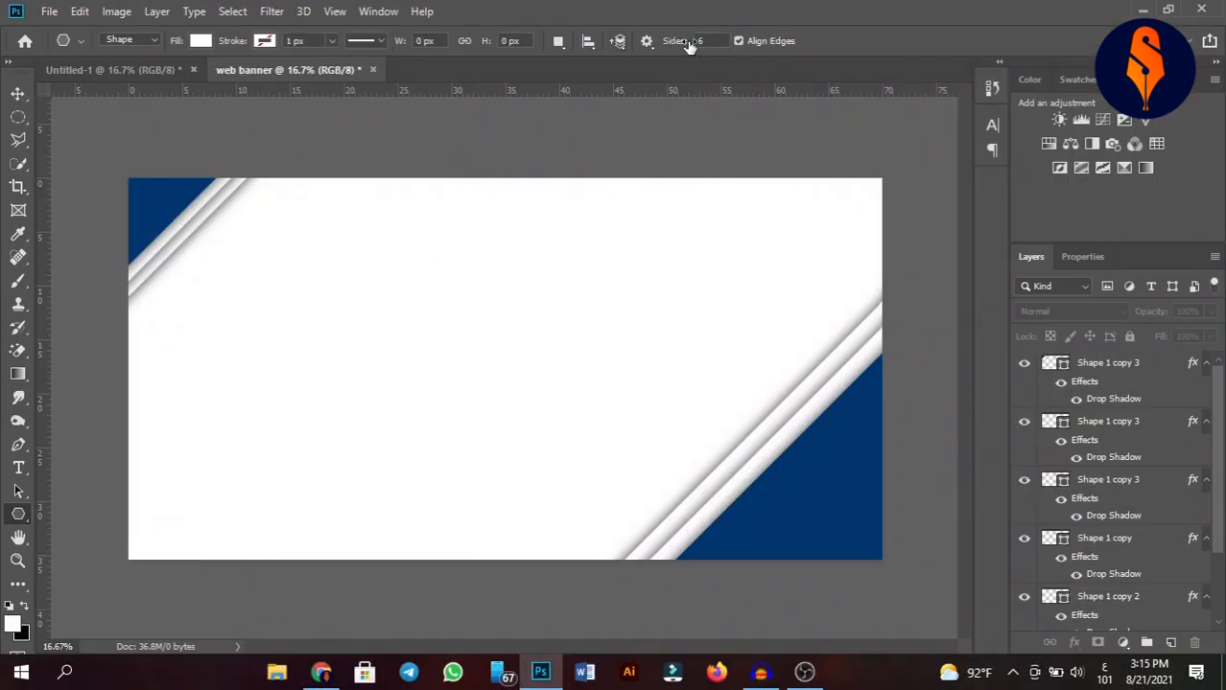
drag(481, 229, 492, 361)
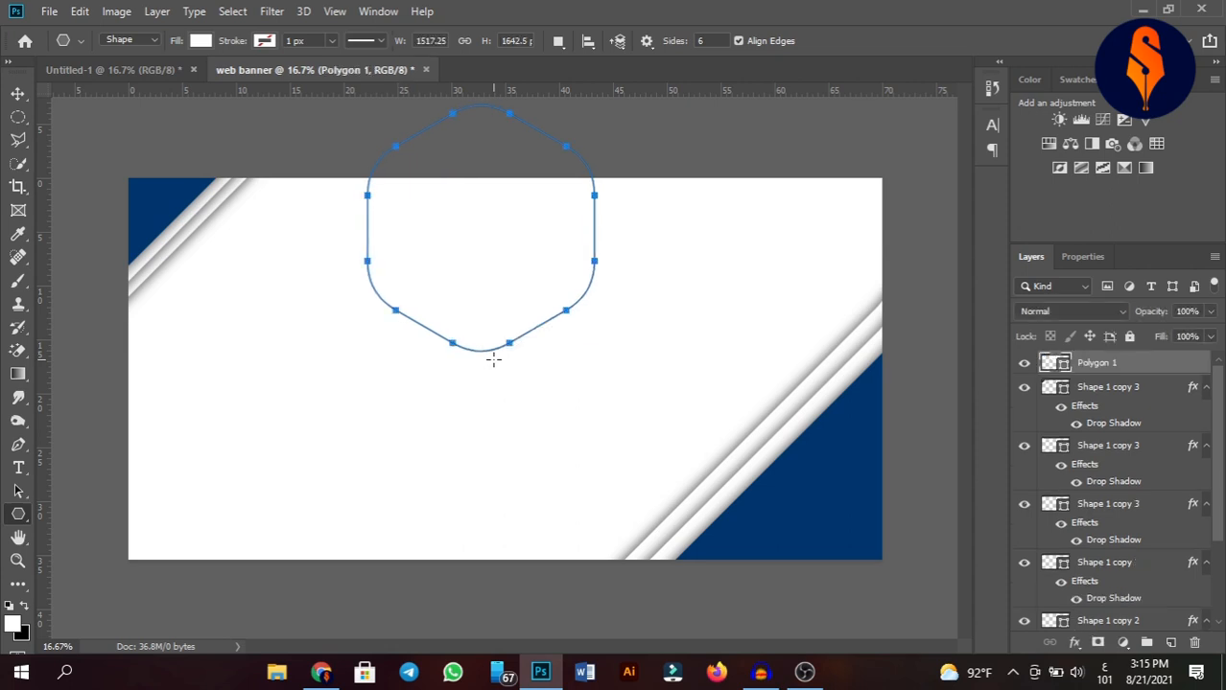
click(19, 96)
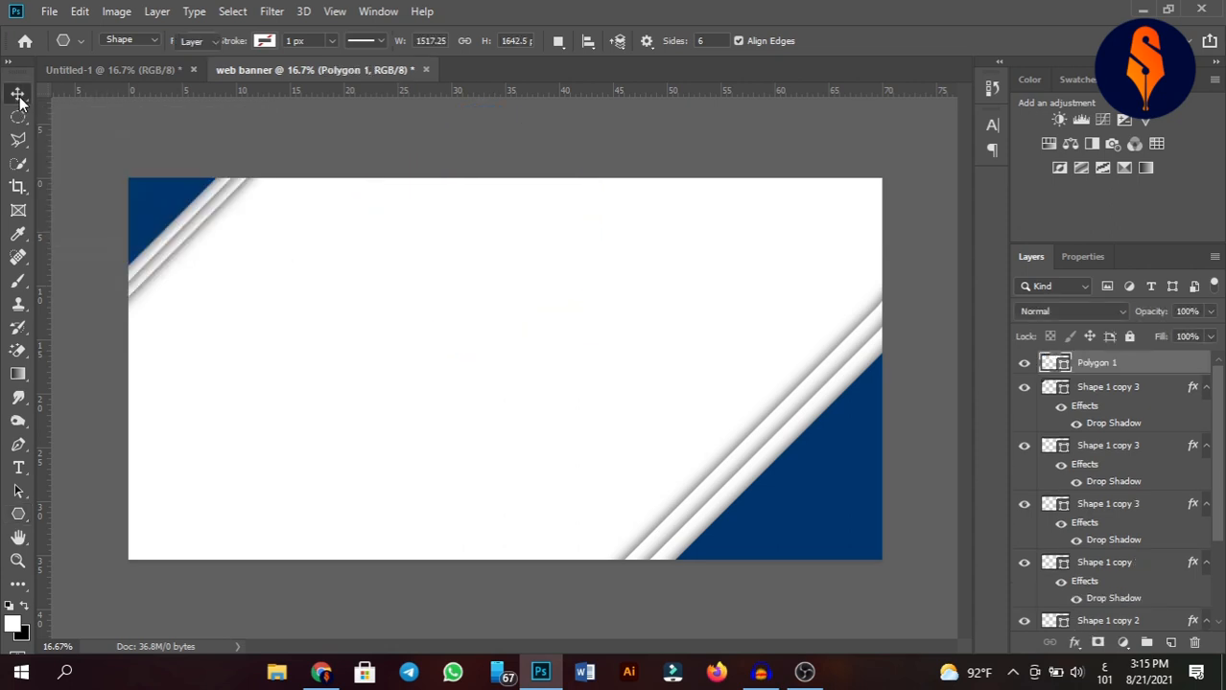
Fill the polygon with the dark blue sampled from the corner triangle.
double_click(1049, 364)
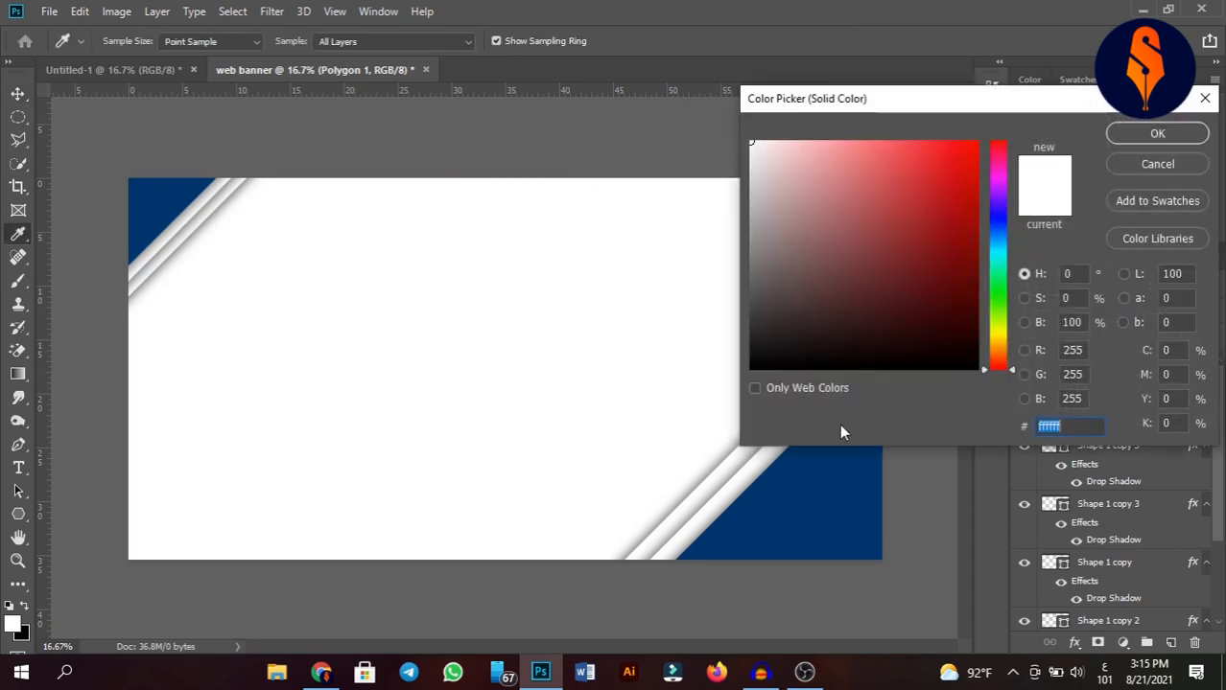
click(809, 496)
click(1157, 135)
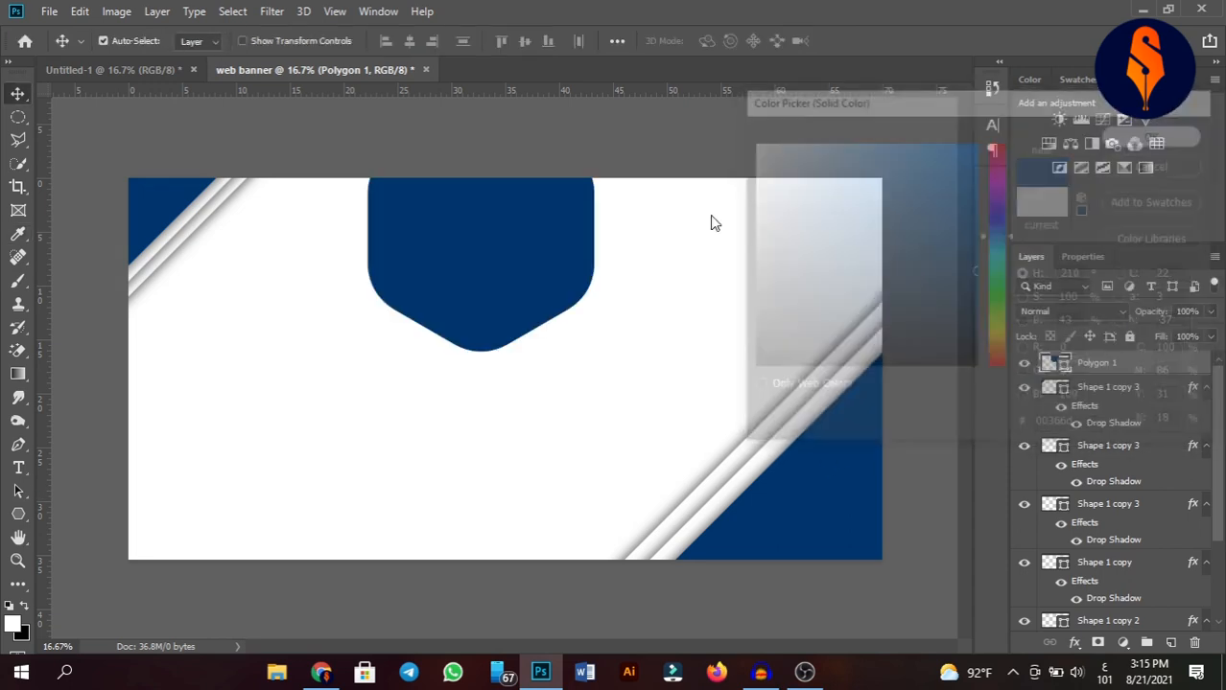
Move the blue hexagon over the right-hand triangles and duplicate its layer.
drag(556, 294, 696, 403)
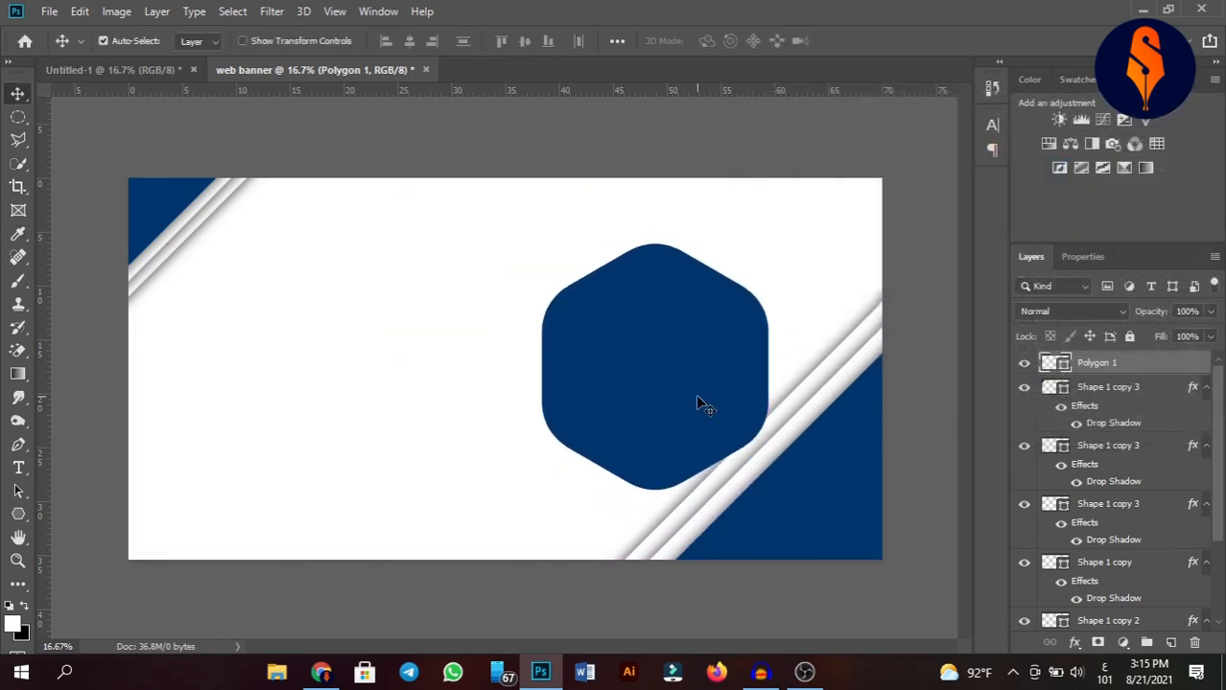
key(ctrl)
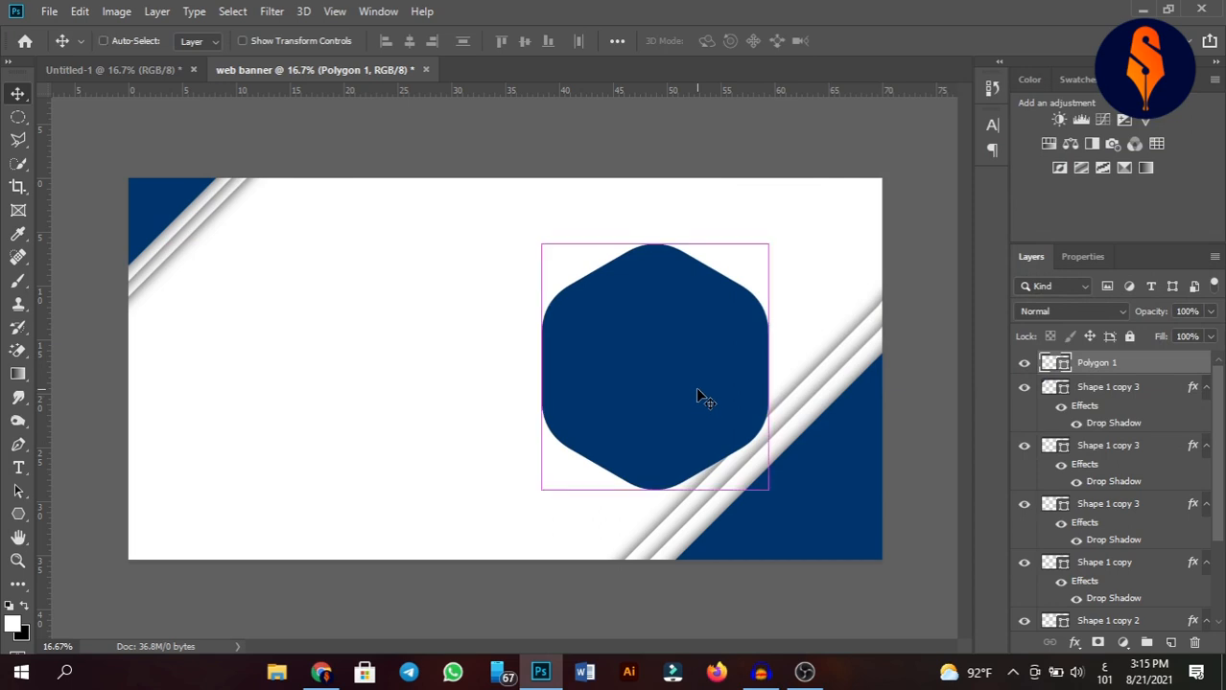
key(ctrl+j)
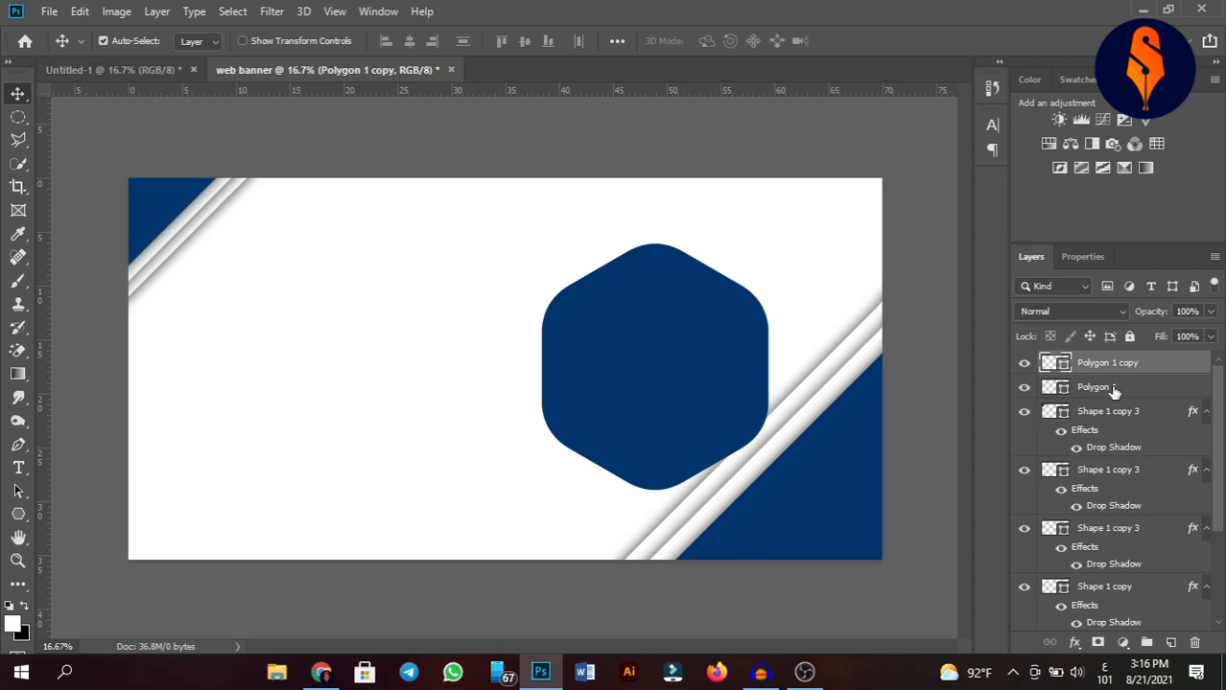
Enlarge the original Polygon 1 hexagon slightly from its corner with Free Transform.
click(1114, 388)
key(ctrl)
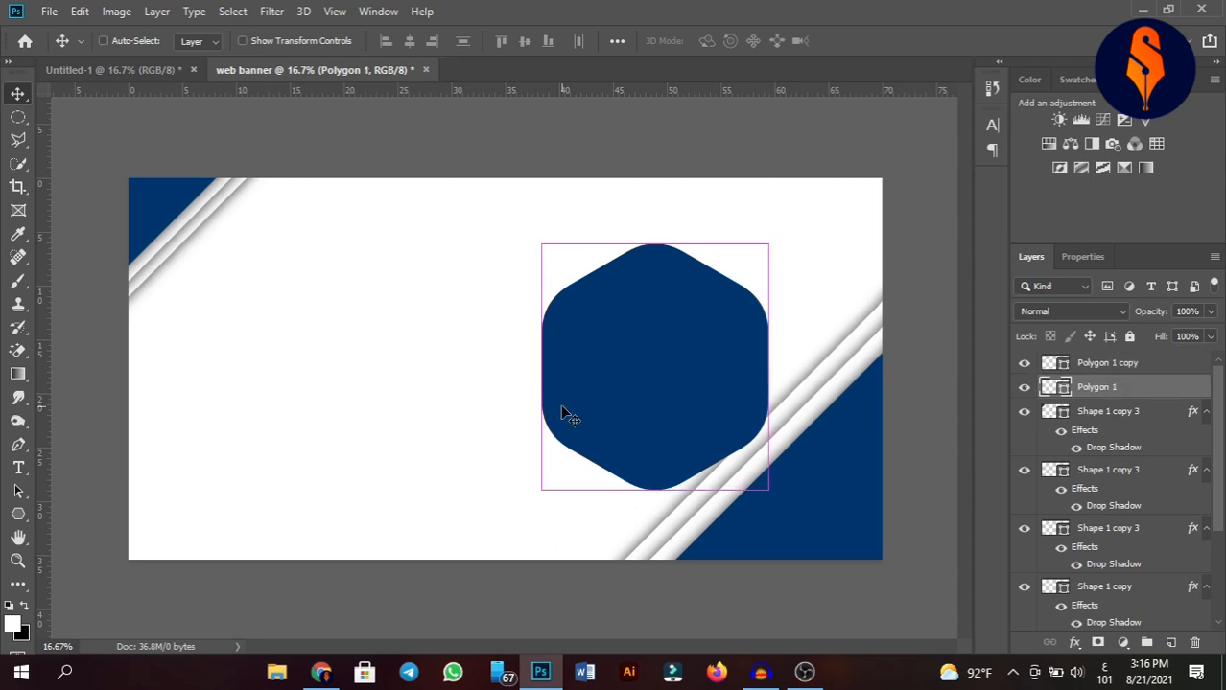
key(ctrl+t)
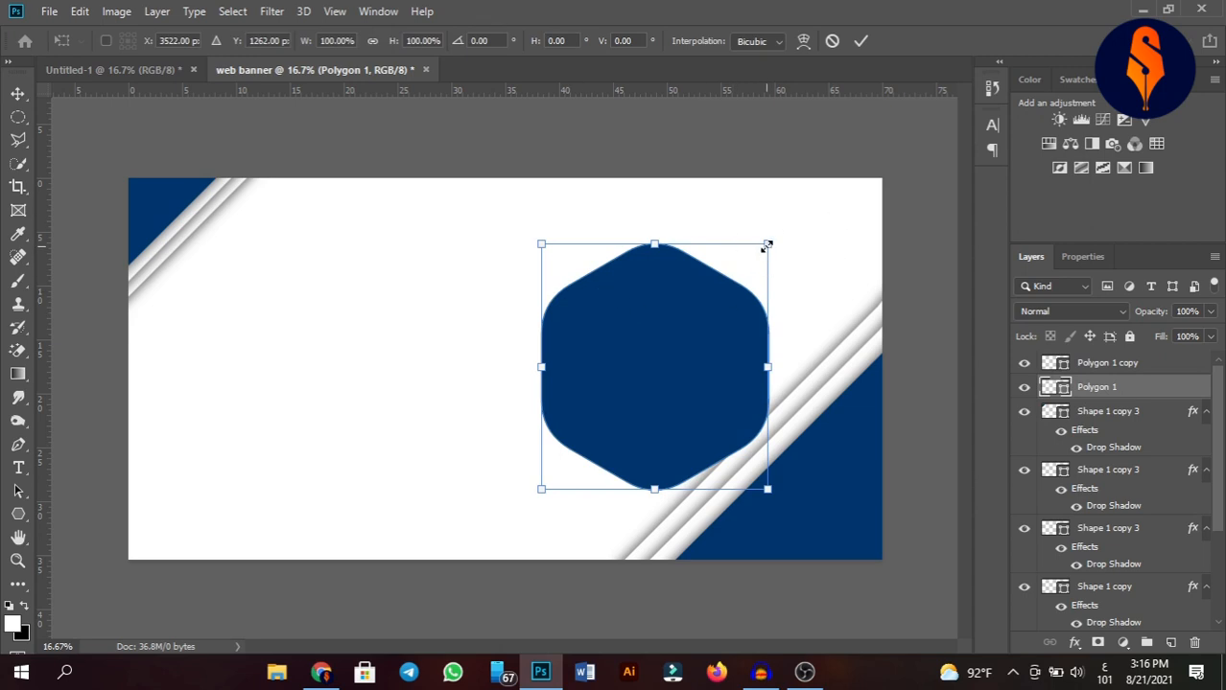
drag(768, 247, 783, 230)
click(860, 41)
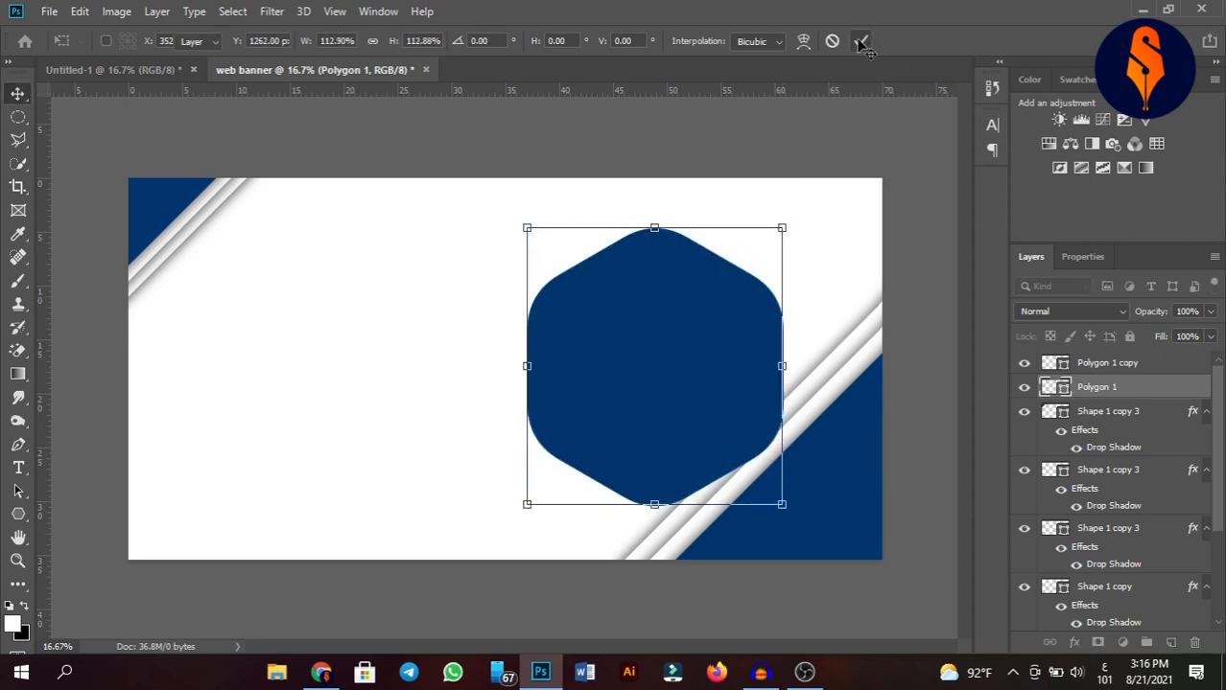
Change the enlarged Polygon 1 hexagon's fill colour to orange.
double_click(1046, 388)
click(1002, 354)
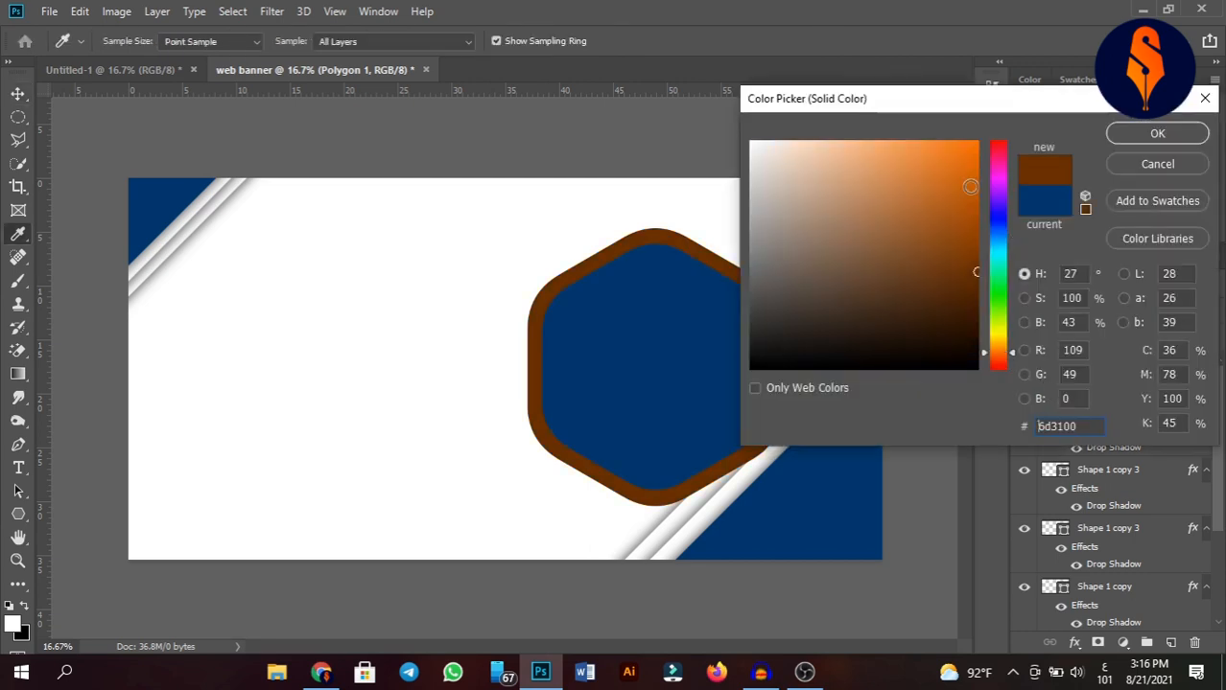
click(975, 142)
click(1155, 135)
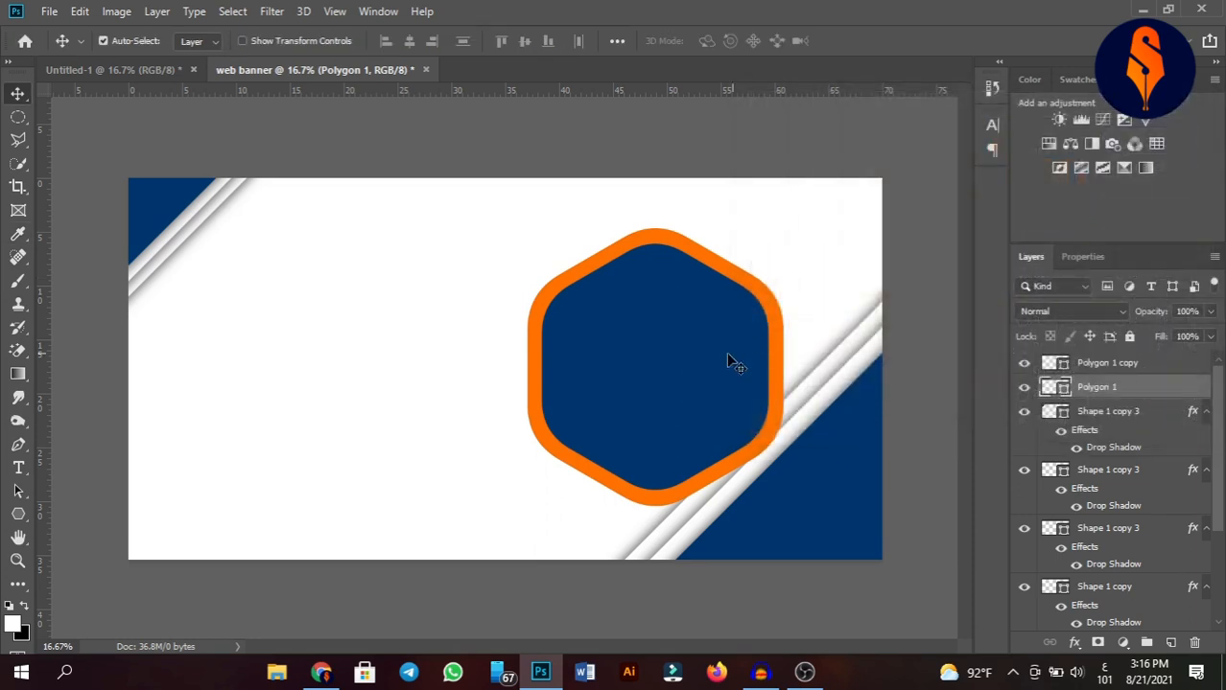
Scale the Polygon 1 copy hexagon up to about 106% so a thin orange border remains.
click(667, 363)
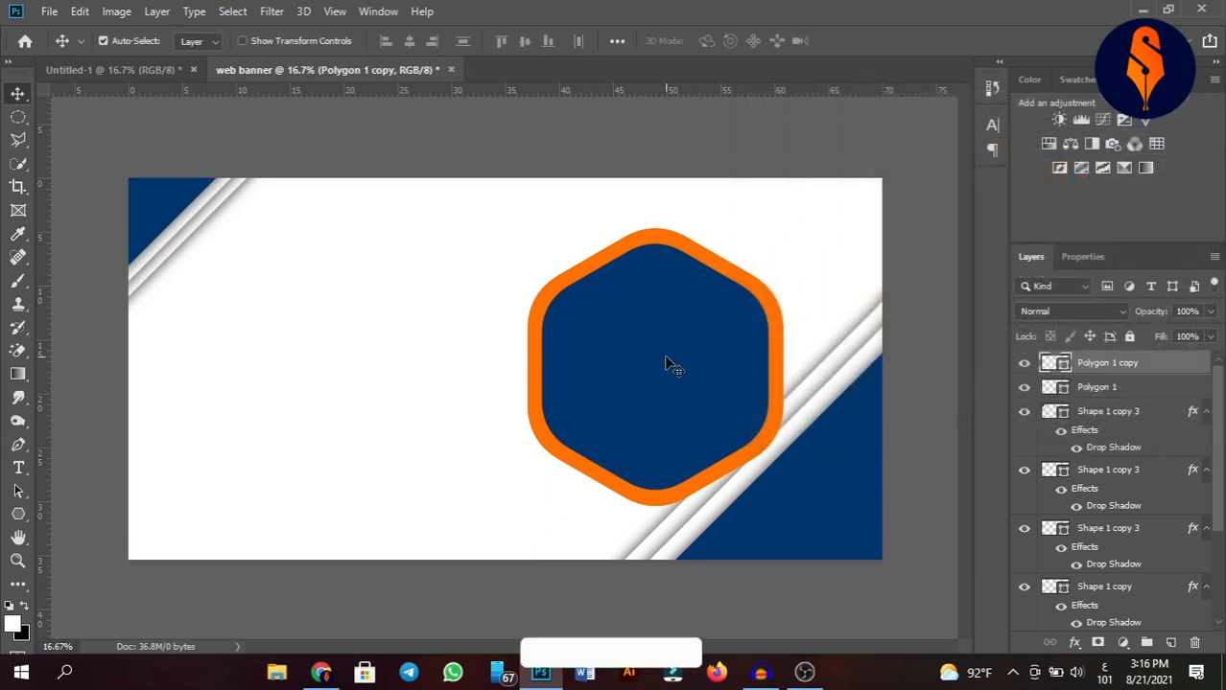
key(ctrl+t)
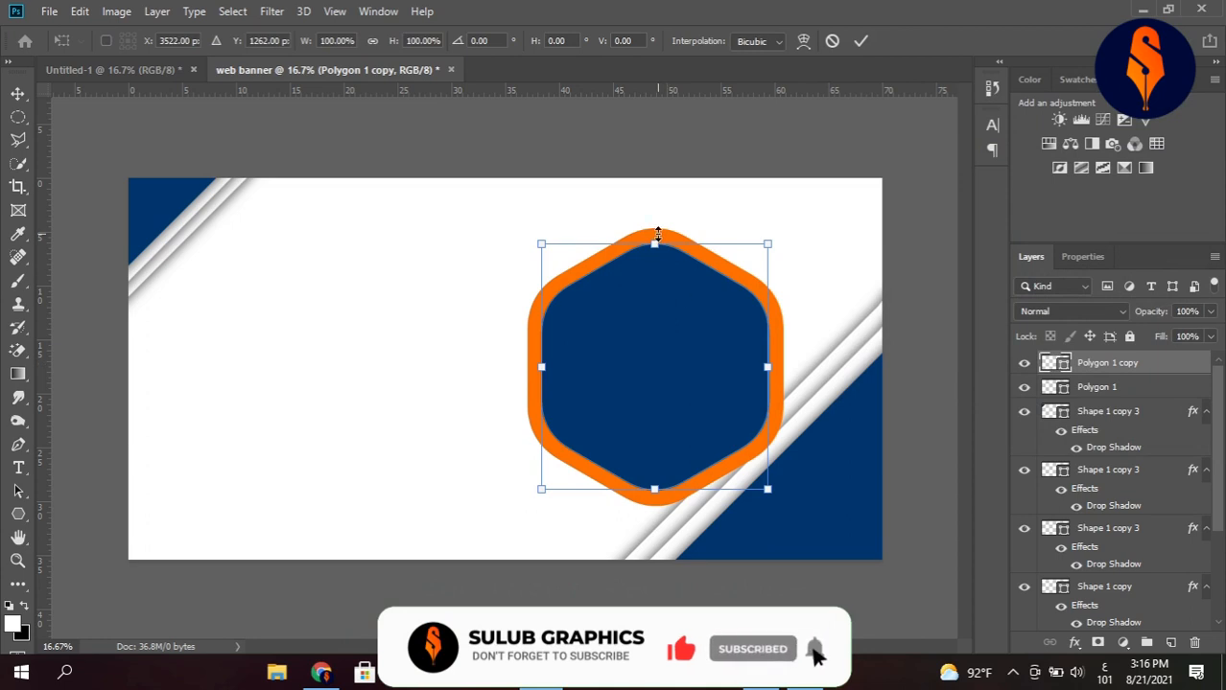
drag(660, 232, 659, 223)
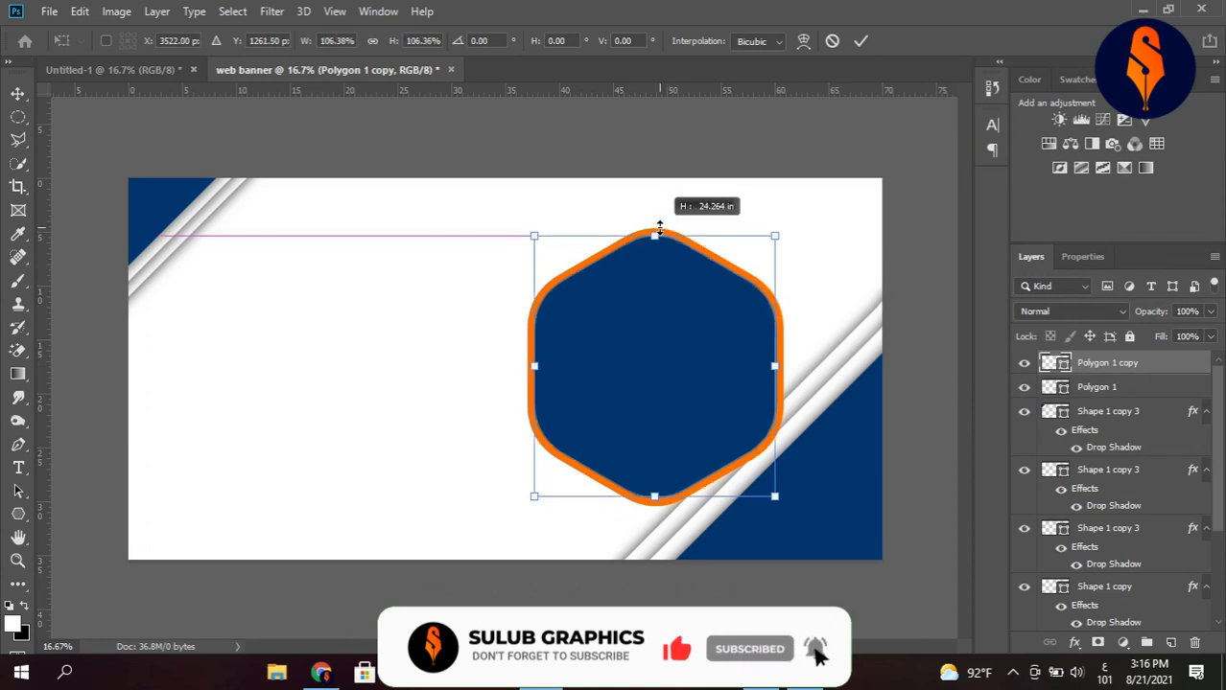
click(858, 43)
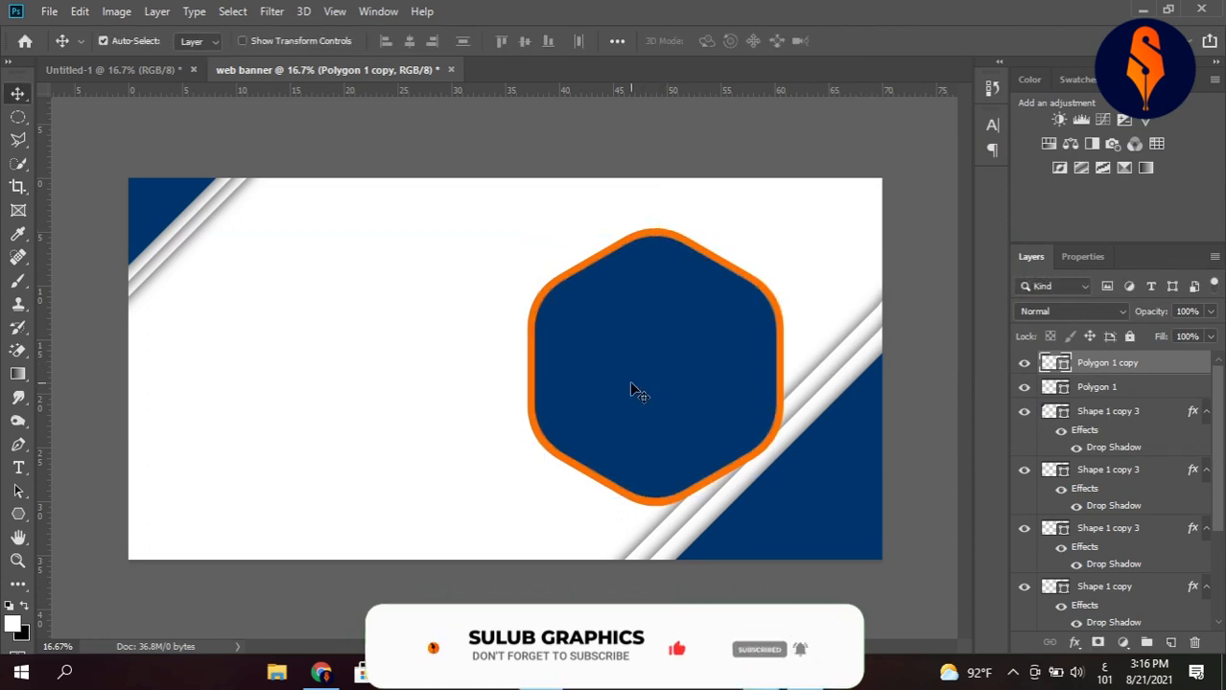
Change the Polygon 1 copy hexagon's fill colour to white, sampled from the banner background.
double_click(1055, 363)
click(520, 222)
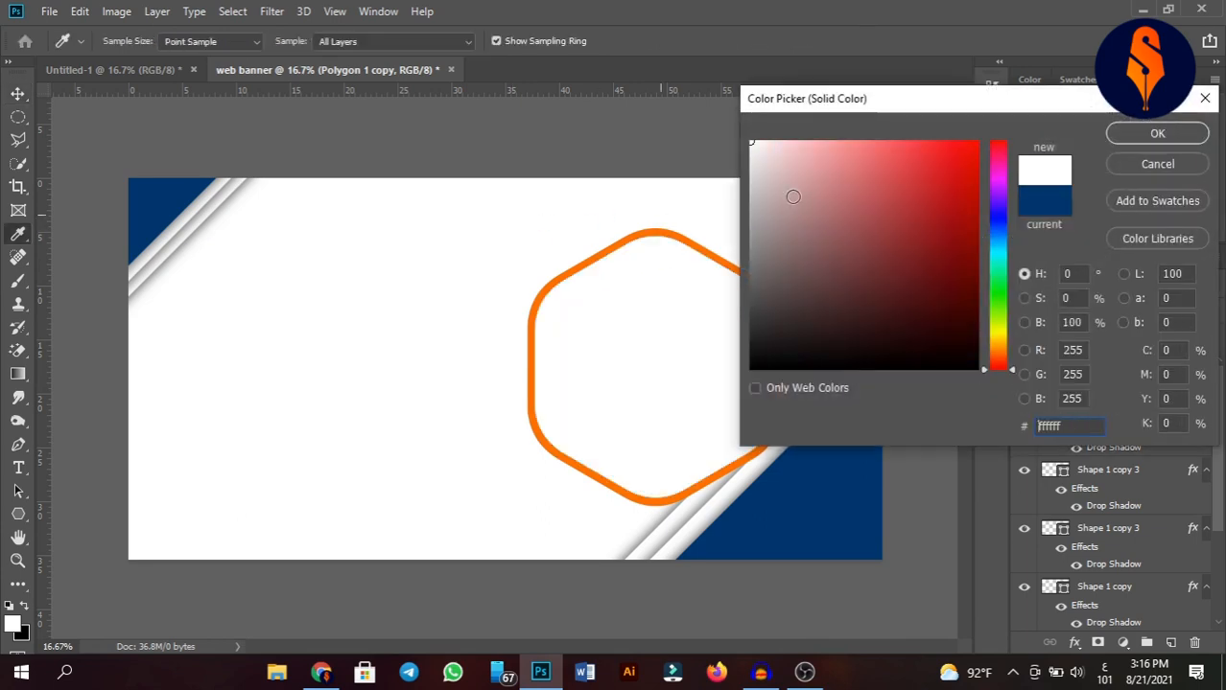
click(1161, 132)
drag(466, 278, 663, 442)
drag(683, 383, 698, 413)
key(ctrl+z)
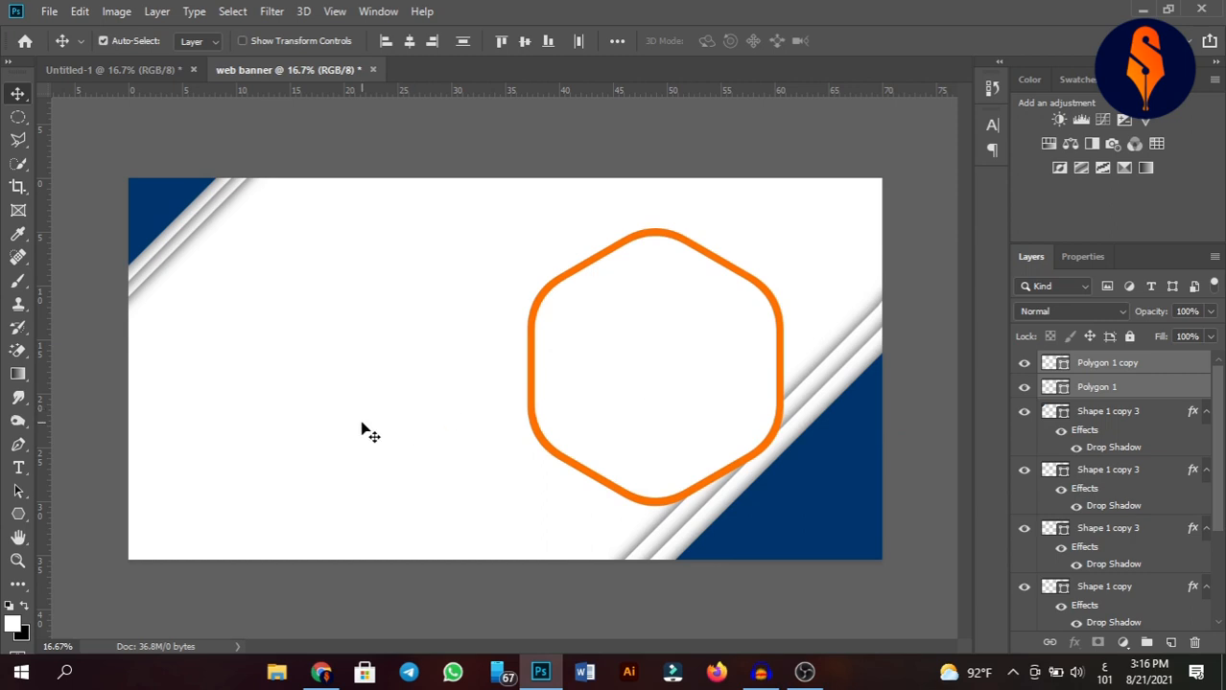
Lock the striped triangle layer in the lower-right corner.
click(921, 414)
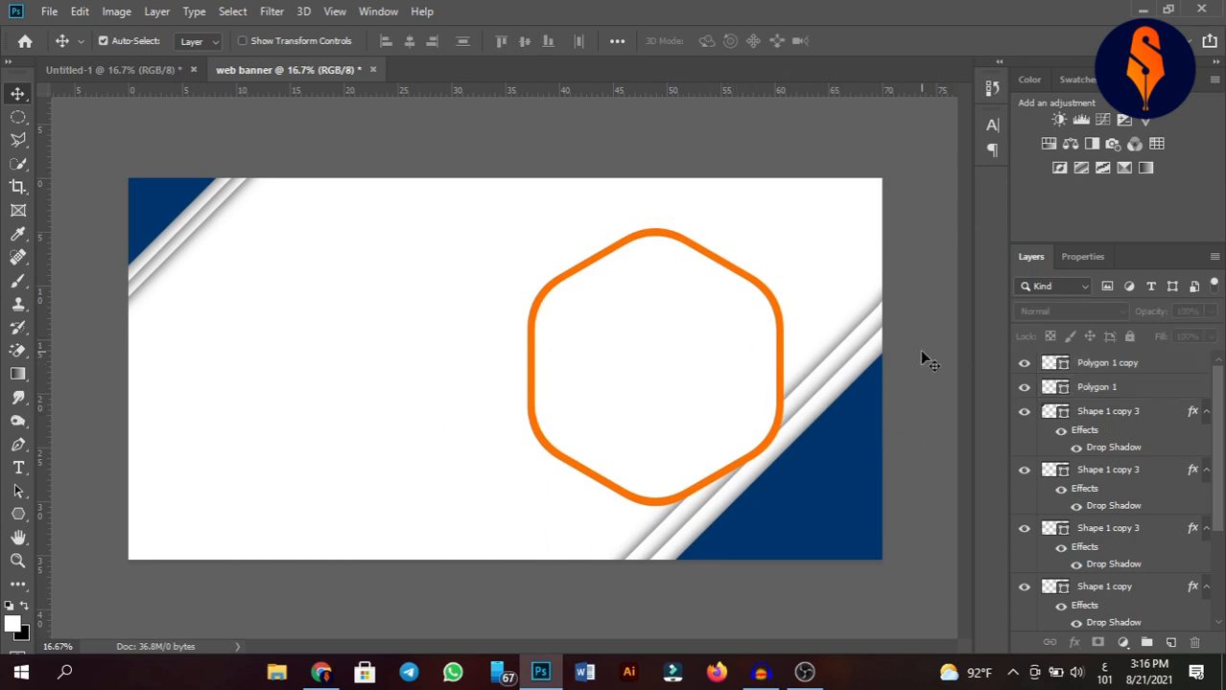
drag(848, 257, 916, 559)
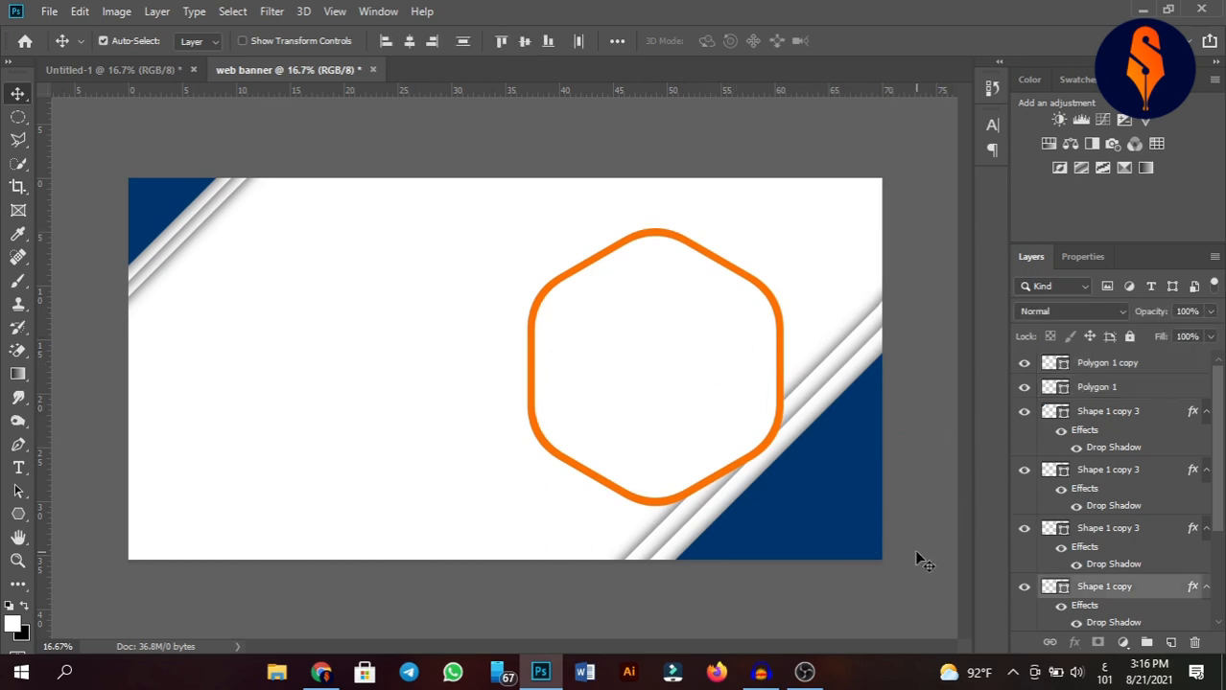
click(1129, 337)
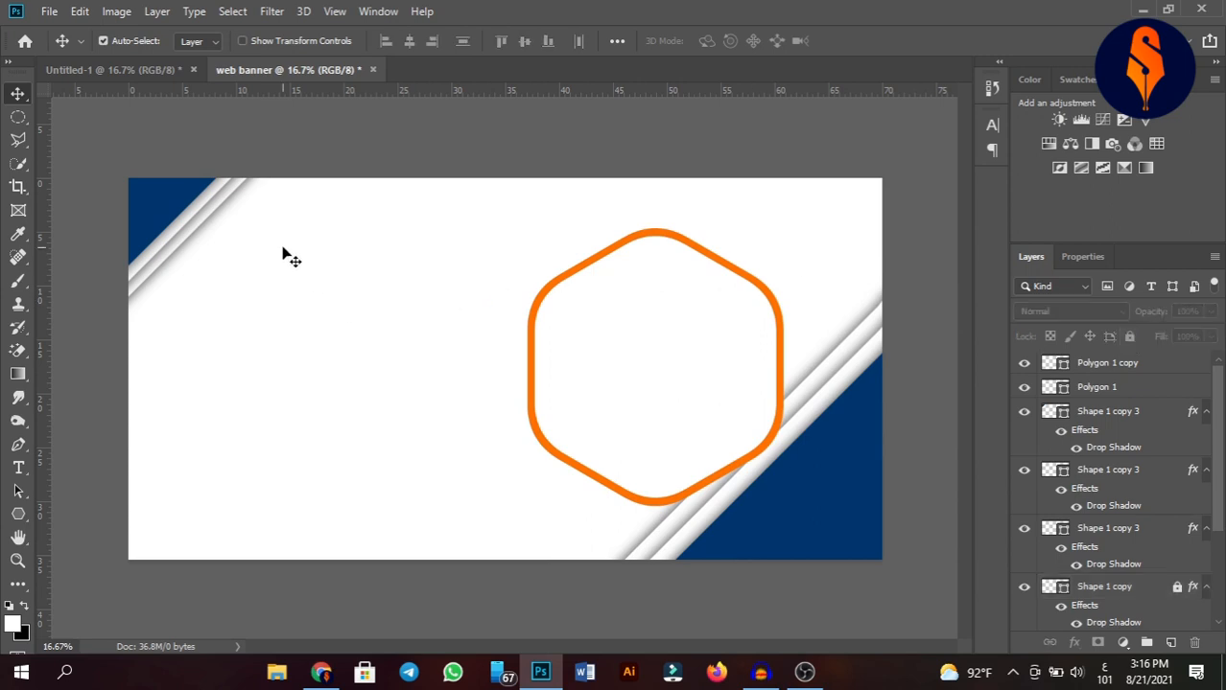
Lock the striped triangle layers in the upper-left corner.
drag(285, 254, 109, 186)
click(1129, 336)
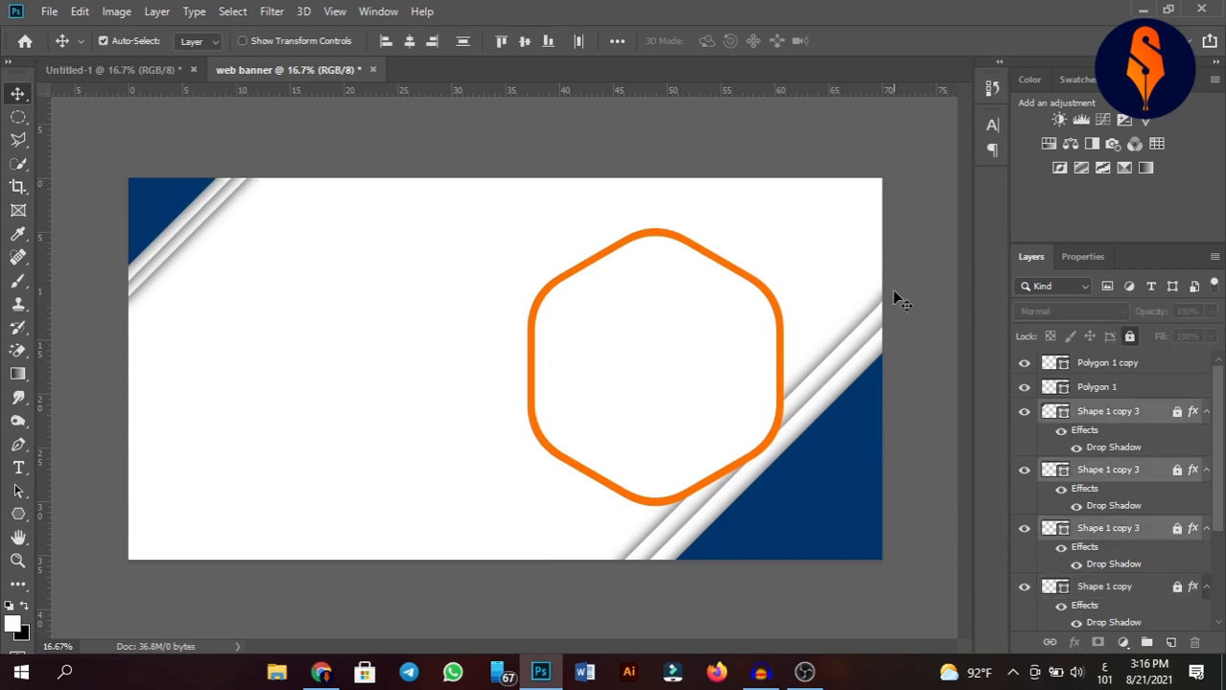
click(890, 284)
Move both hexagon layers slightly right and stretch them taller with Free Transform.
drag(487, 259, 676, 401)
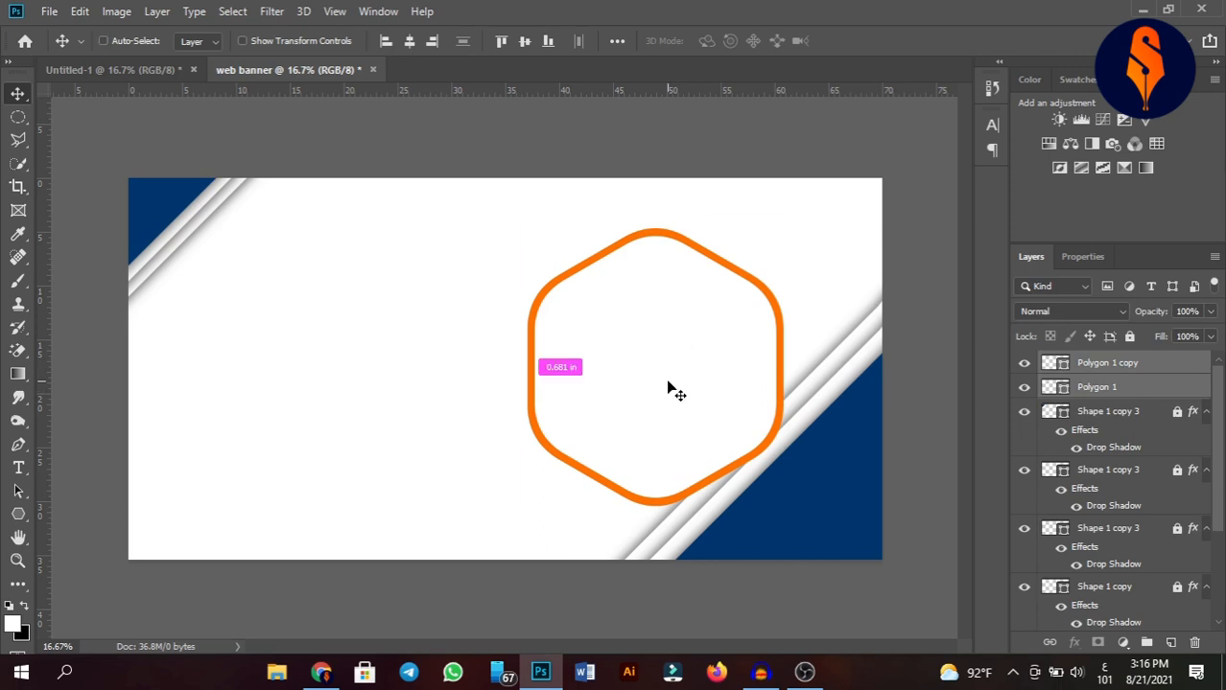
key(ctrl+t)
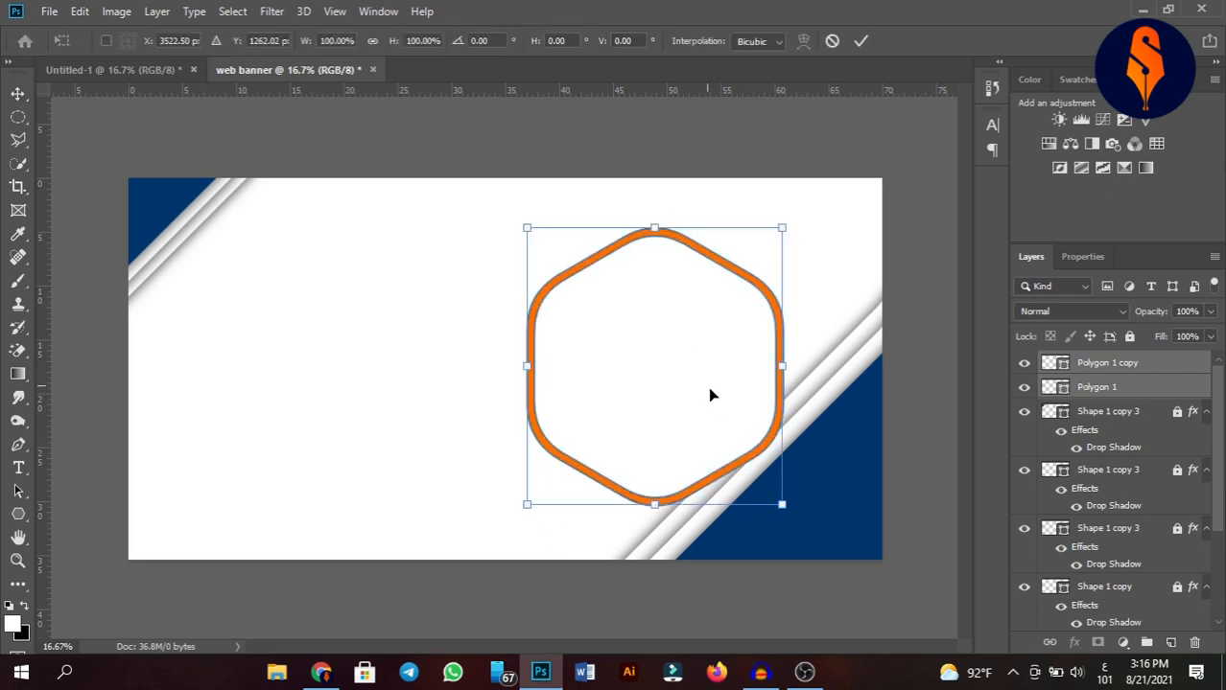
drag(709, 395, 747, 411)
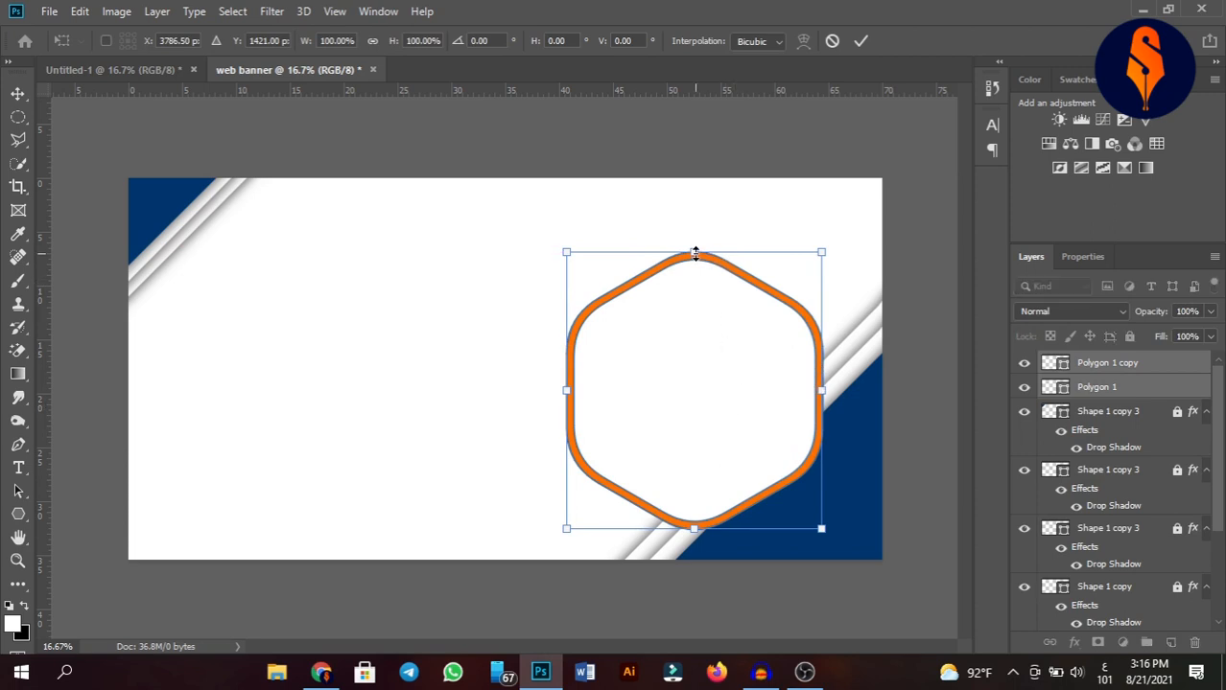
drag(695, 254, 695, 235)
click(862, 43)
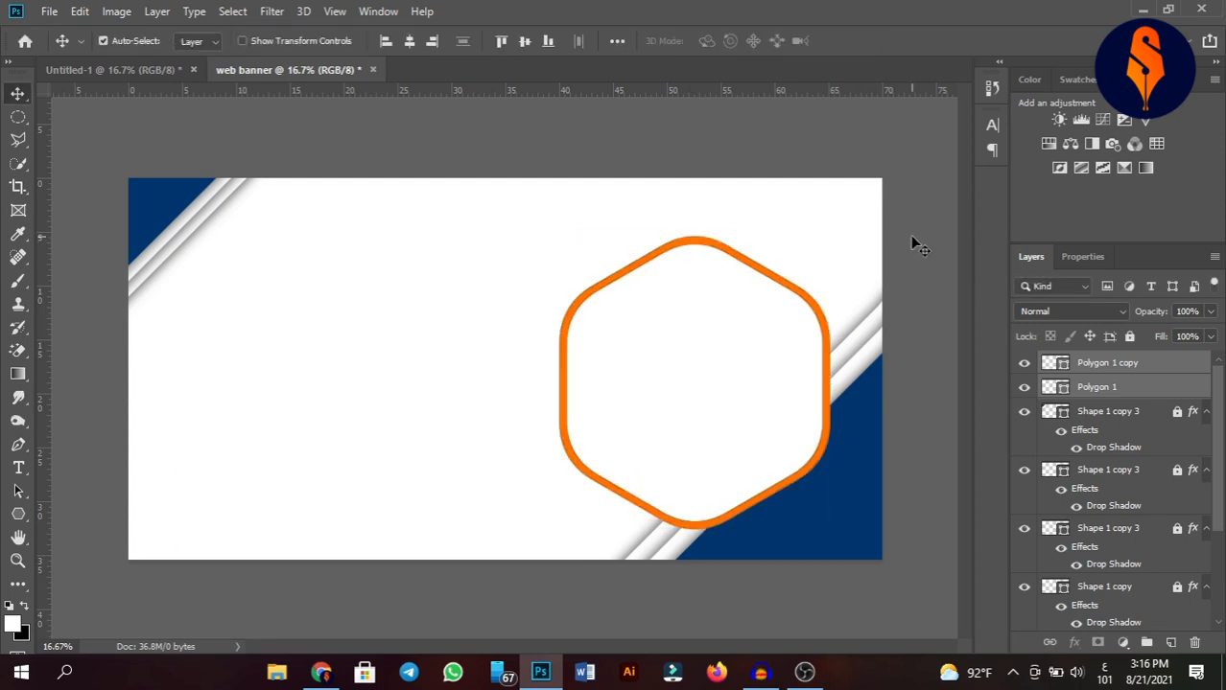
Copy the bedroom photo layer from the reference document into the web banner.
click(915, 244)
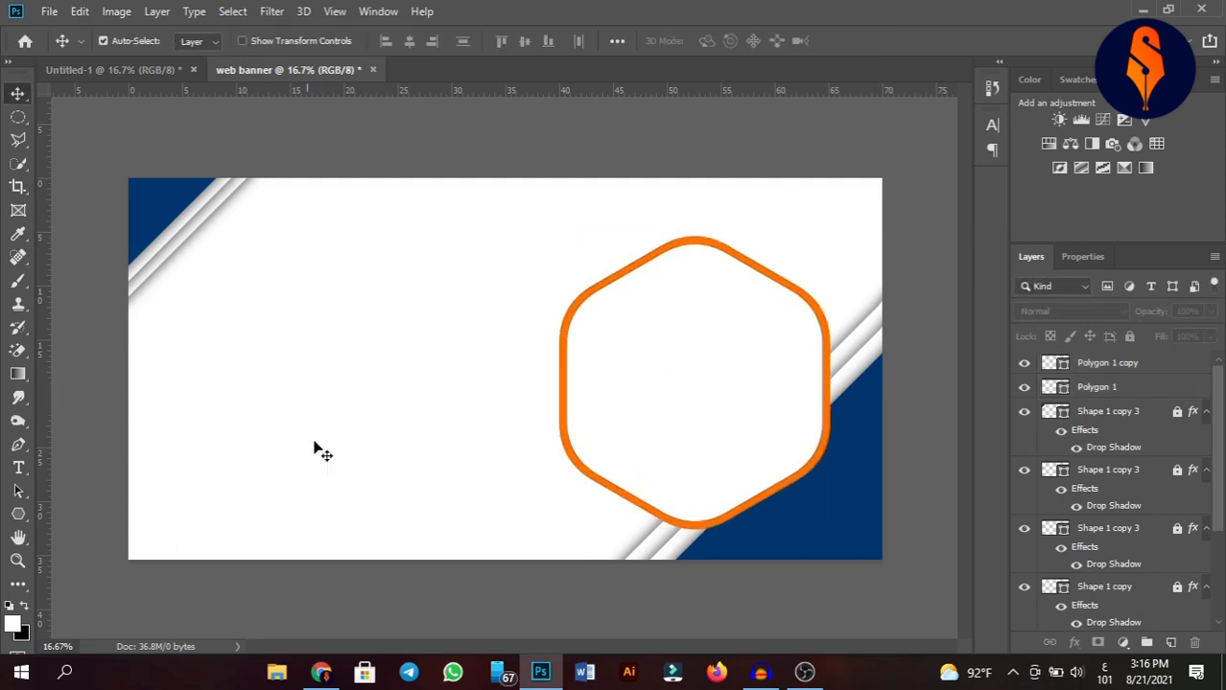
click(118, 77)
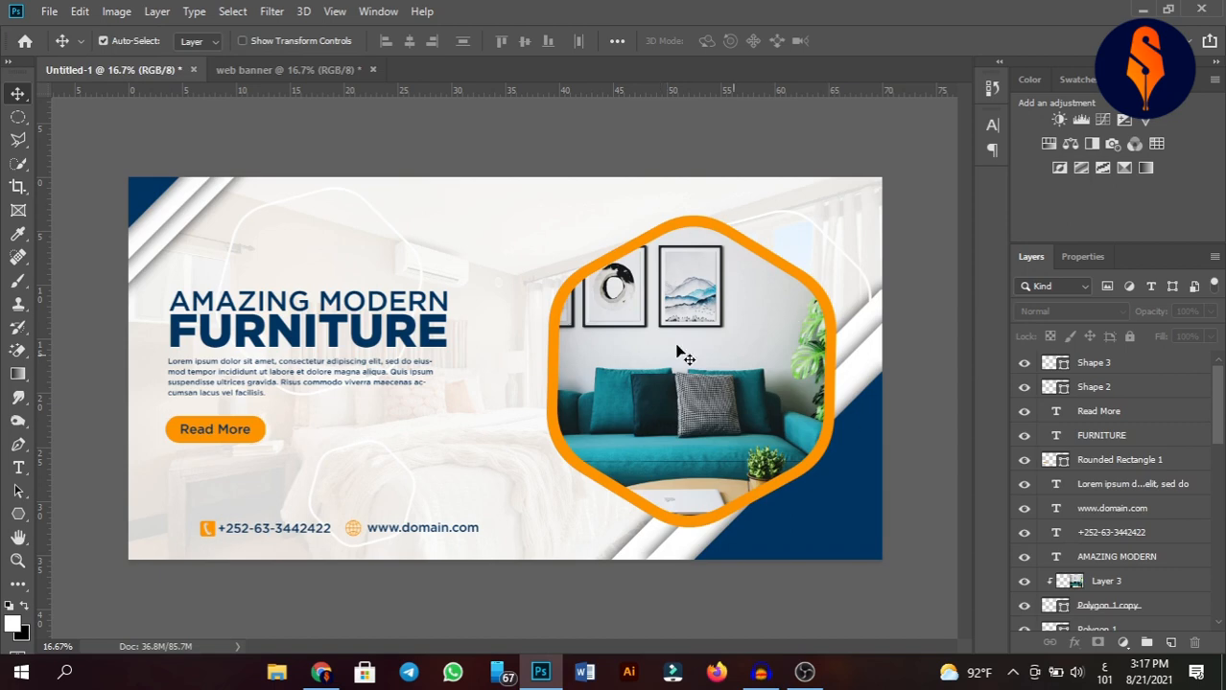
scroll(1083, 522, down, 6)
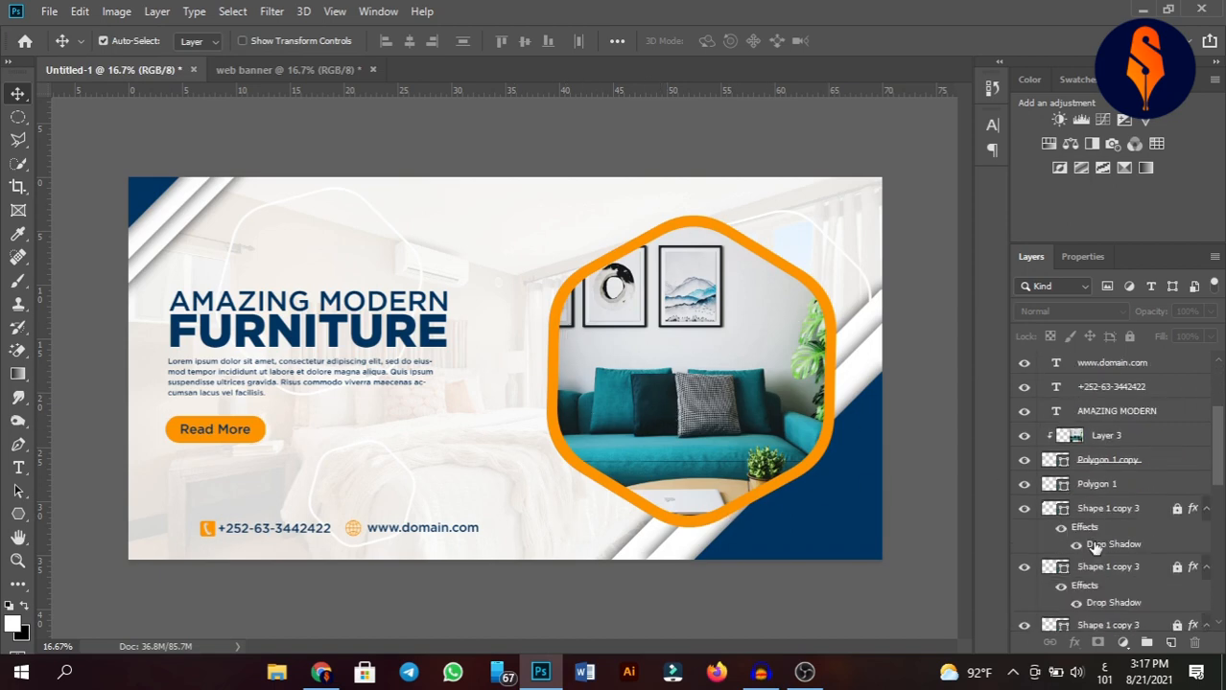
scroll(1113, 590, down, 3)
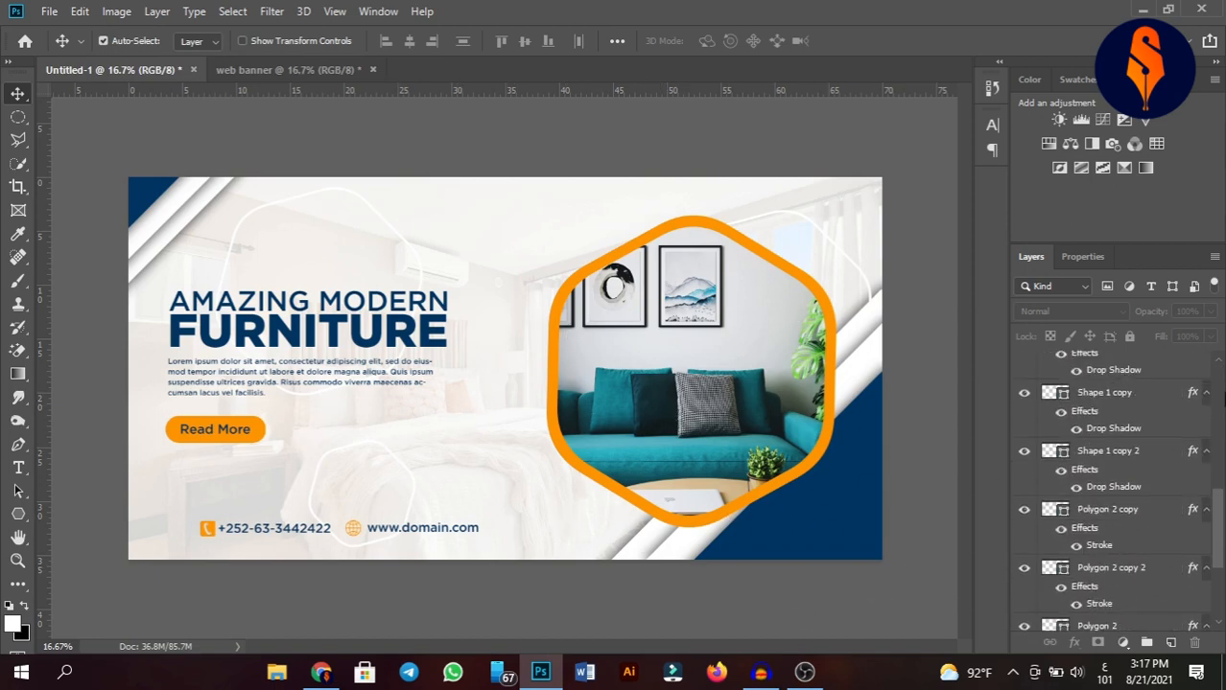
scroll(1132, 537, down, 3)
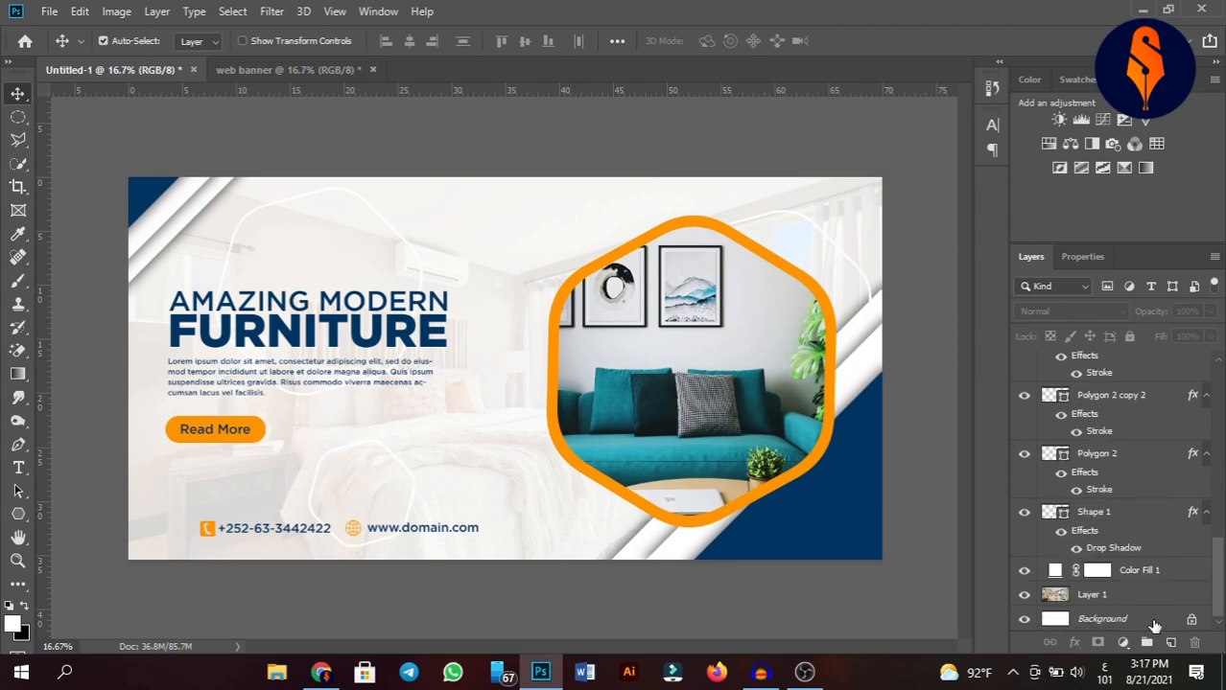
drag(1151, 602, 561, 535)
drag(503, 362, 513, 427)
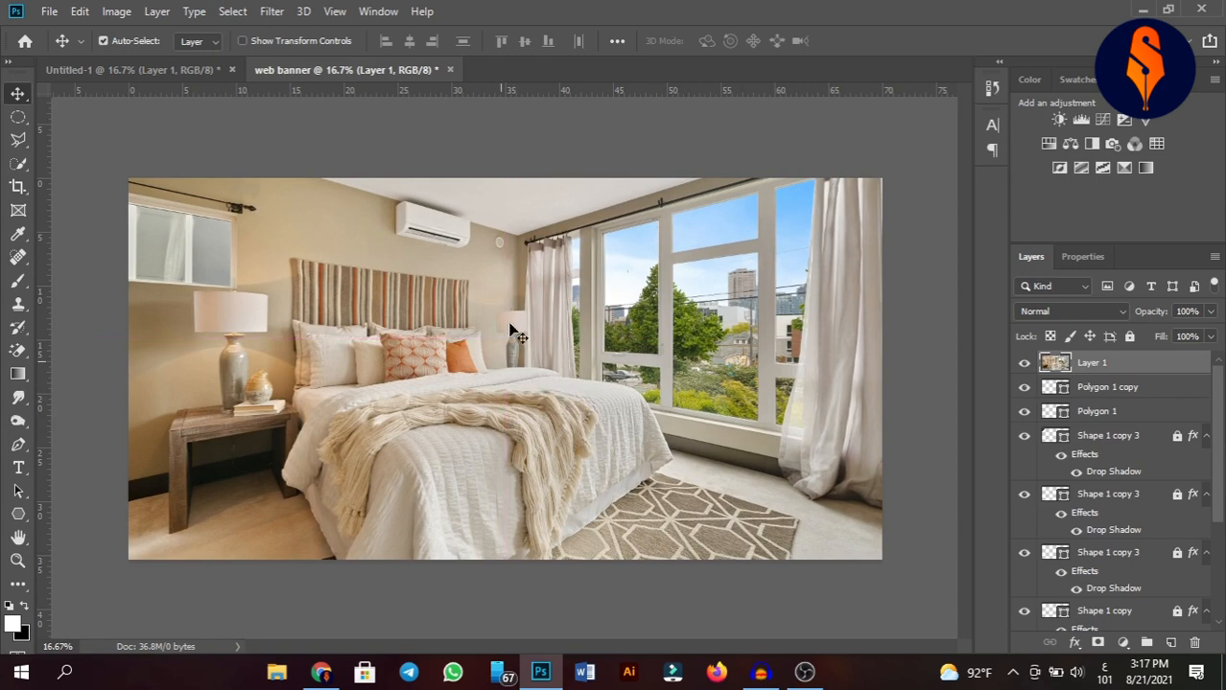
Place the bedroom photo just above the background and add a white Solid Color fill layer beneath it.
drag(1107, 372, 1138, 625)
click(1129, 622)
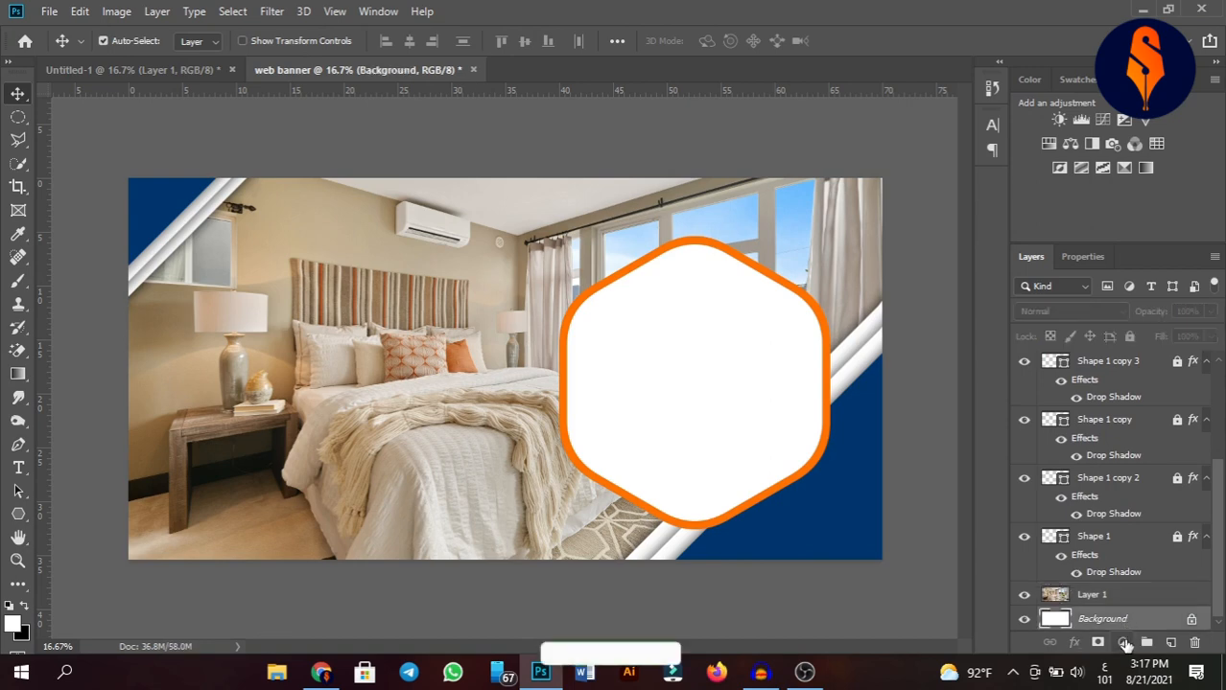
click(1124, 642)
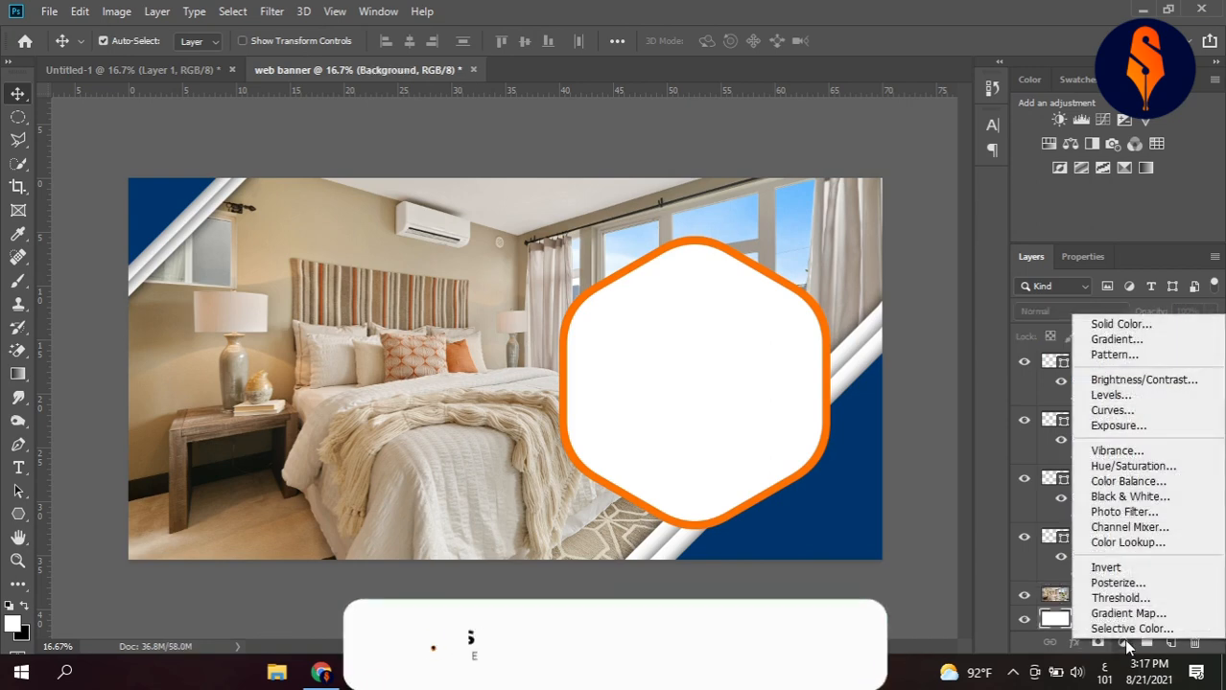
click(1137, 326)
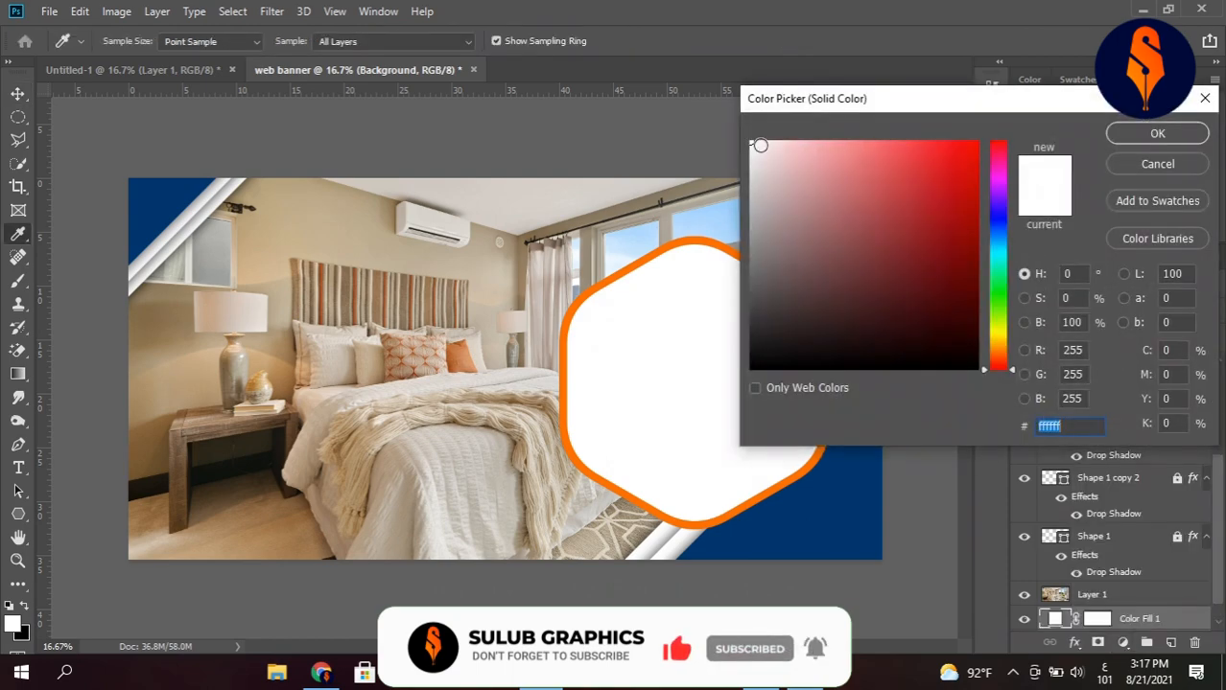
click(1157, 134)
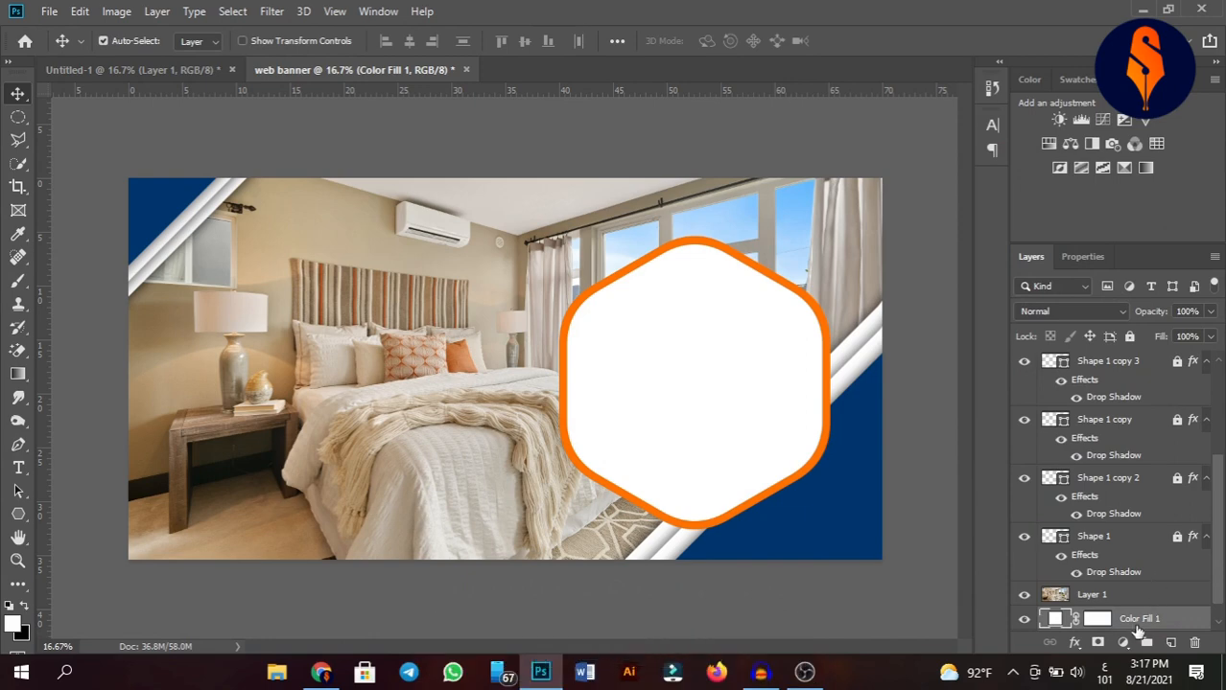
Move the white fill layer above the bedroom photo and set its opacity to 85%.
drag(1136, 624, 1089, 598)
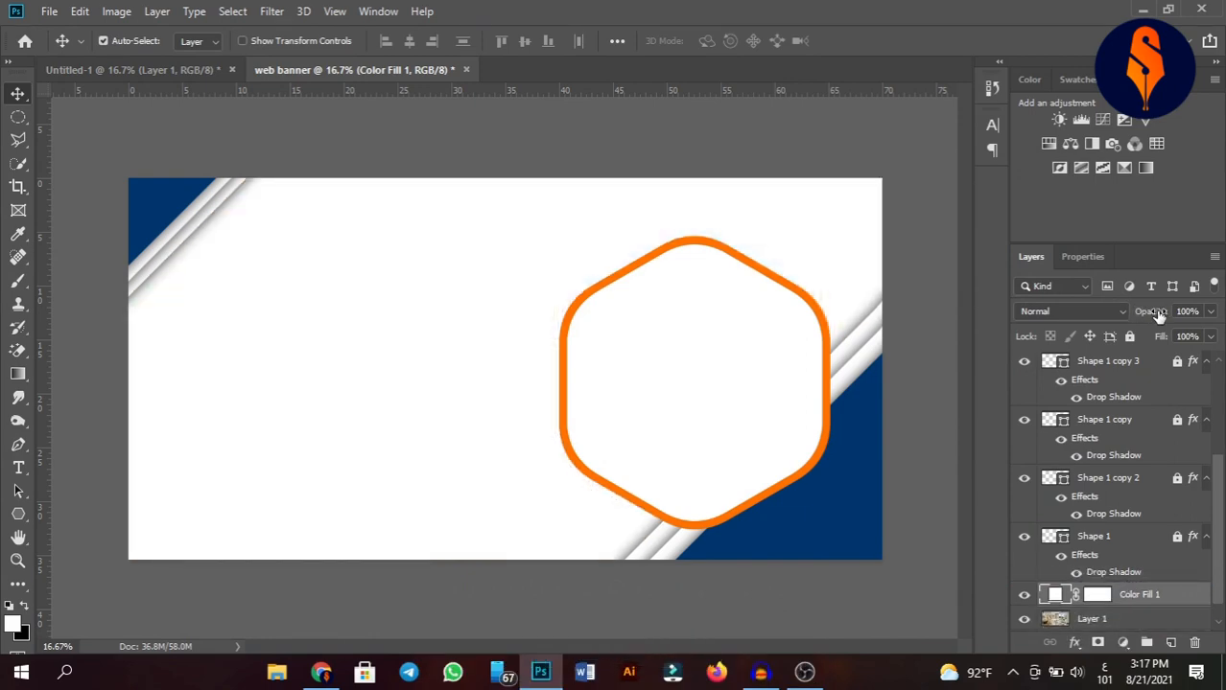
drag(1159, 316, 1151, 318)
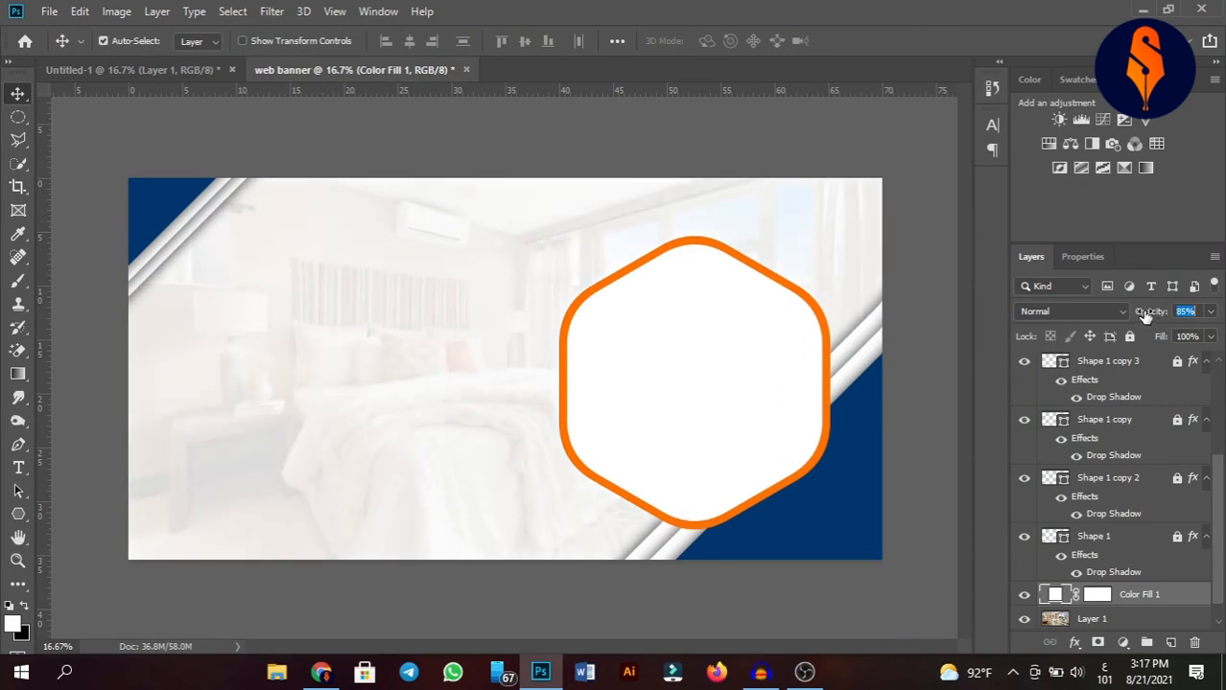
drag(1144, 316, 1144, 316)
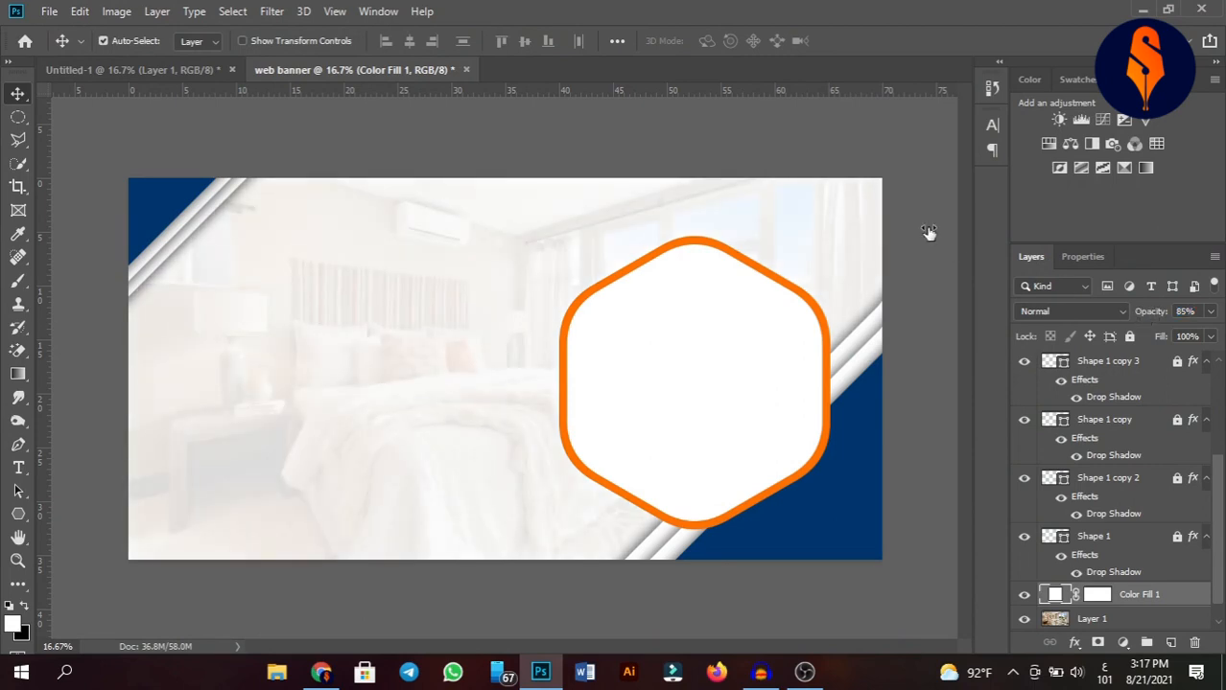
click(916, 170)
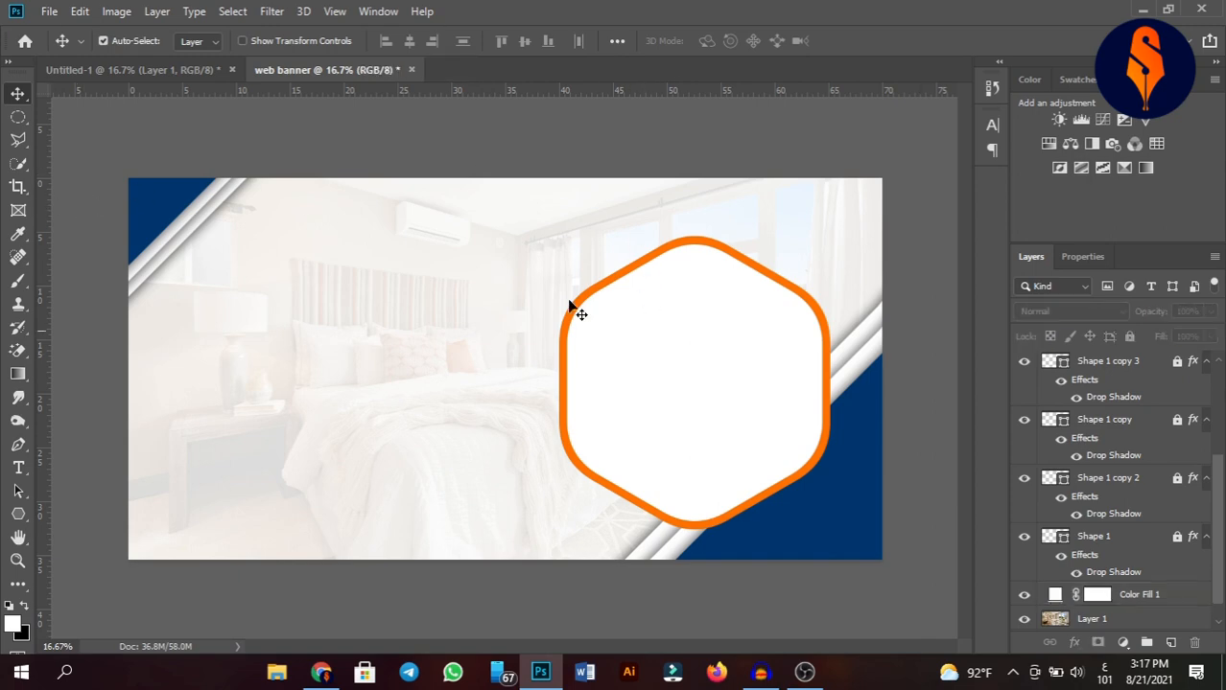
Bring the sofa photo from the reference into the banner and clip it to the inner hexagon.
click(188, 73)
drag(595, 345, 693, 384)
right_click(1112, 362)
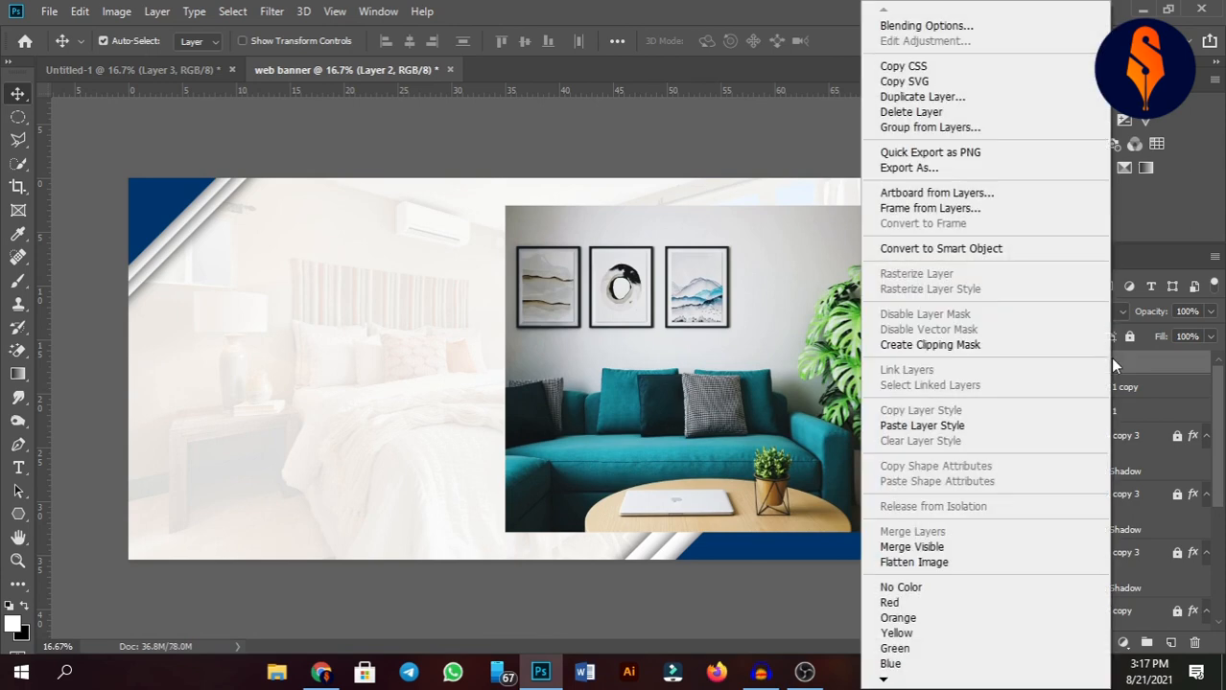
click(1110, 357)
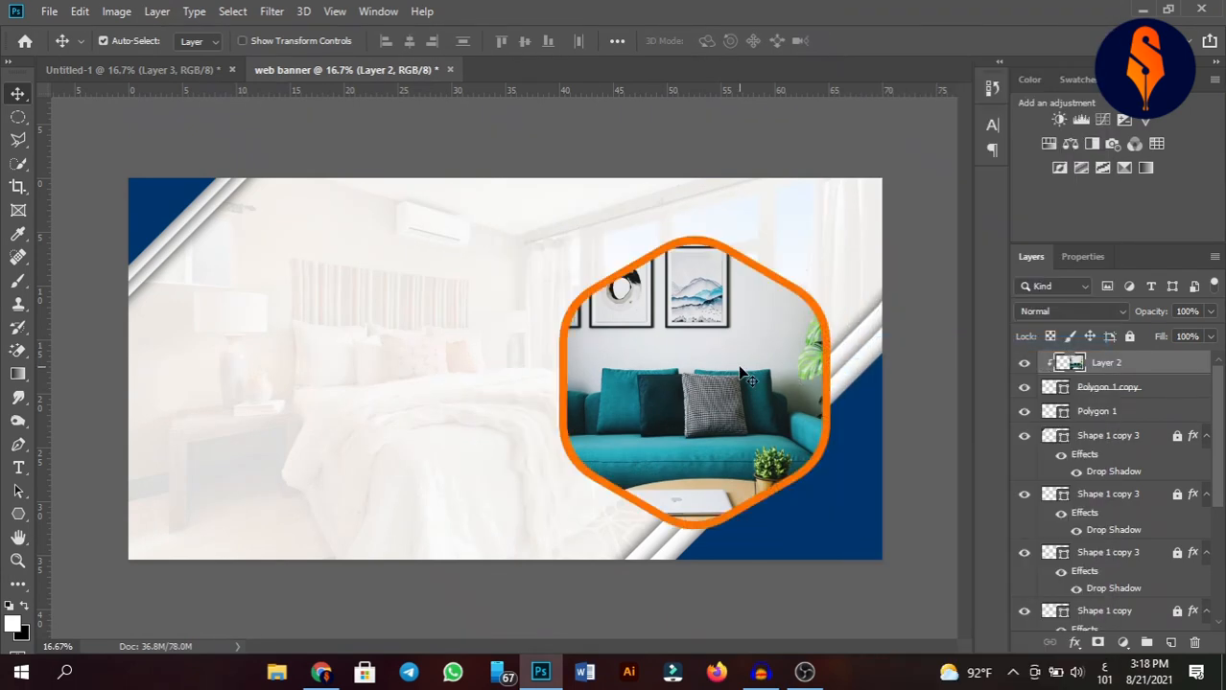
click(918, 226)
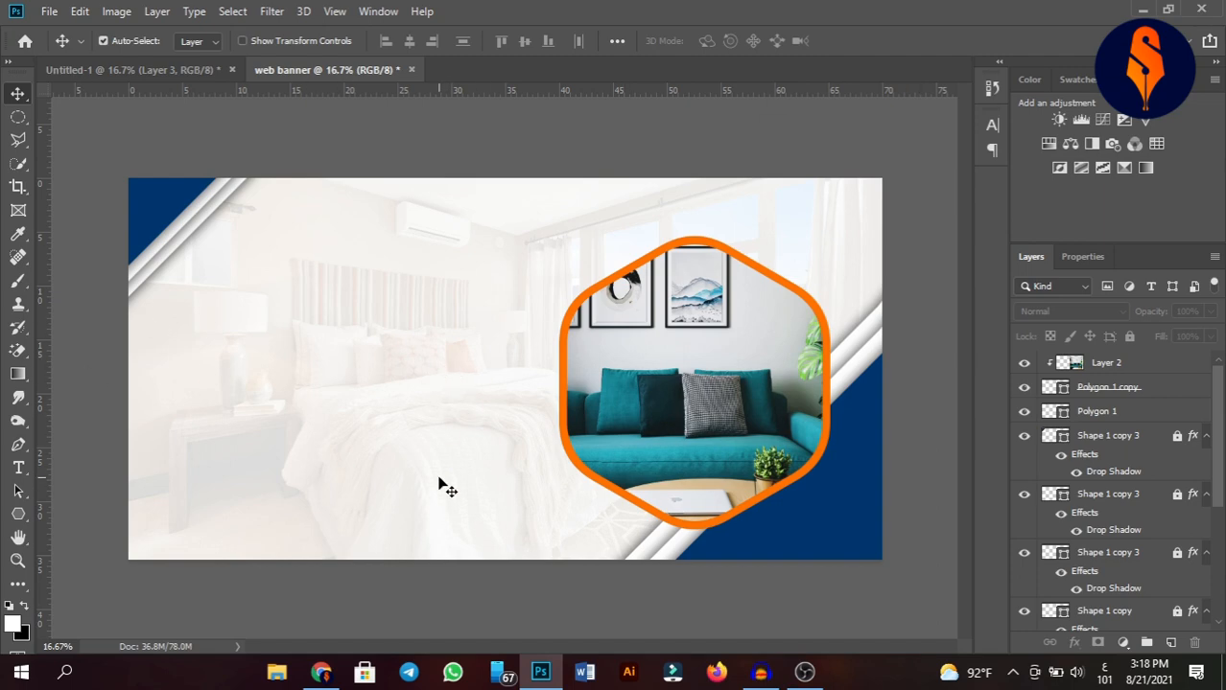
Add the heading text AMAZING MODERN on the left side of the banner.
click(19, 468)
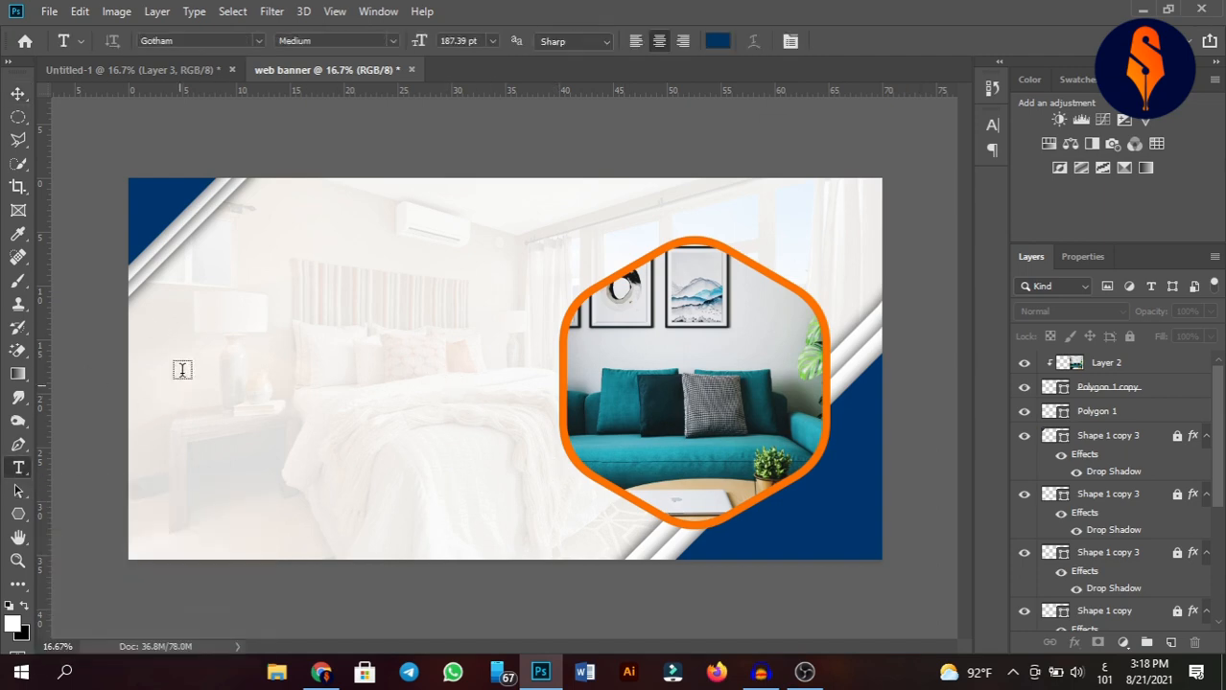
click(254, 314)
key(BackSpace)
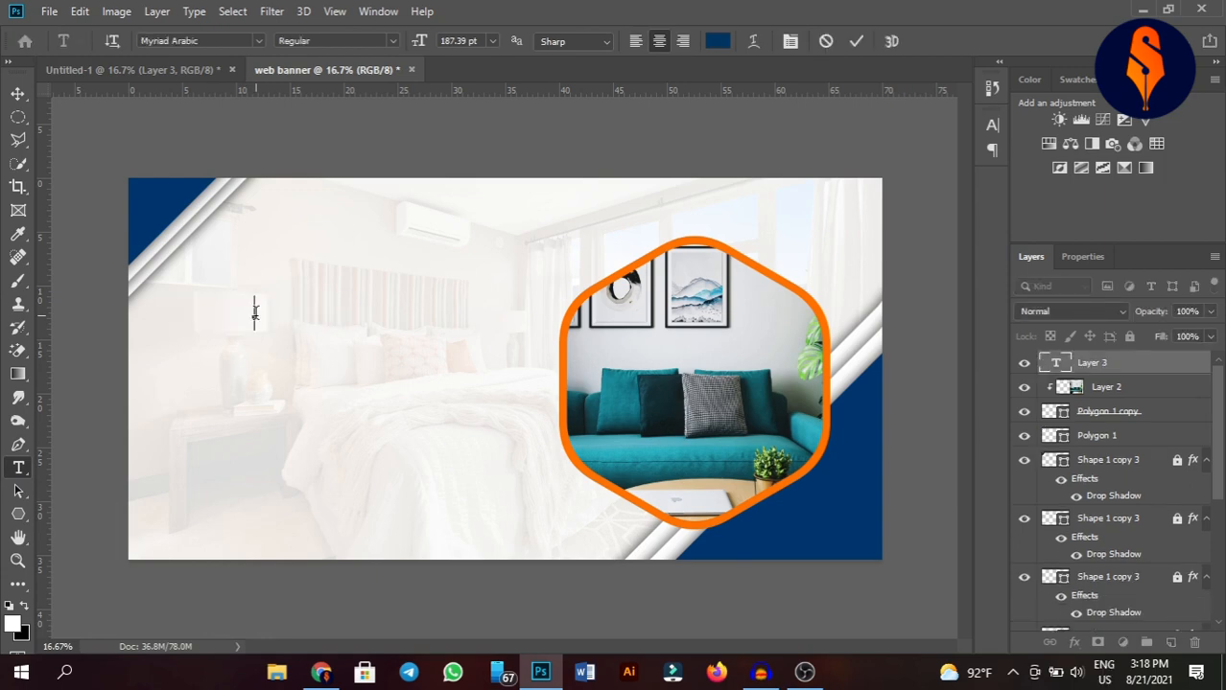
text(ANA)
text(ZIN =G)
text( ===)
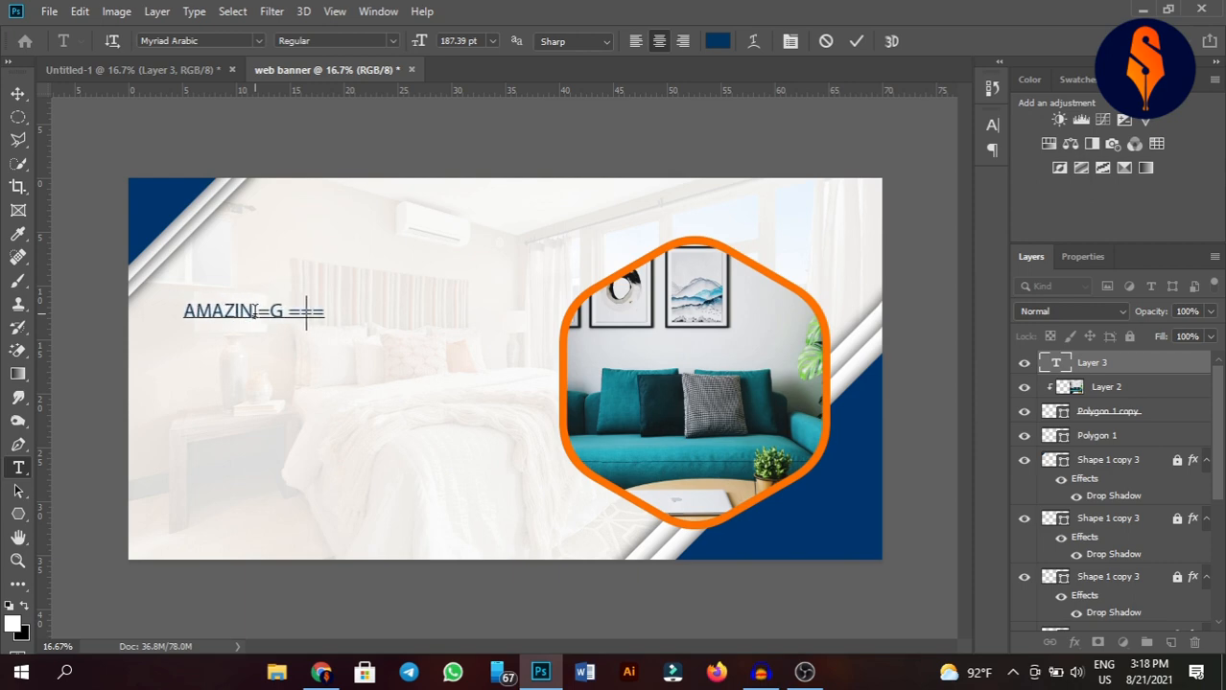
key(BackSpace)
key(BackSpace)
key(BackSpace)
key(BackSpace)
key(BackSpace)
key(BackSpace)
key(BackSpace)
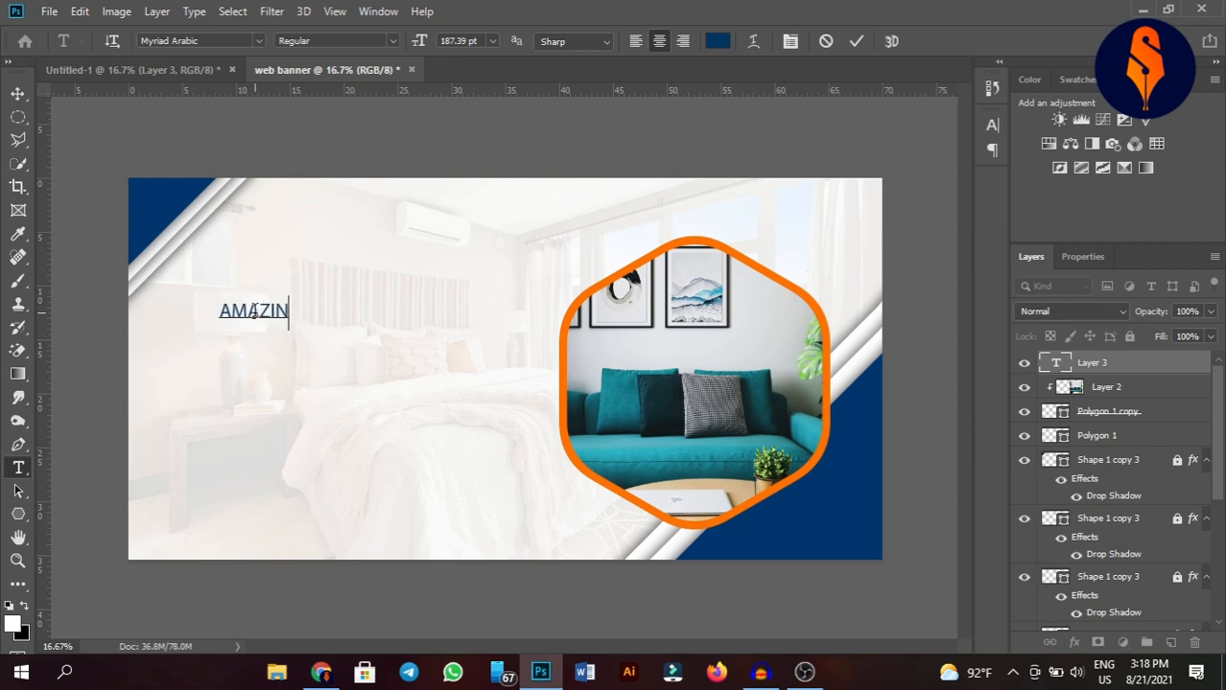
text(G MODERN)
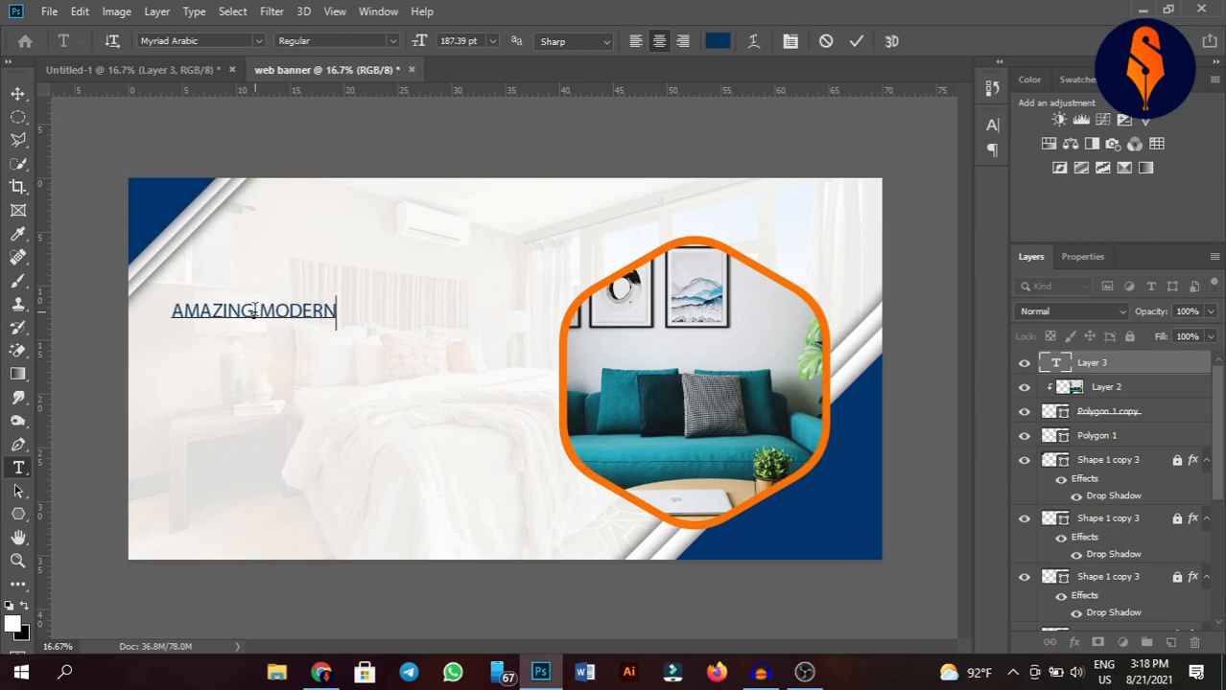
key(ctrl+Return)
Duplicate the heading below itself and change the copy's text to FURNITURE.
key(v)
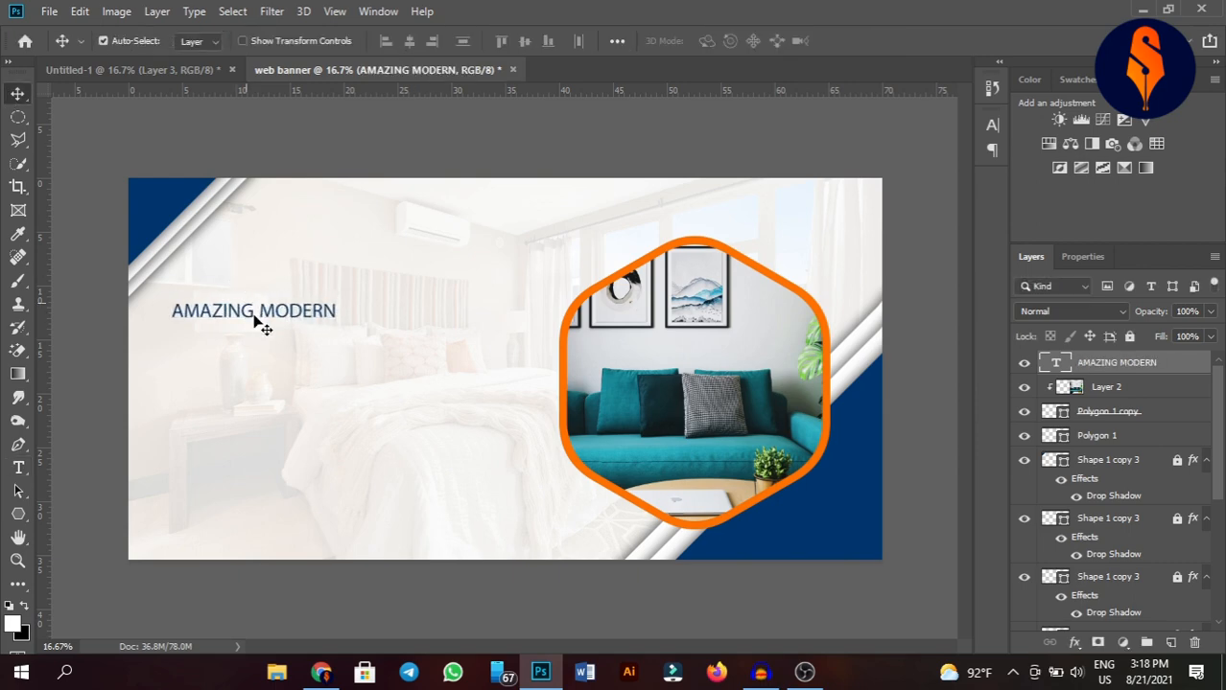
drag(259, 322, 294, 349)
key(t)
click(293, 344)
key(ctrl+a)
text(FUR)
key(BackSpace)
key(BackSpace)
key(BackSpace)
text(F)
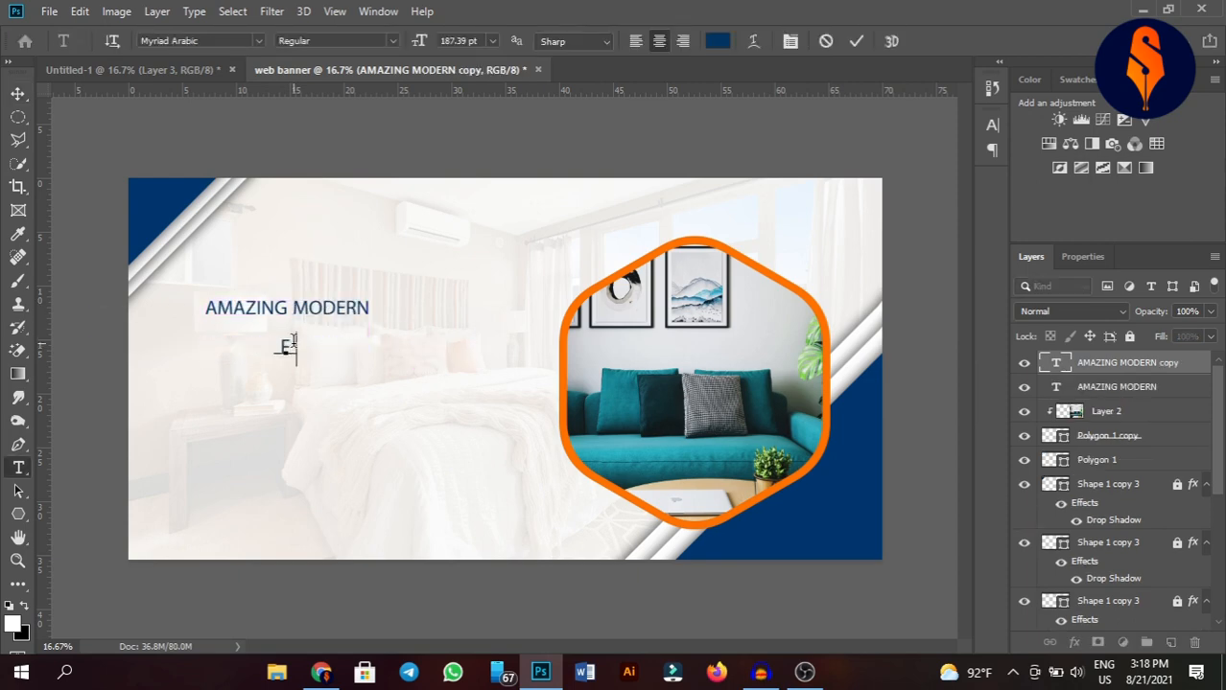
text(URNITRE)
key(BackSpace)
key(BackSpace)
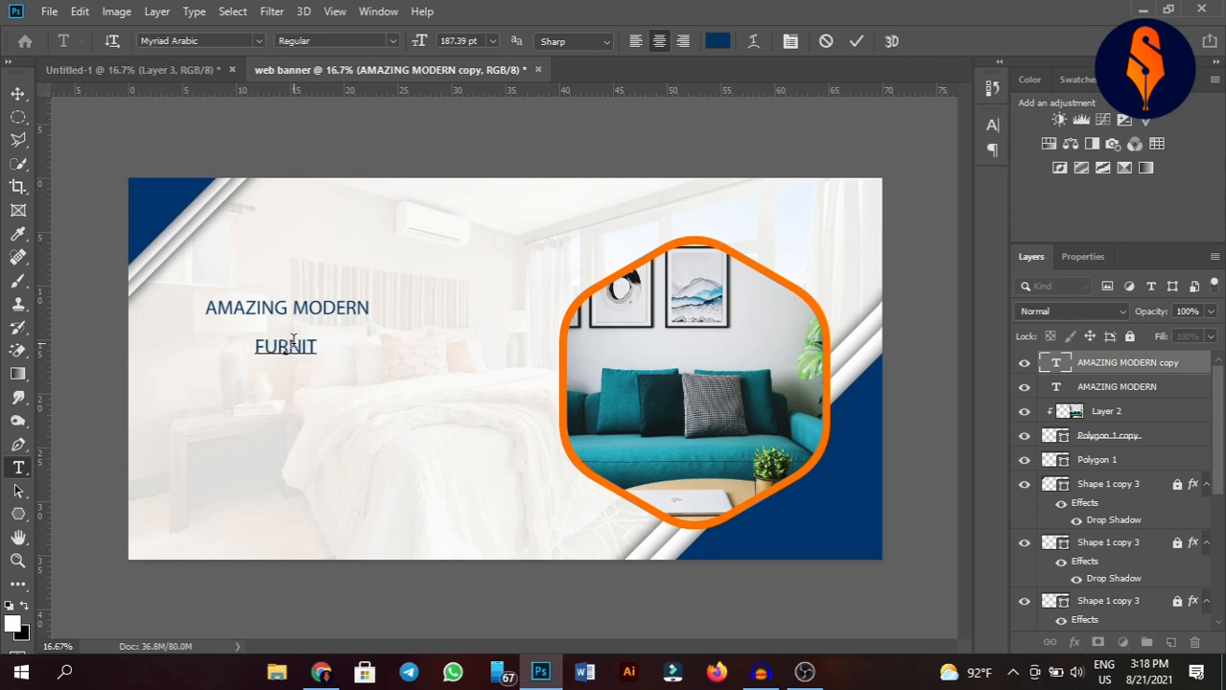
text(URE)
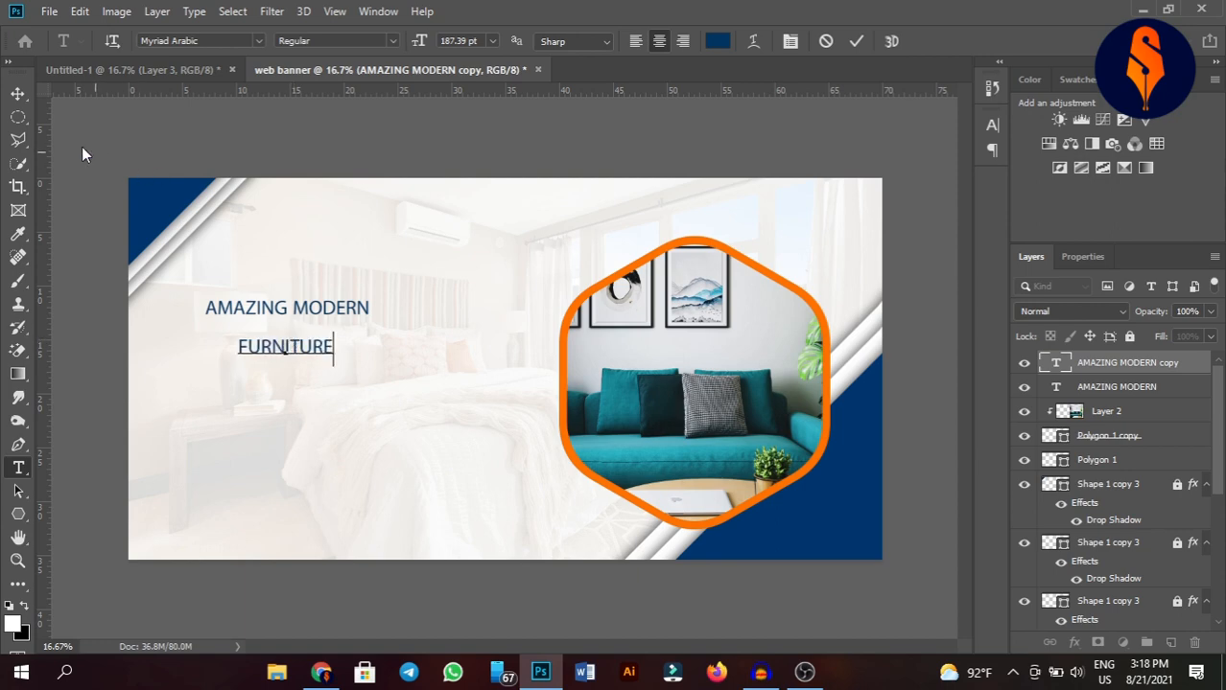
Change the FURNITURE heading's font to Gotham Black Regular.
click(17, 93)
double_click(317, 352)
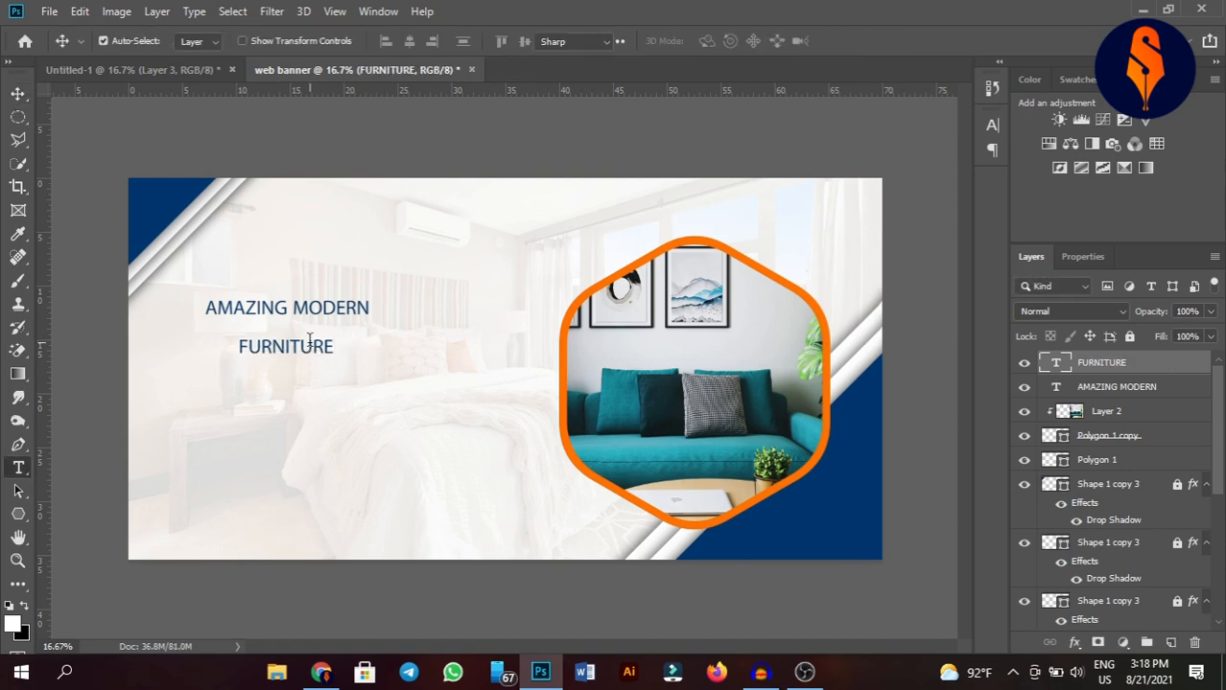
click(212, 41)
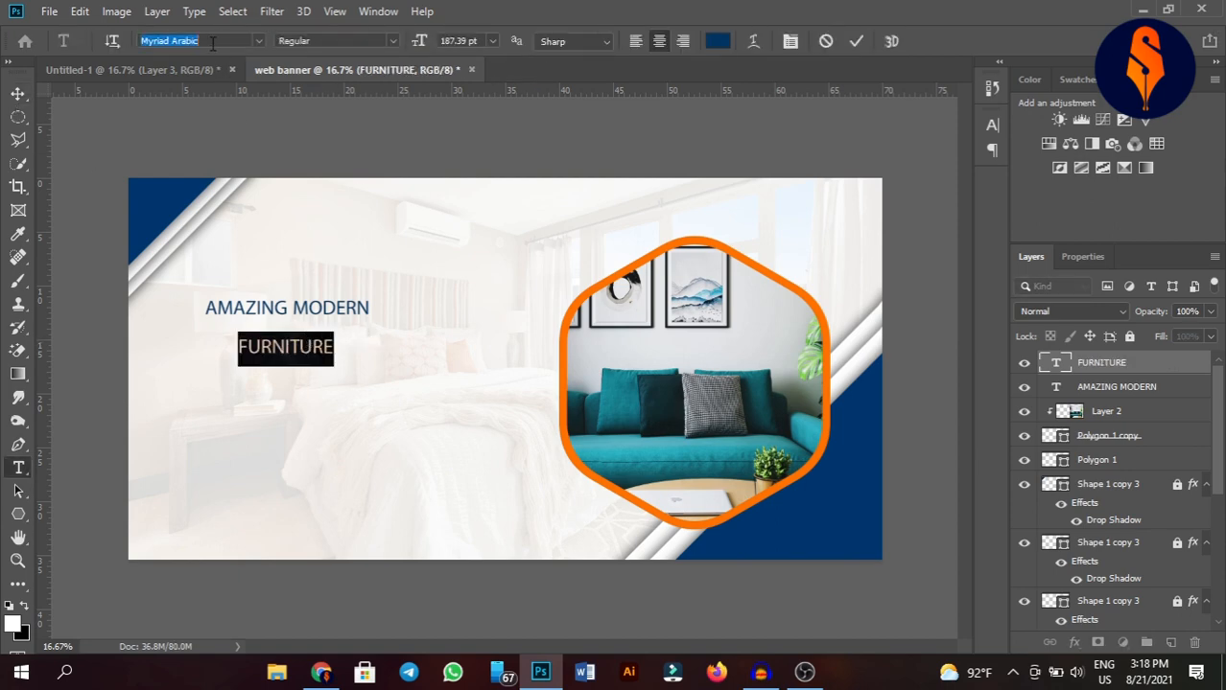
text(GOTHA)
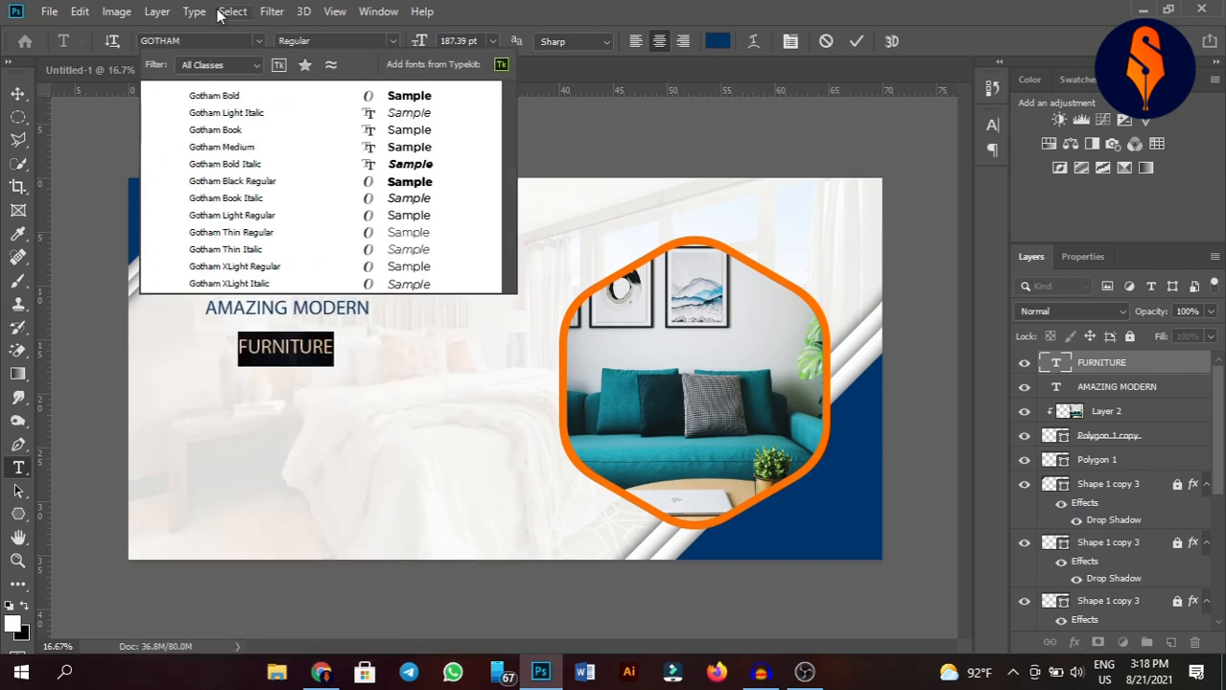
text(M)
click(230, 181)
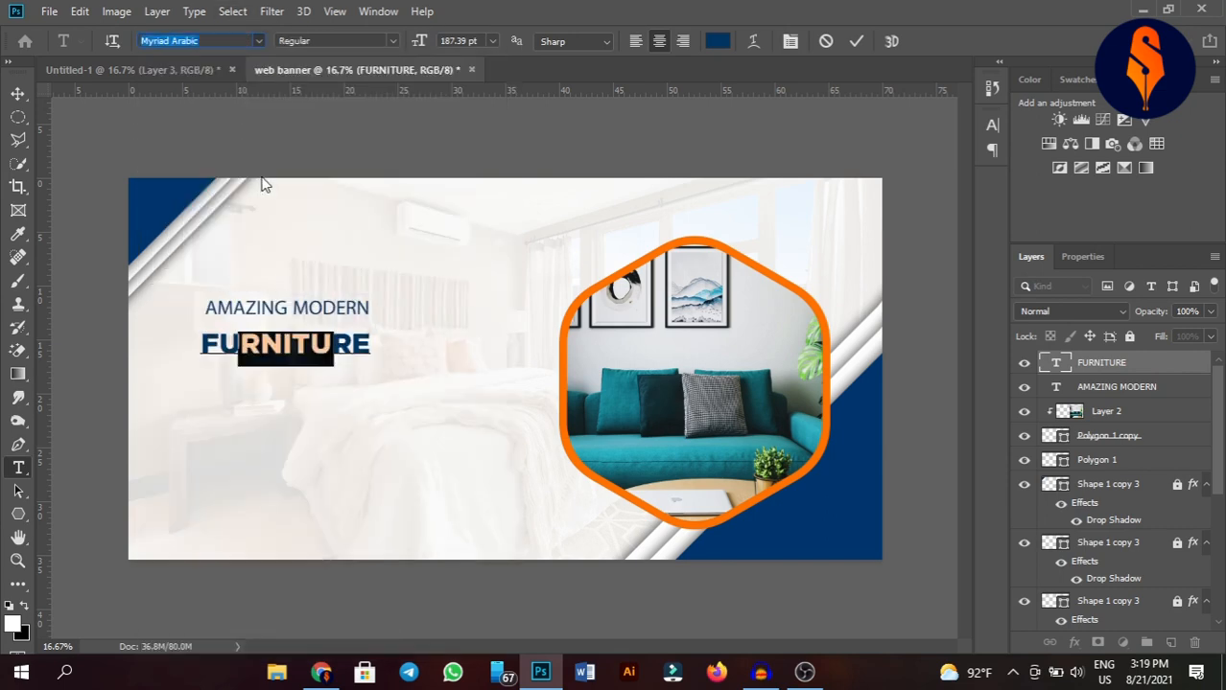
click(856, 41)
key(v)
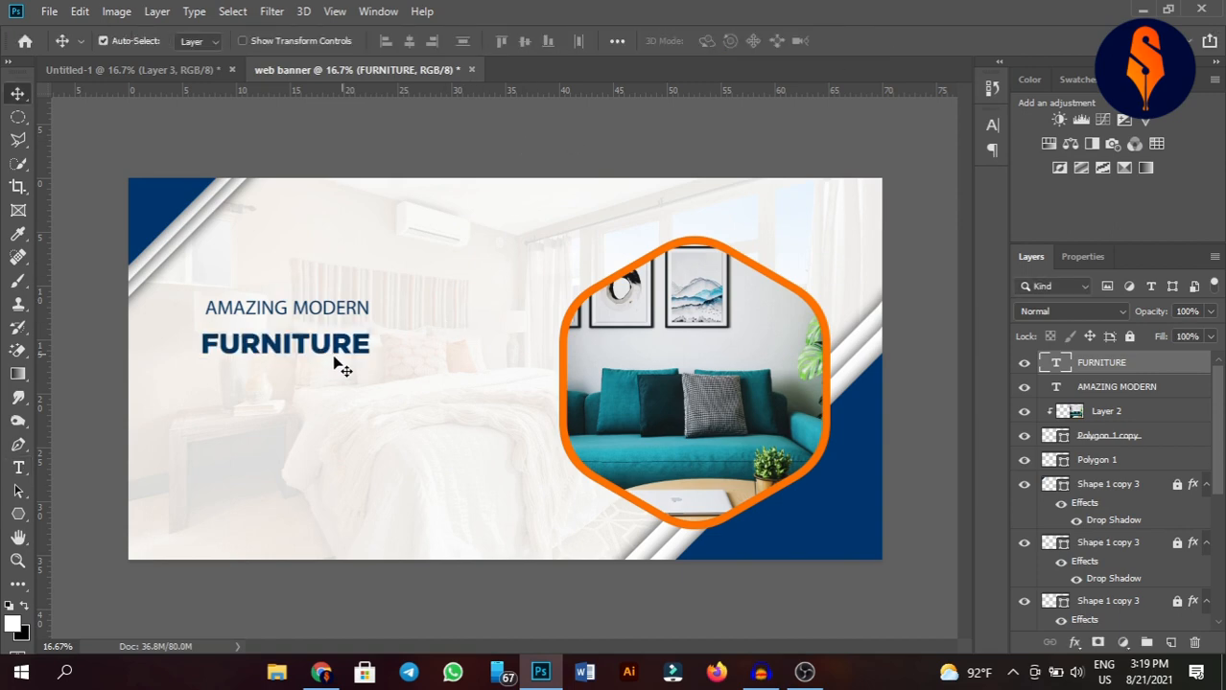
Scale the FURNITURE heading up to about 156%.
key(ctrl+t)
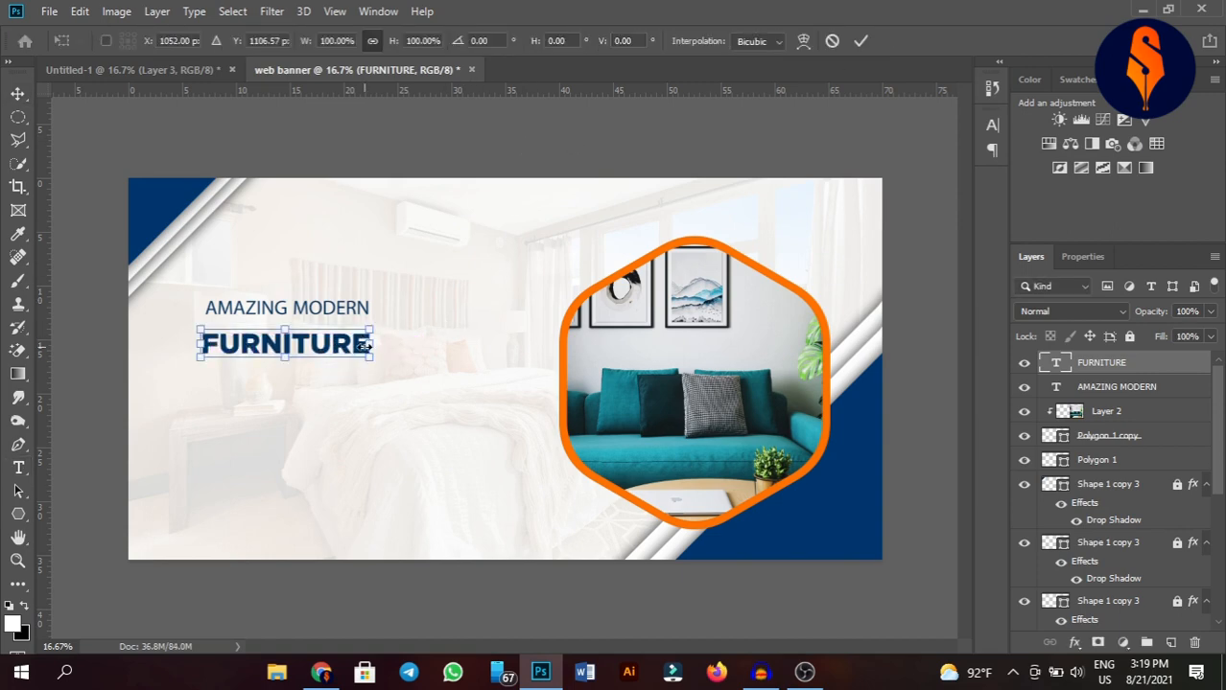
drag(405, 351, 465, 366)
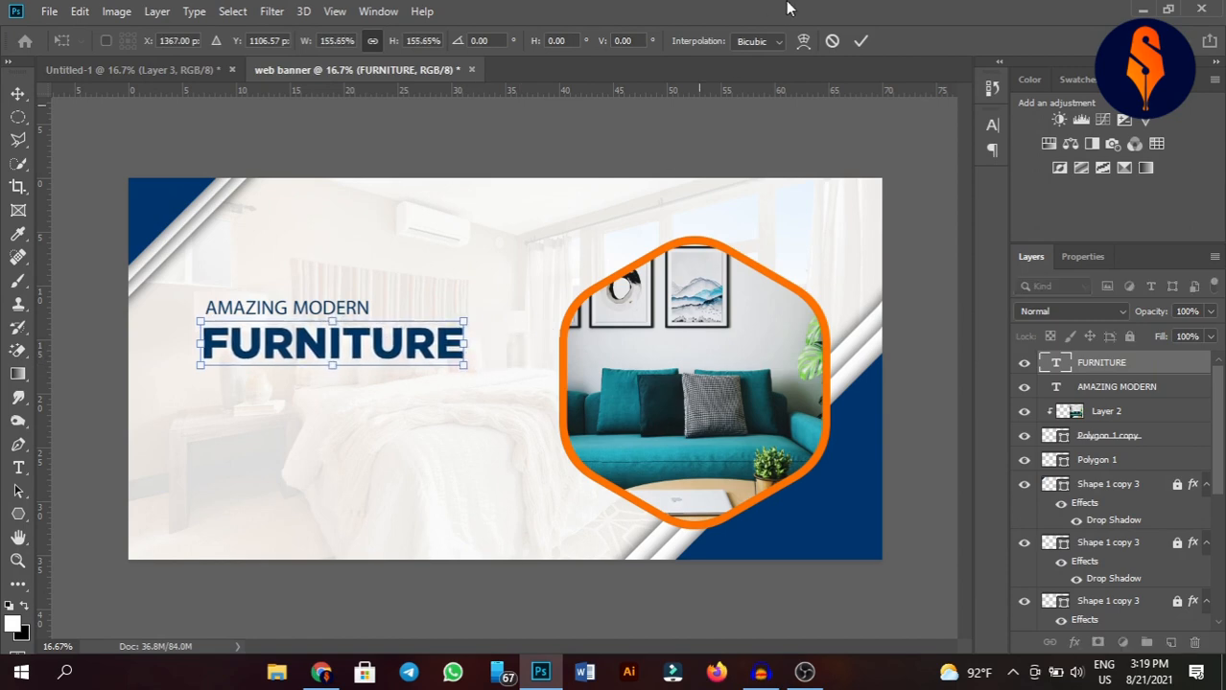
click(860, 41)
Nudge AMAZING MODERN down toward FURNITURE and scale it to about 120%.
key(v)
drag(304, 312, 304, 319)
key(ctrl)
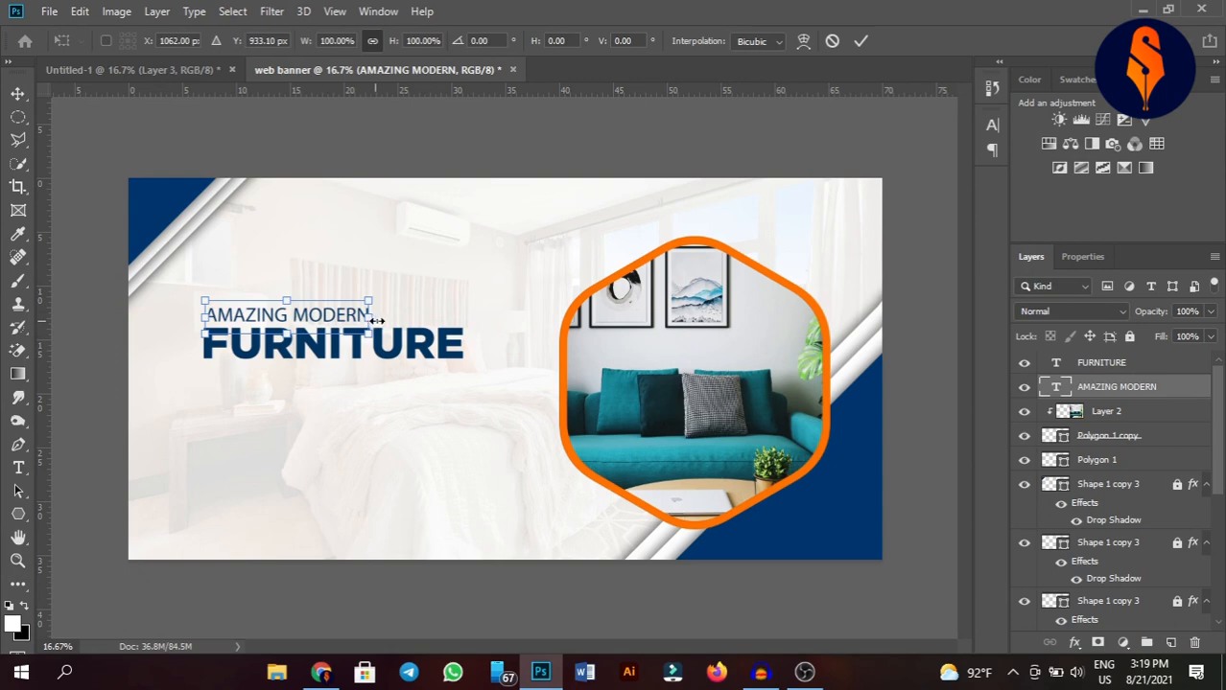
drag(377, 321, 407, 324)
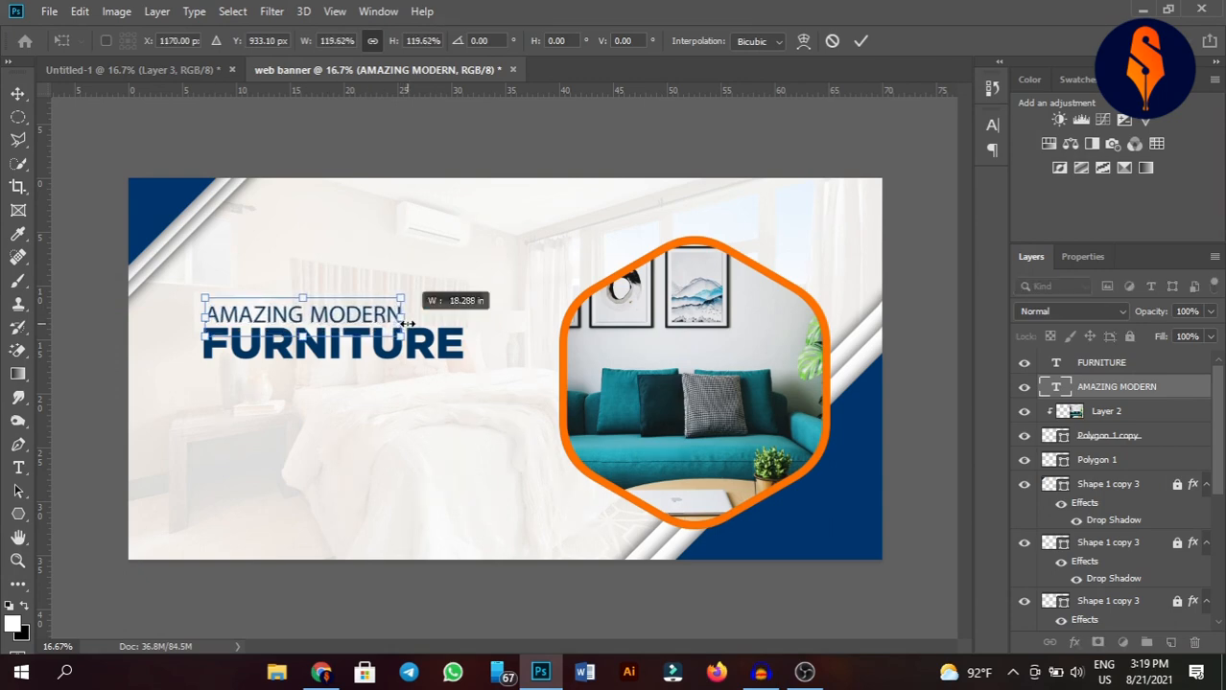
click(860, 40)
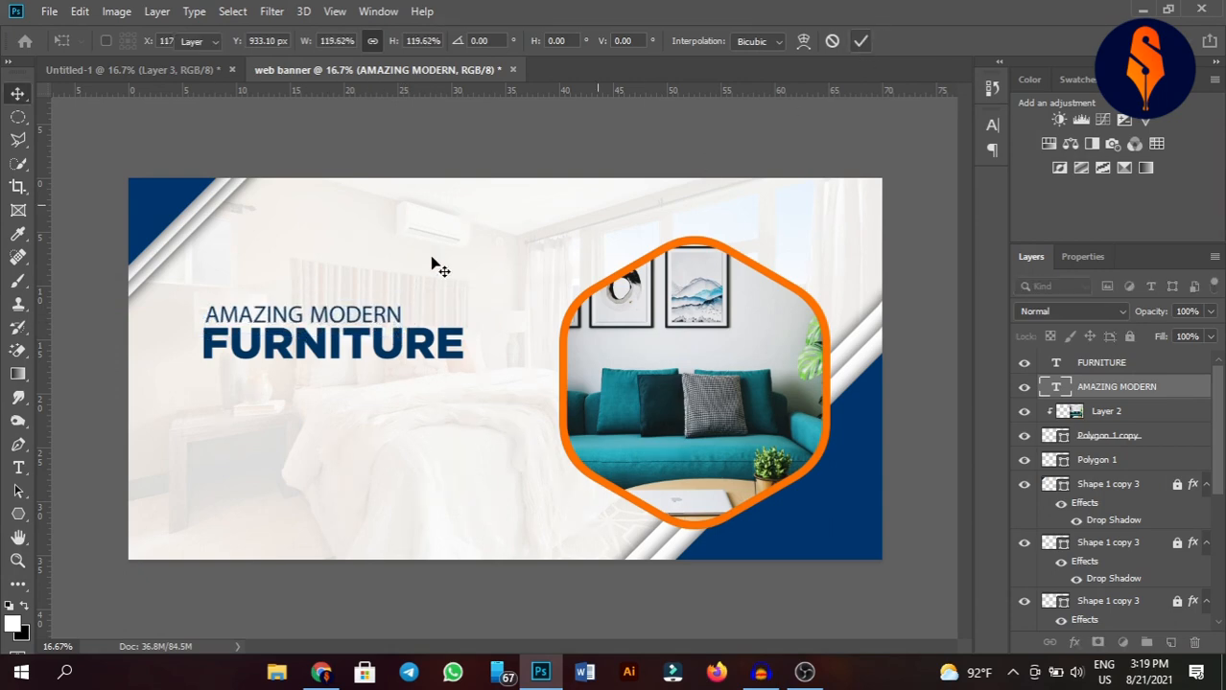
Recolor the AMAZING MODERN text orange, sampling #ff7200 from the hexagon frame.
key(t)
click(355, 316)
key(ctrl+a)
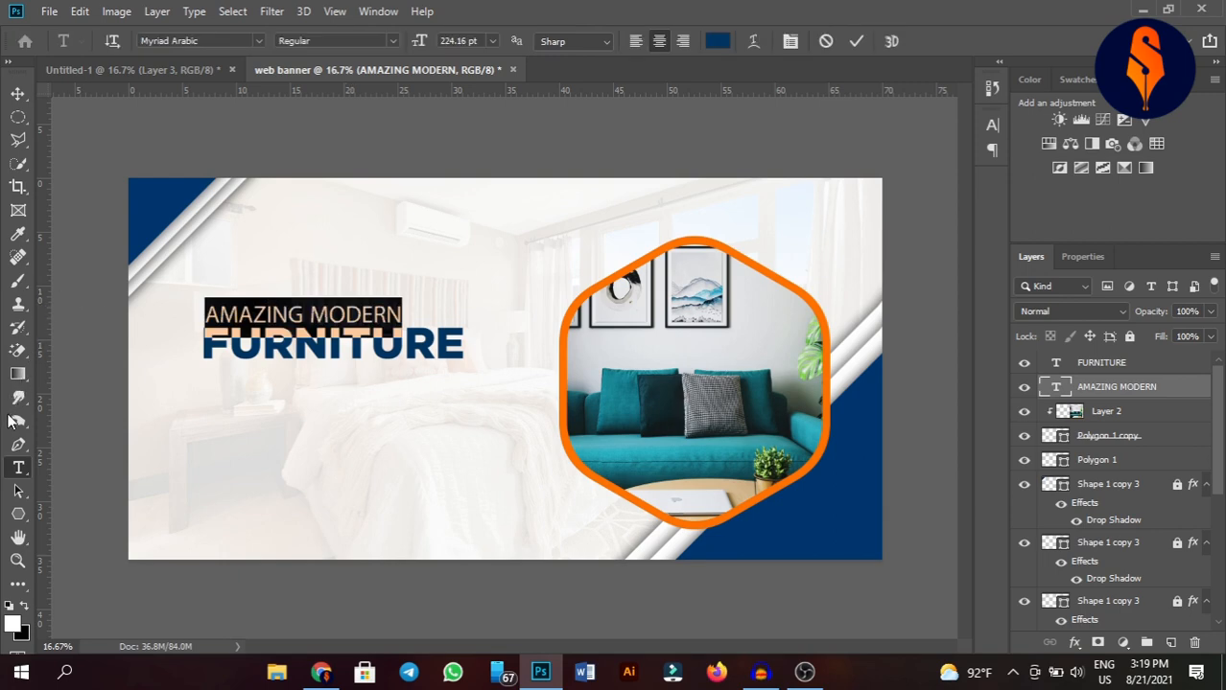
click(719, 41)
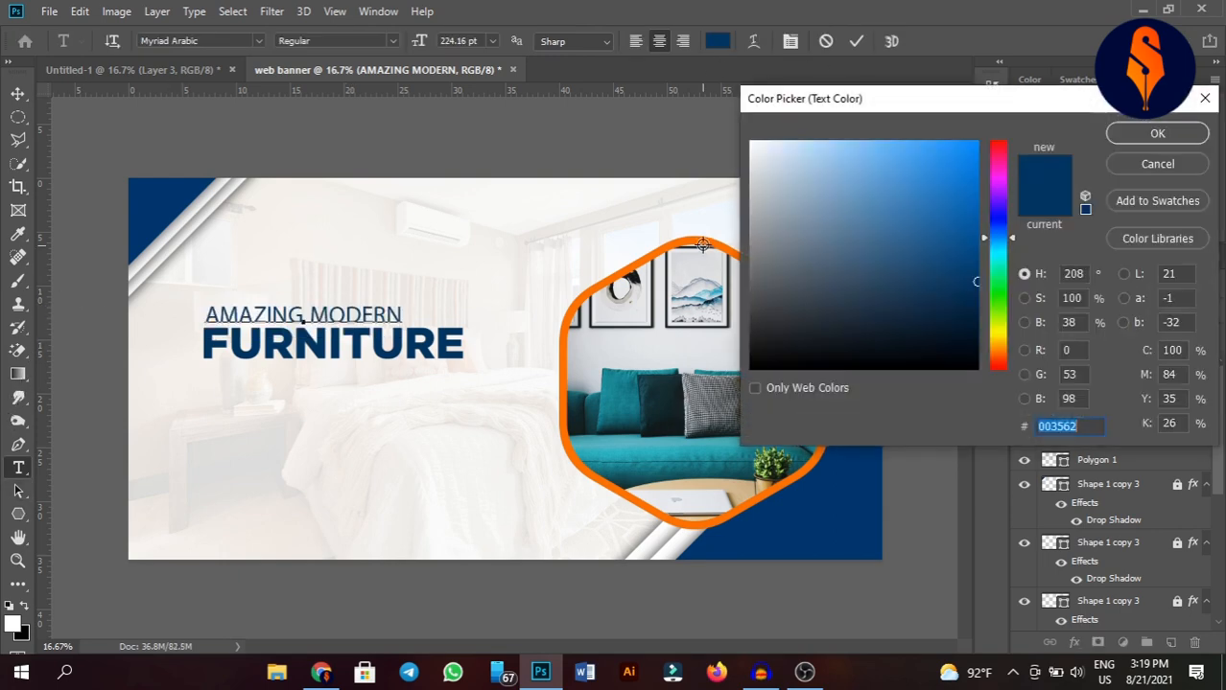
click(703, 246)
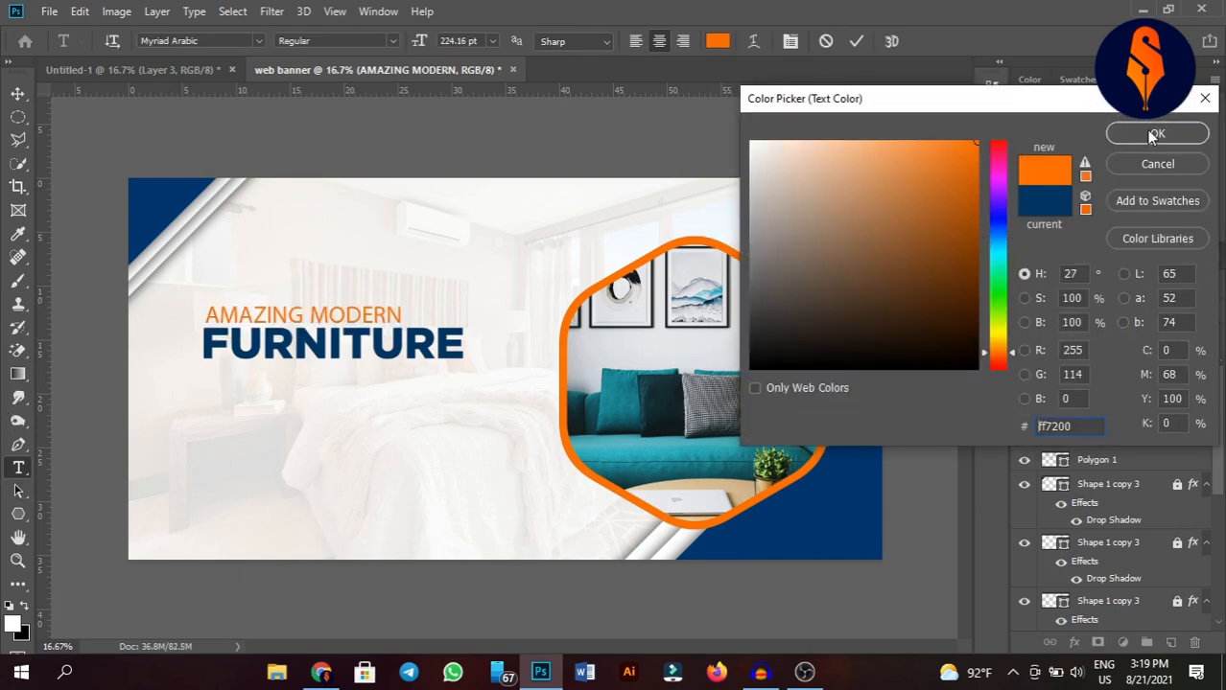
click(1156, 134)
key(ctrl+Return)
key(v)
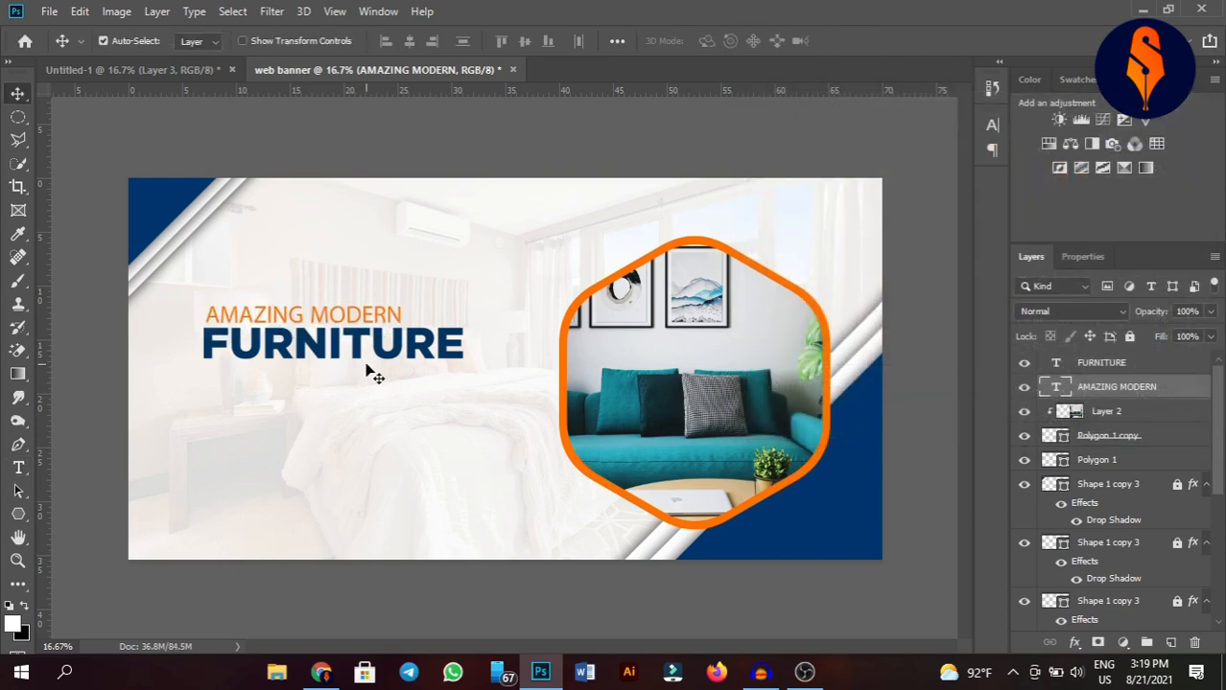
Create a paragraph text box below FURNITURE filled with placeholder Lorem ipsum text.
click(17, 468)
drag(205, 367, 459, 435)
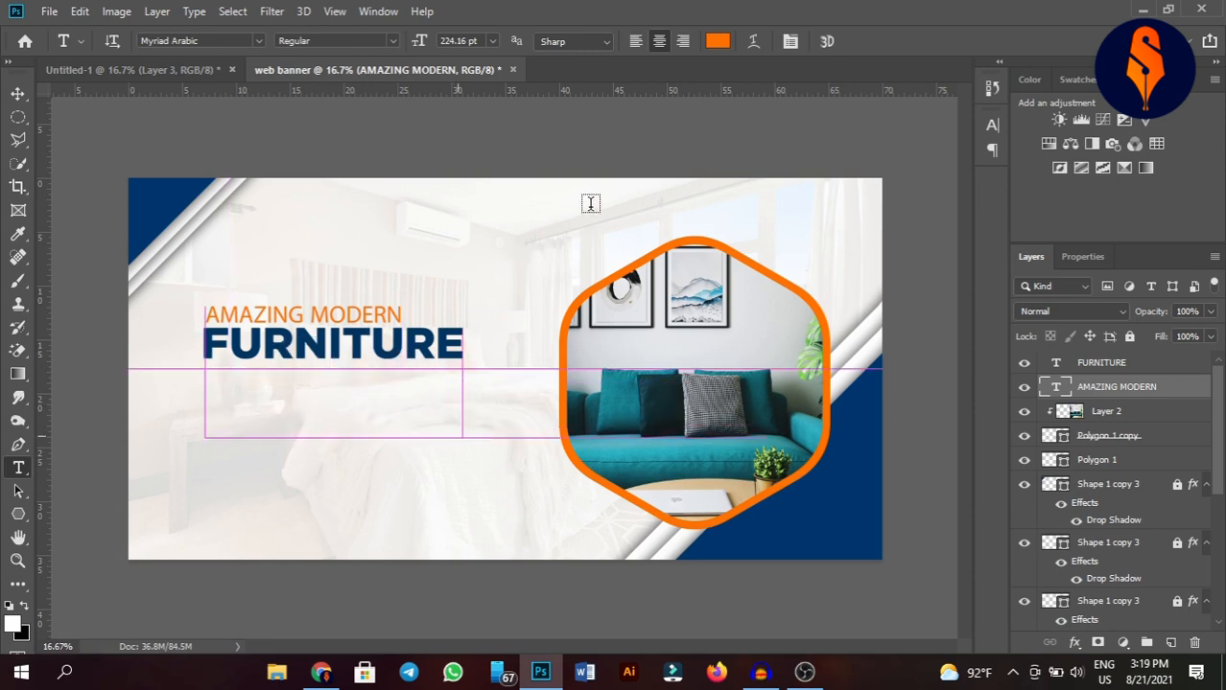
click(428, 372)
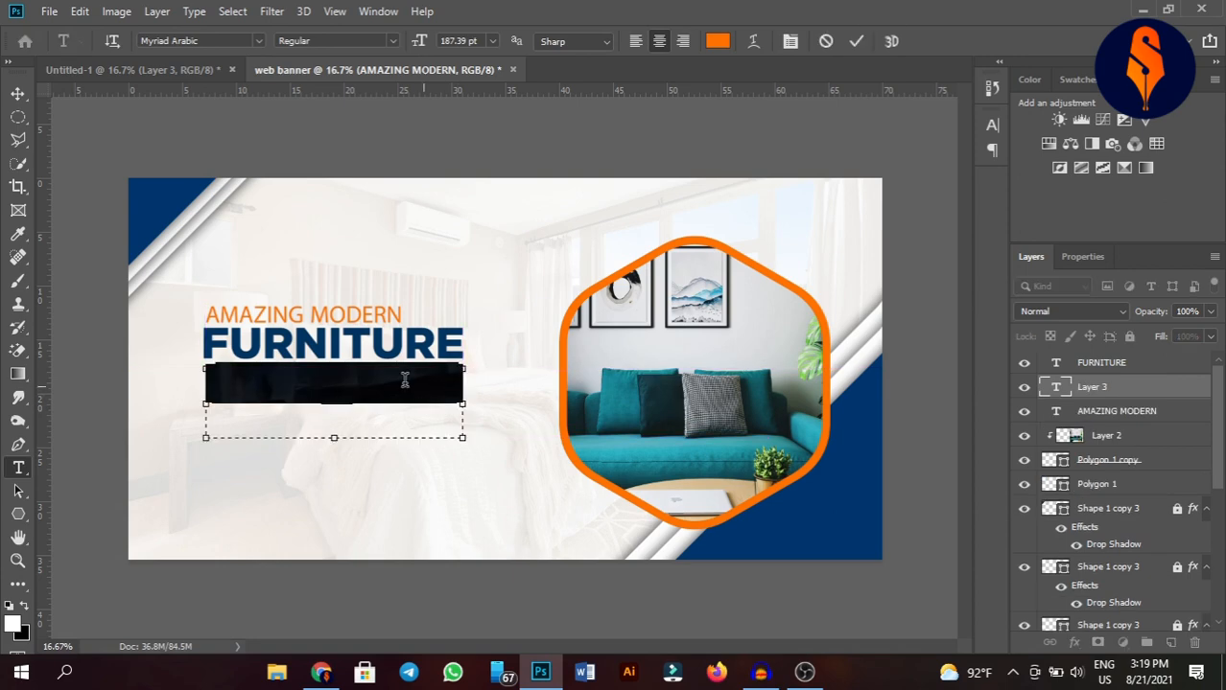
Reduce the paragraph text to 111.39 pt with 82.01 pt leading.
click(796, 41)
drag(895, 174, 977, 182)
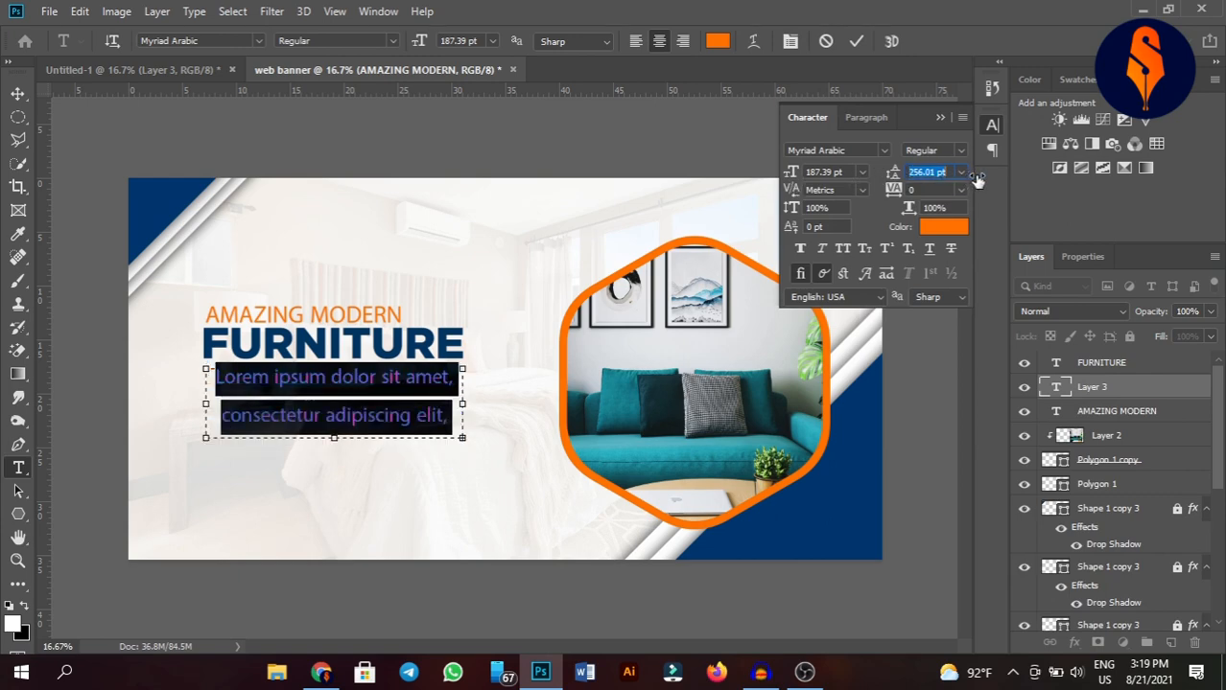
drag(796, 178, 728, 176)
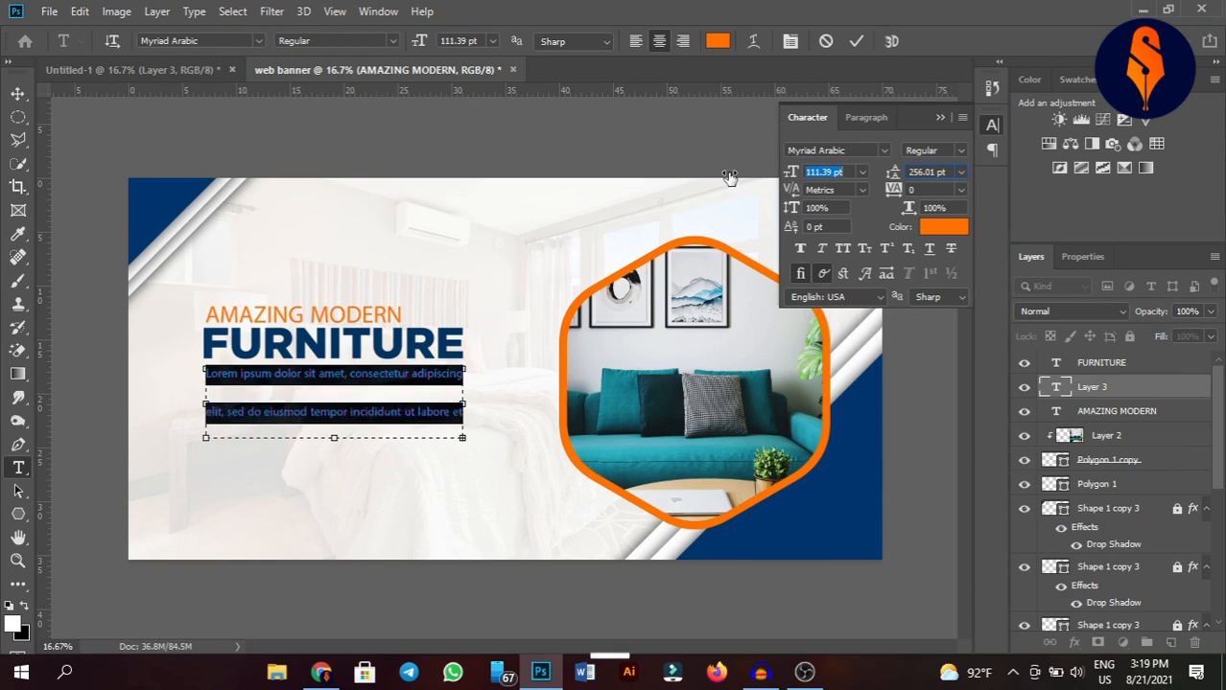
click(894, 173)
drag(894, 173, 736, 184)
Left-align the paragraph and set it to 105.39 pt with 77.01 pt leading.
click(868, 117)
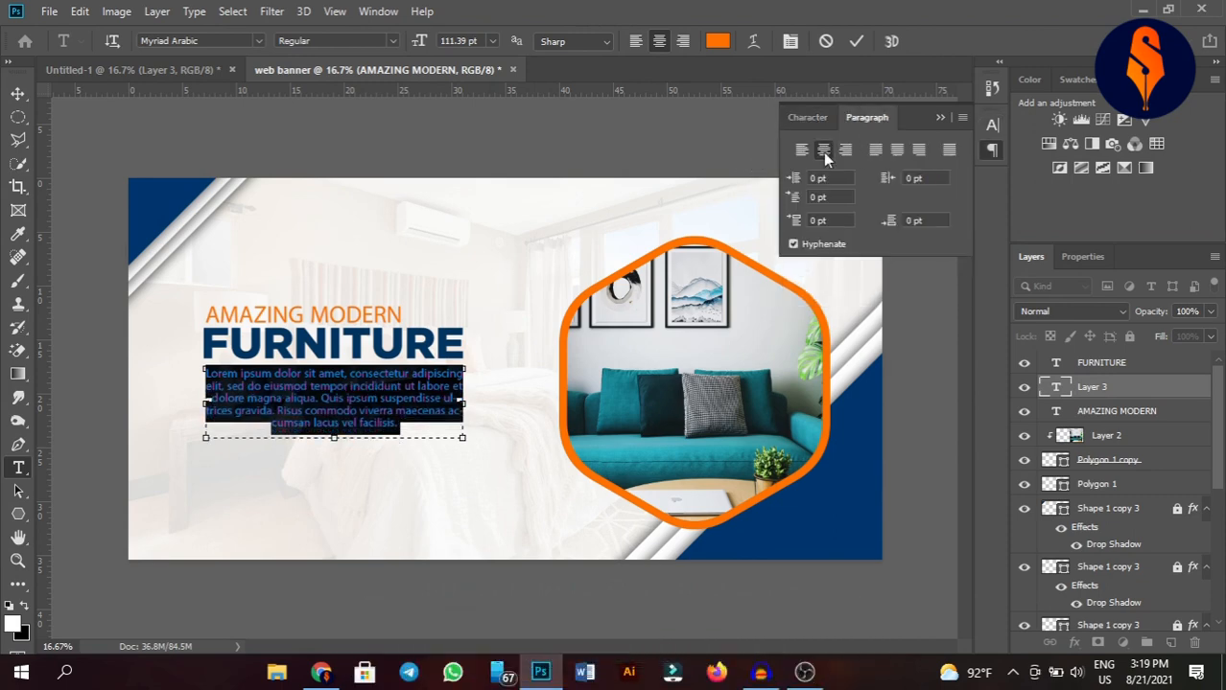
click(802, 149)
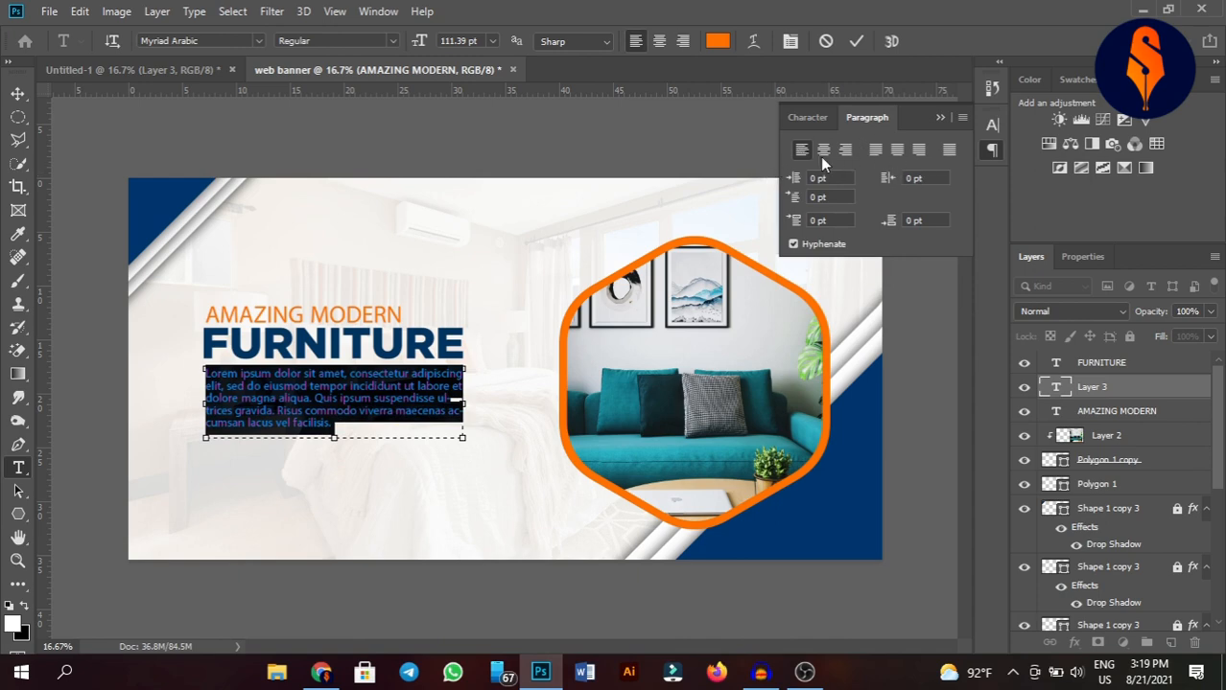
click(807, 117)
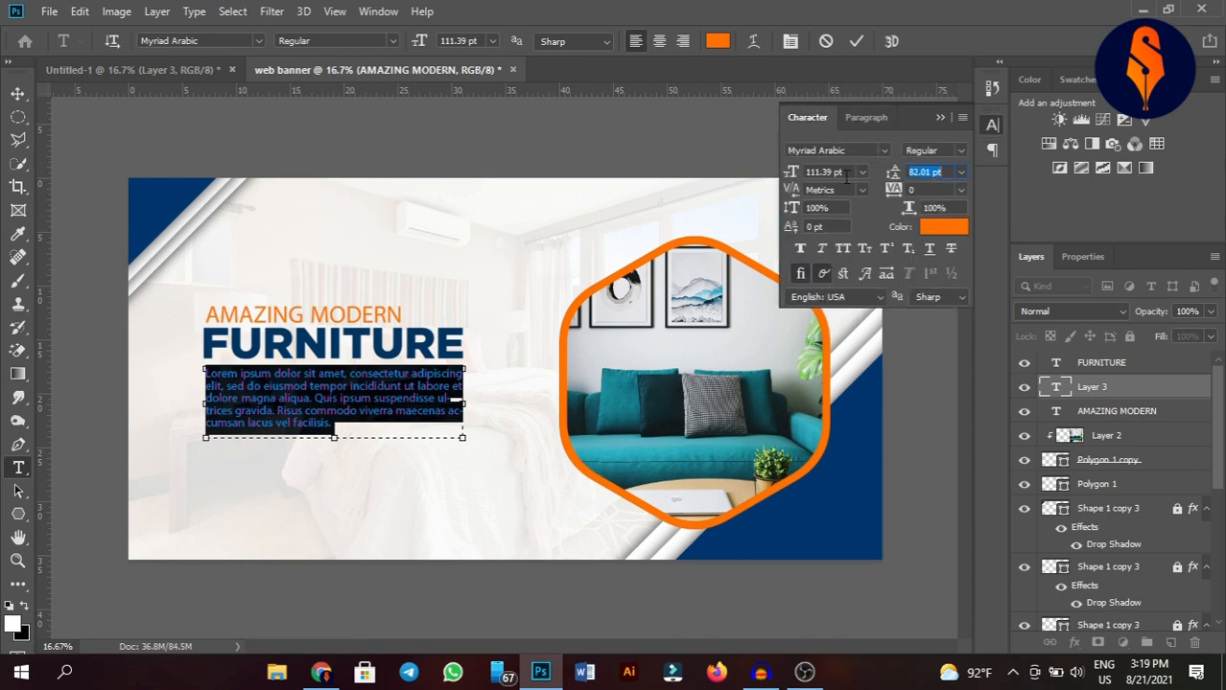
drag(794, 173, 790, 174)
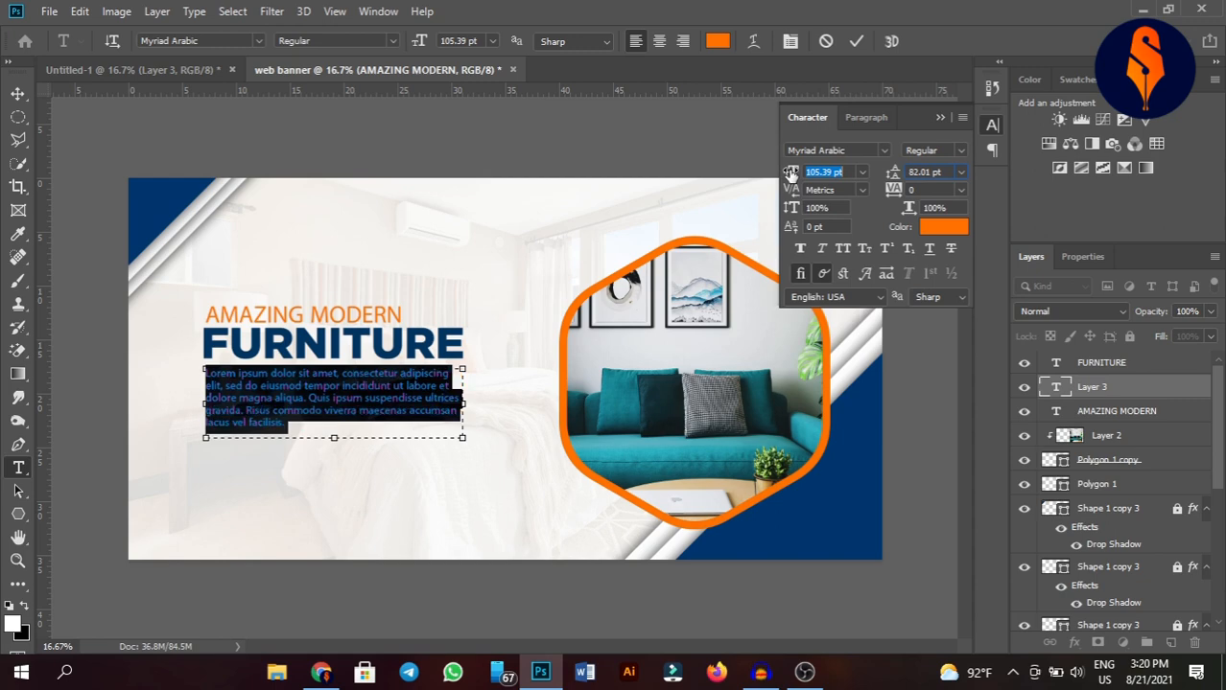
key(Tab)
drag(895, 173, 893, 172)
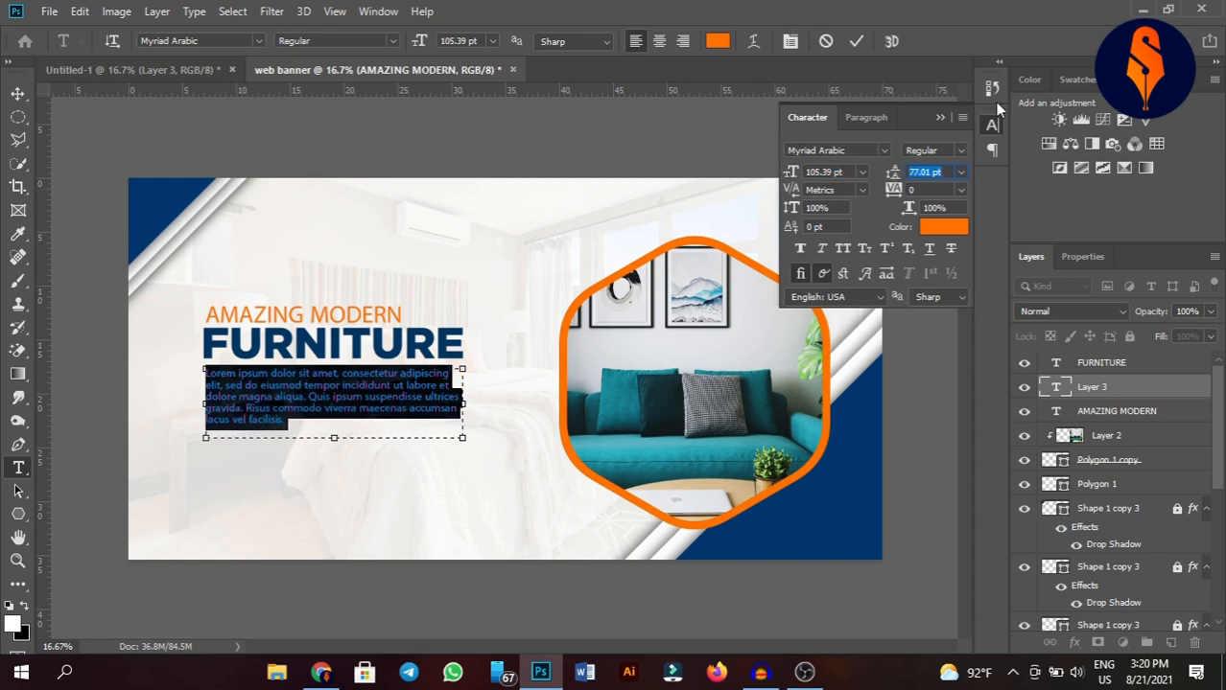
click(940, 117)
click(74, 345)
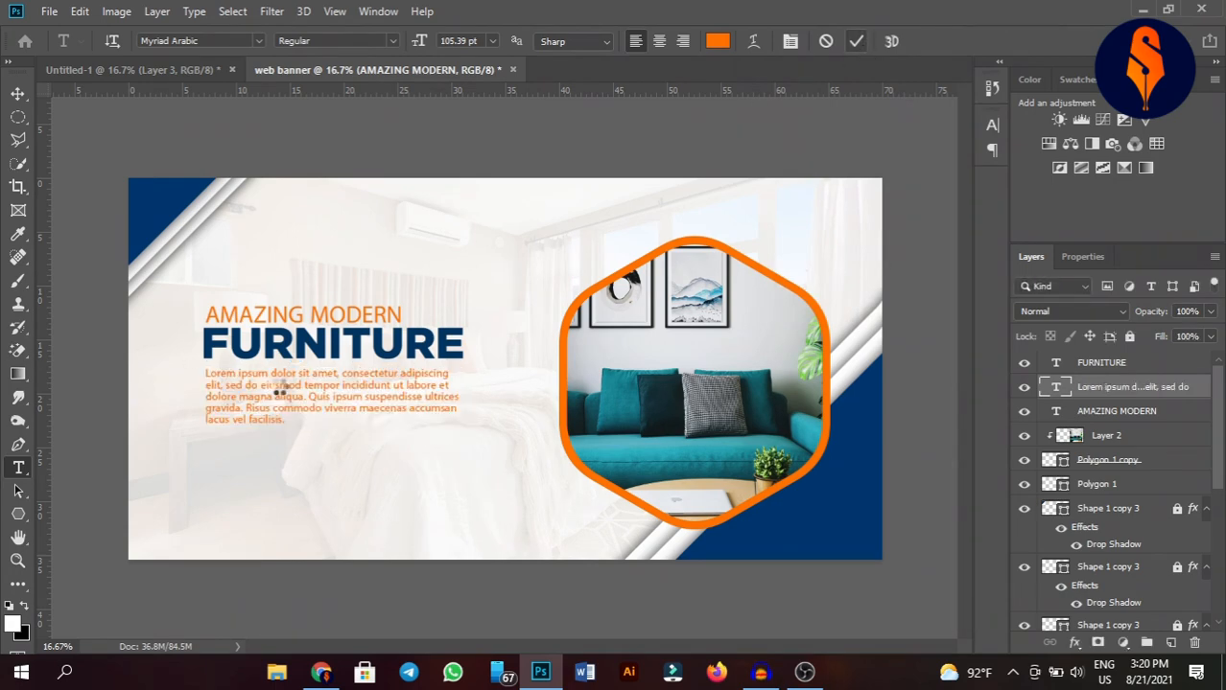
click(17, 93)
Draw a rounded rectangle button below the paragraph, about 600 × 144 px, with 72 px corner radius.
click(317, 142)
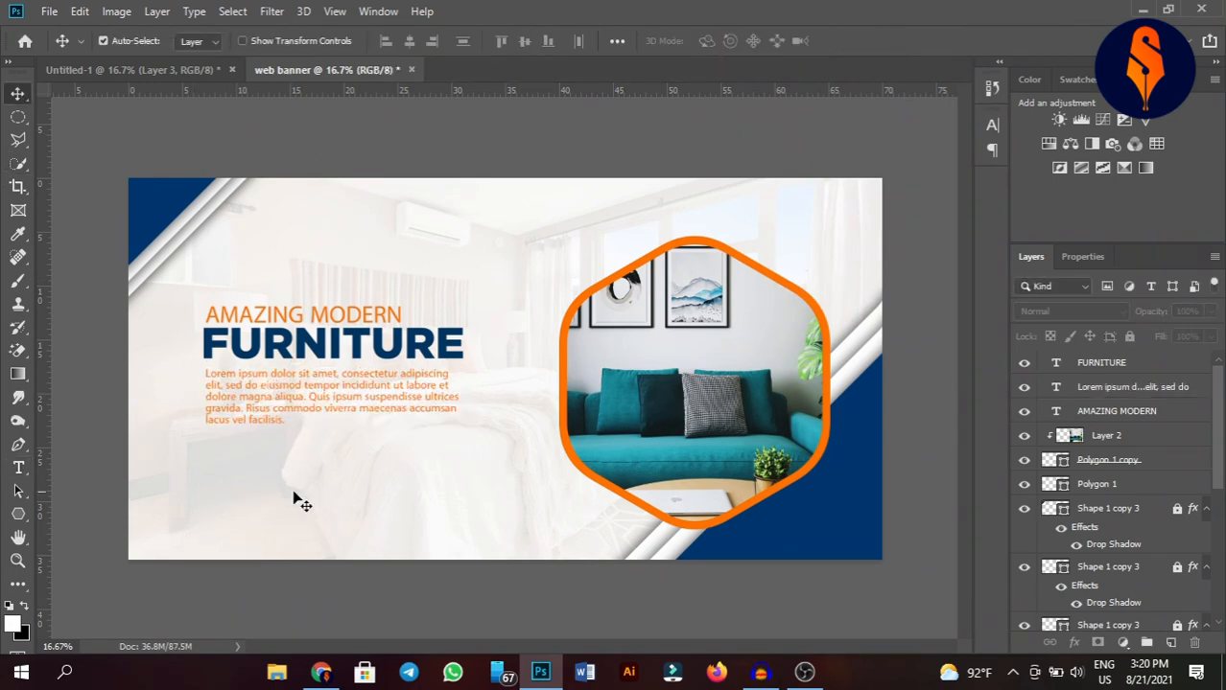
click(17, 515)
right_click(17, 517)
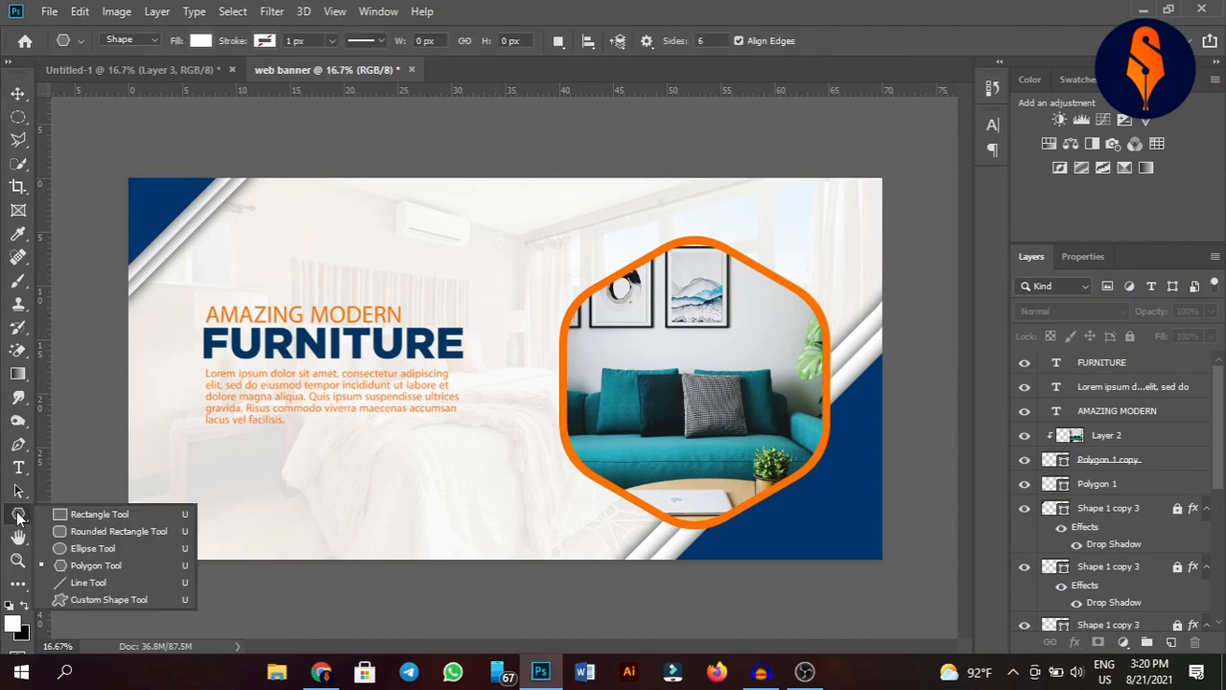
click(82, 529)
drag(201, 462, 290, 482)
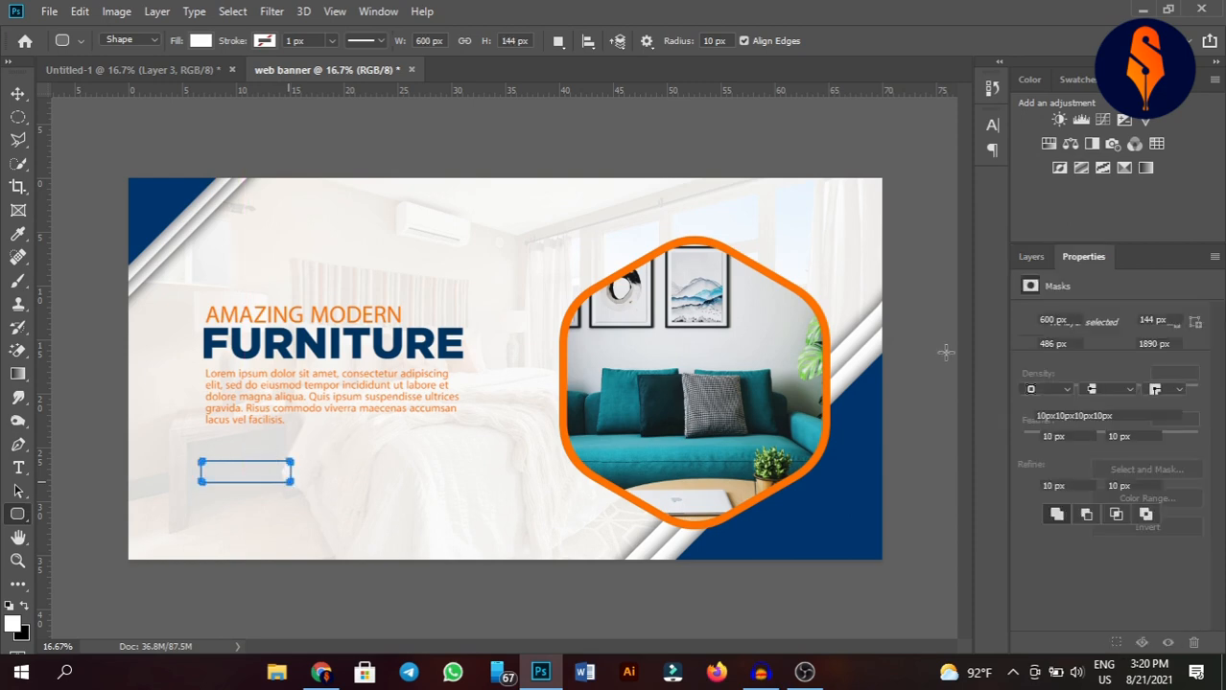
drag(1026, 439, 1204, 419)
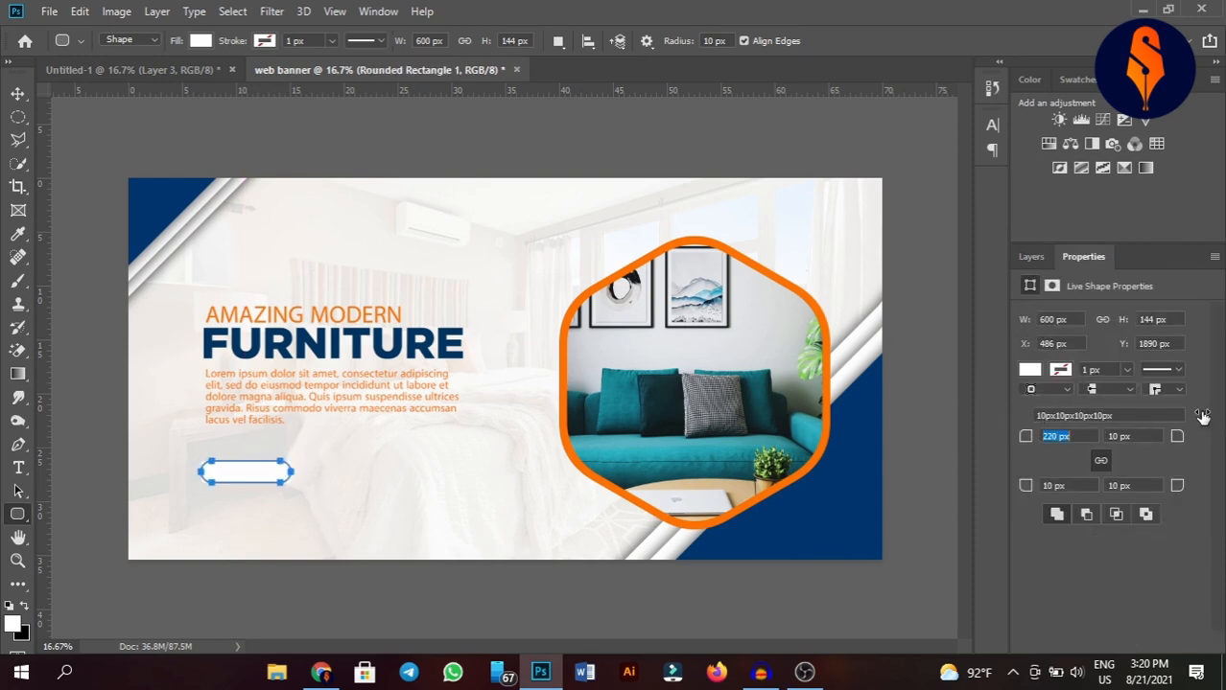
click(17, 93)
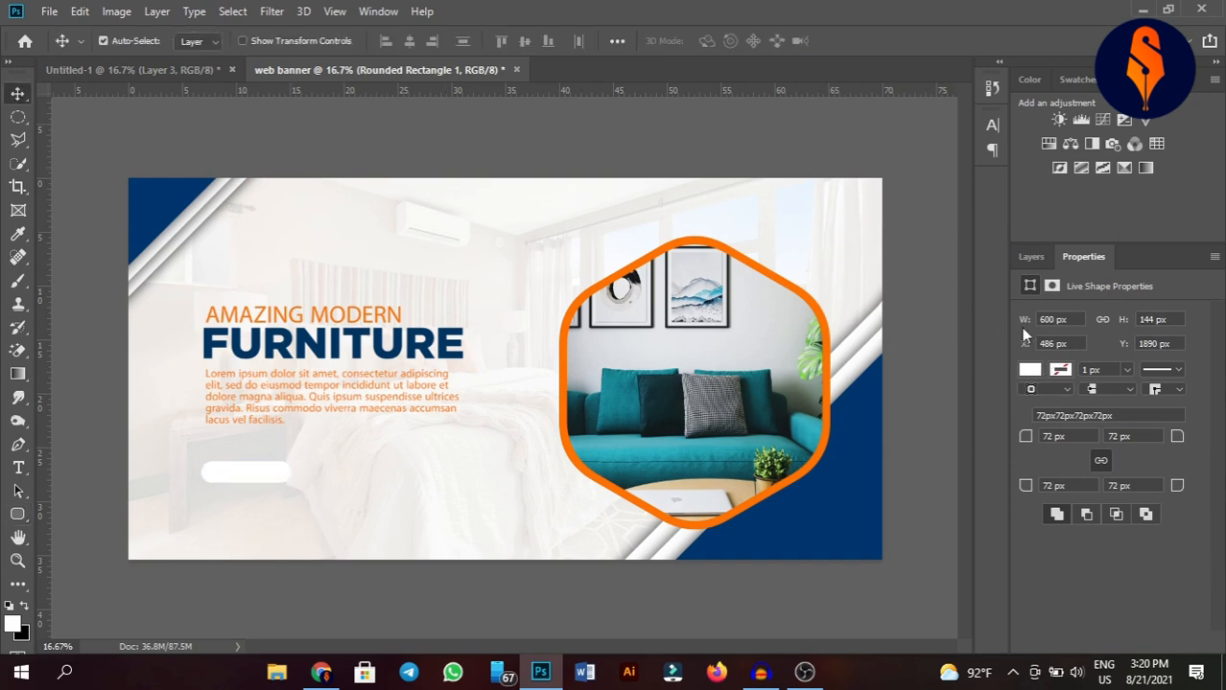
Fill the button shape orange, sampling the color from the hexagon frame.
click(1030, 256)
double_click(1052, 363)
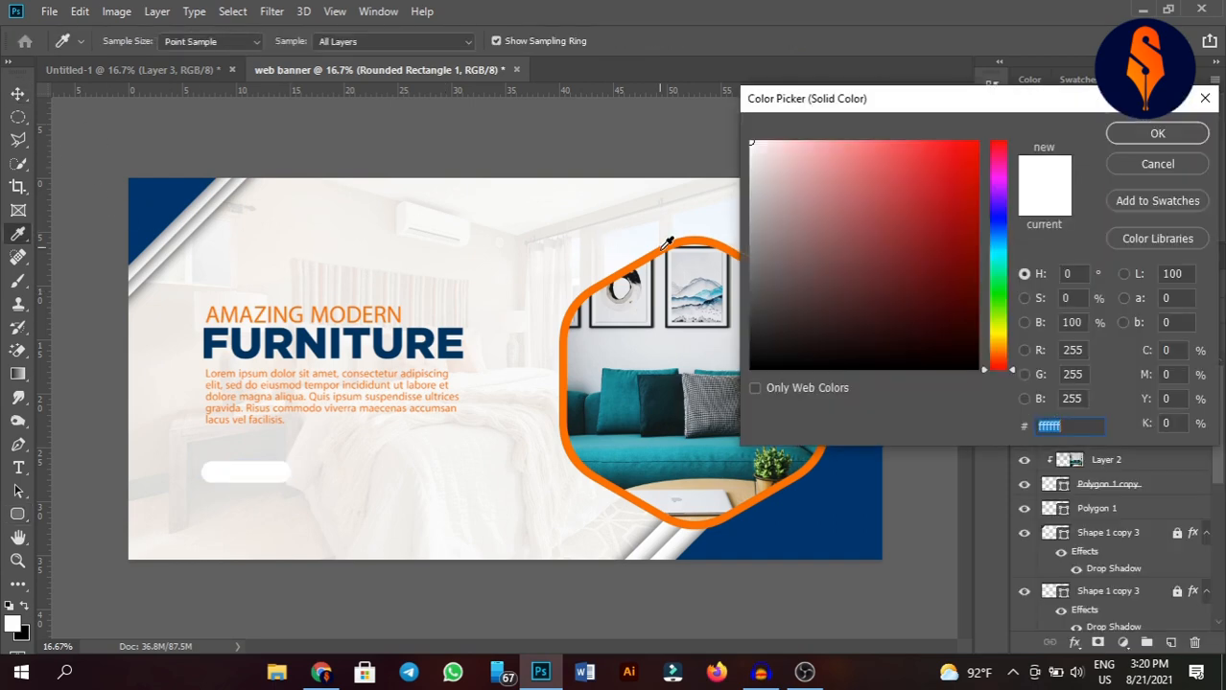
click(665, 245)
click(1150, 135)
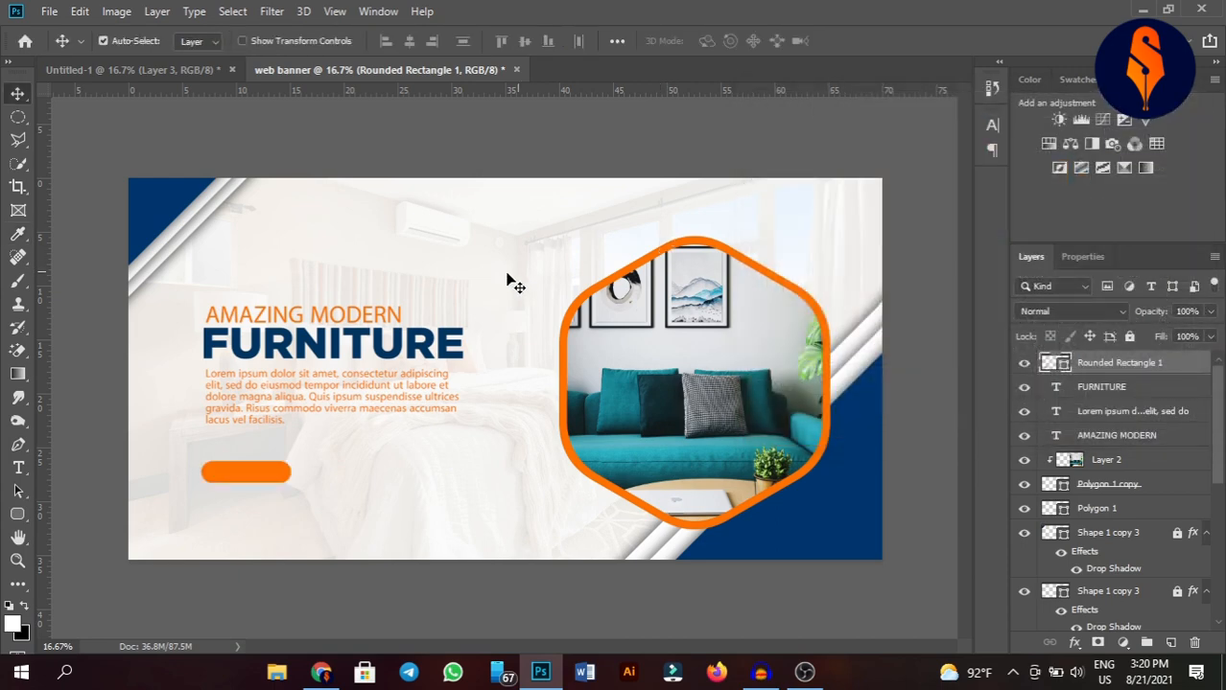
Duplicate the AMAZING MODERN text and place the copy onto the button.
click(486, 236)
click(369, 320)
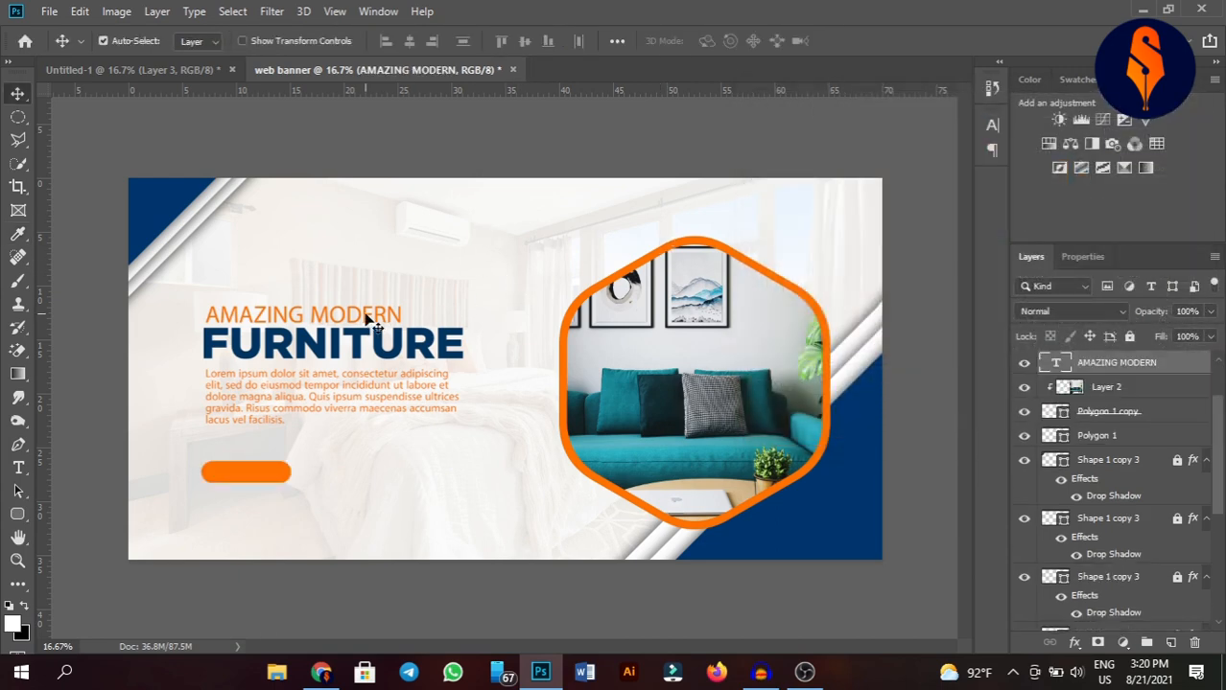
drag(367, 319, 395, 519)
Replace the copied text on the button with Read More.
double_click(389, 513)
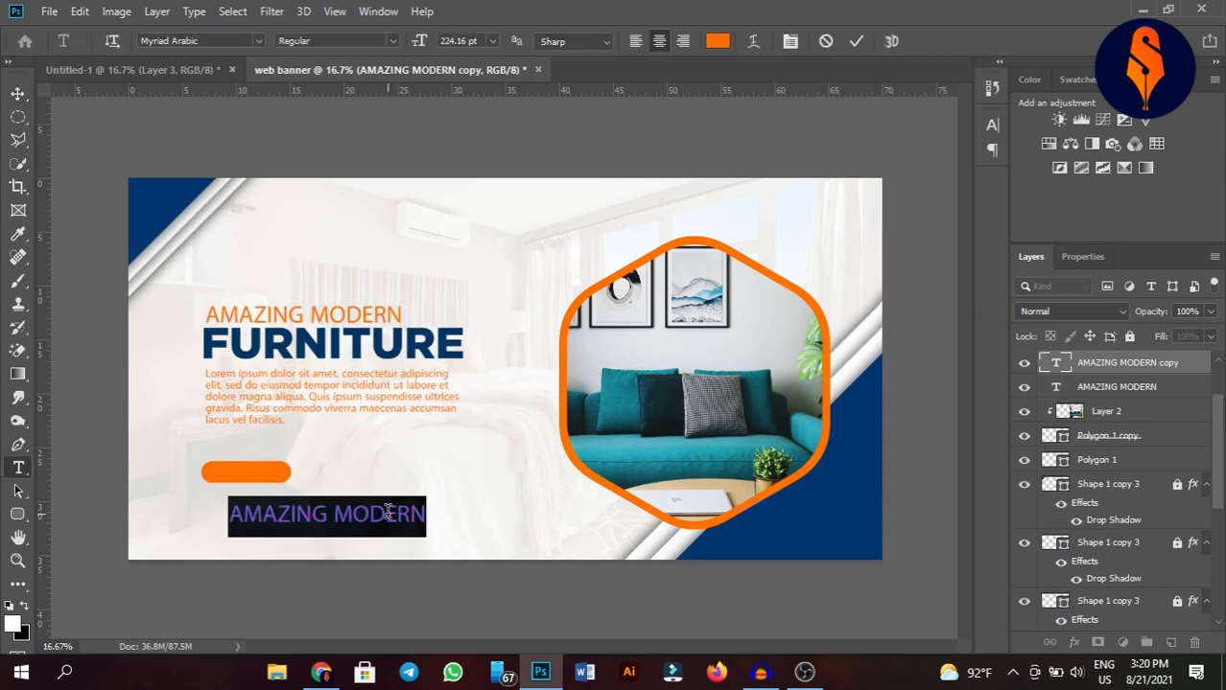
key(BackSpace)
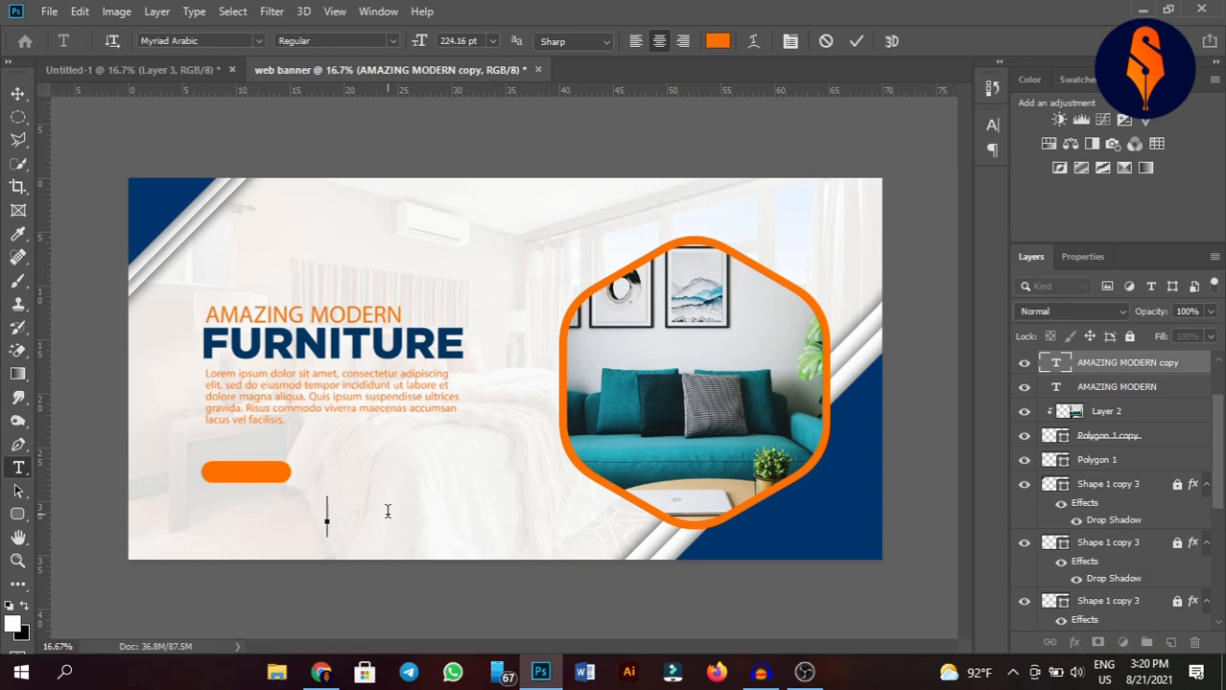
text(Read M)
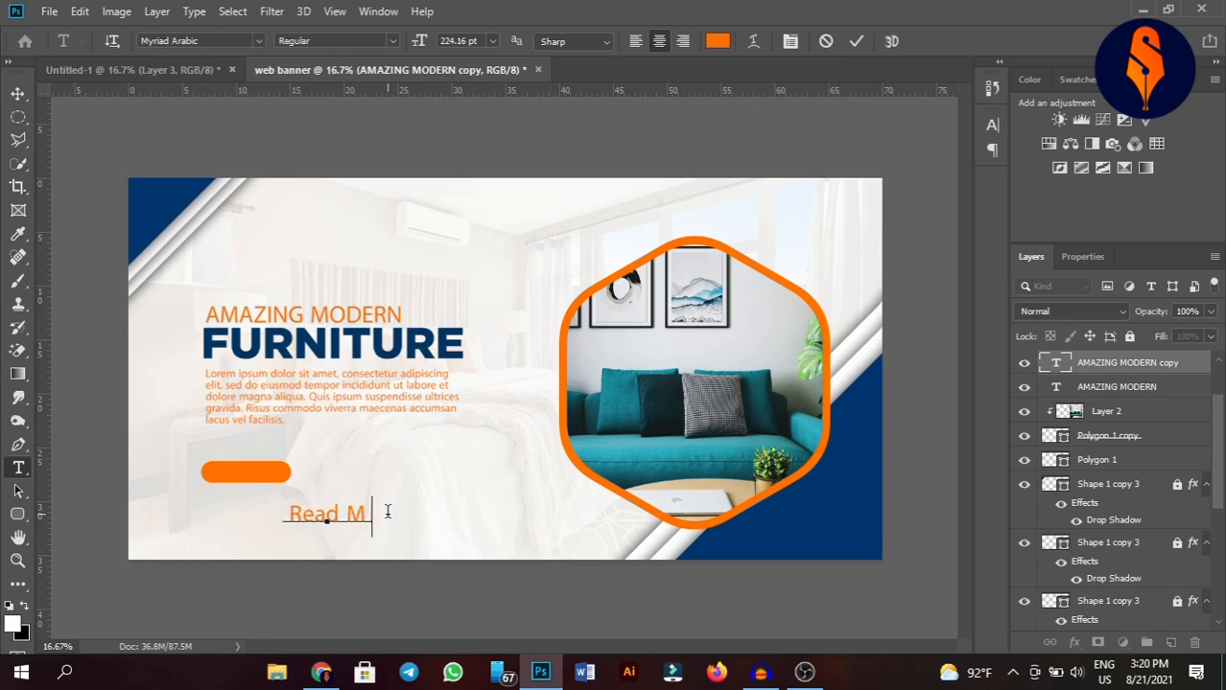
text(ore)
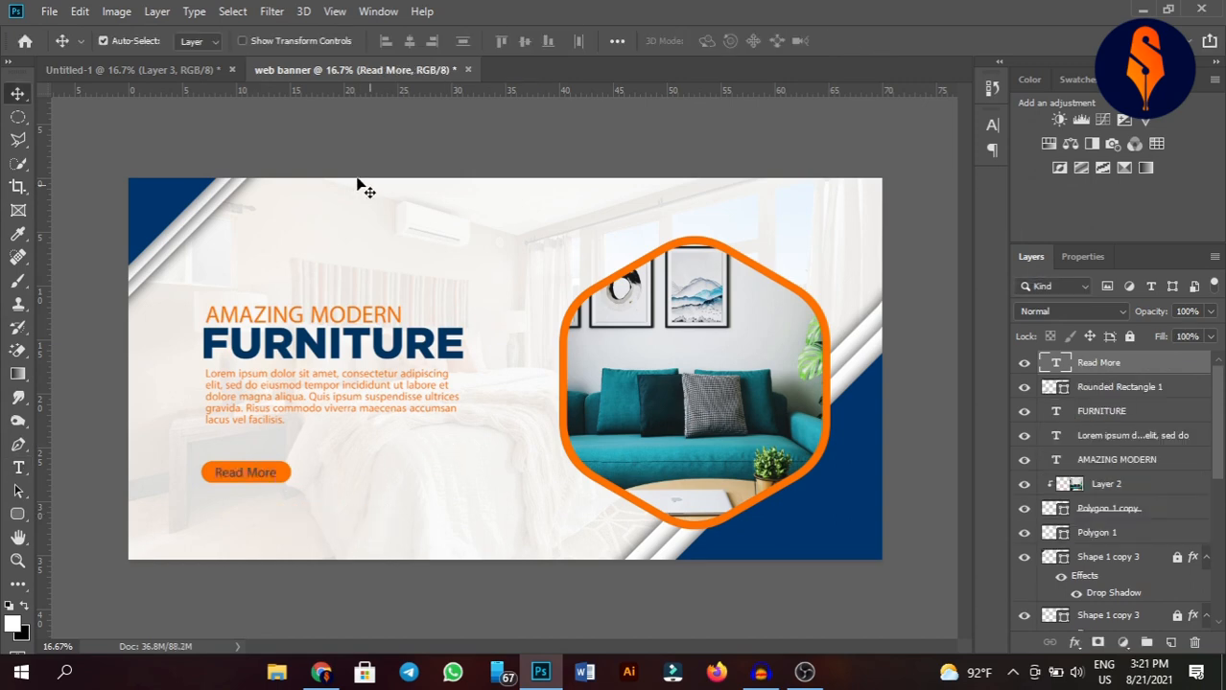
Examine the reference design's outline hexagons, then return to the web banner document.
click(200, 69)
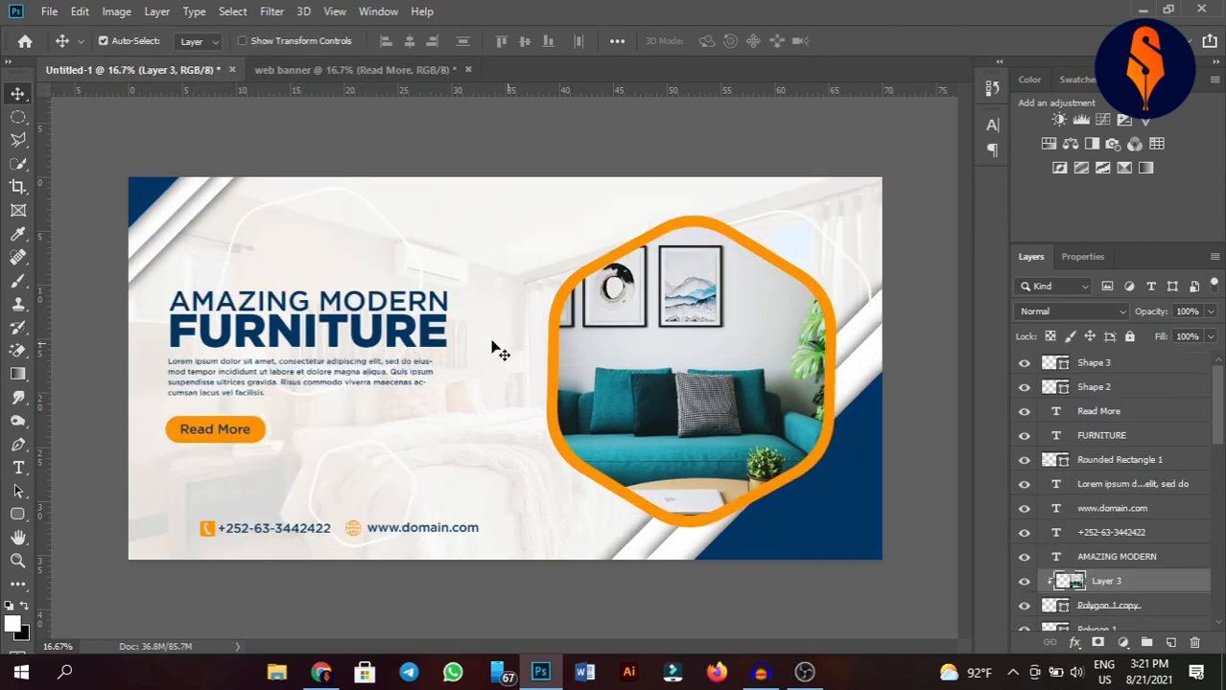
click(393, 232)
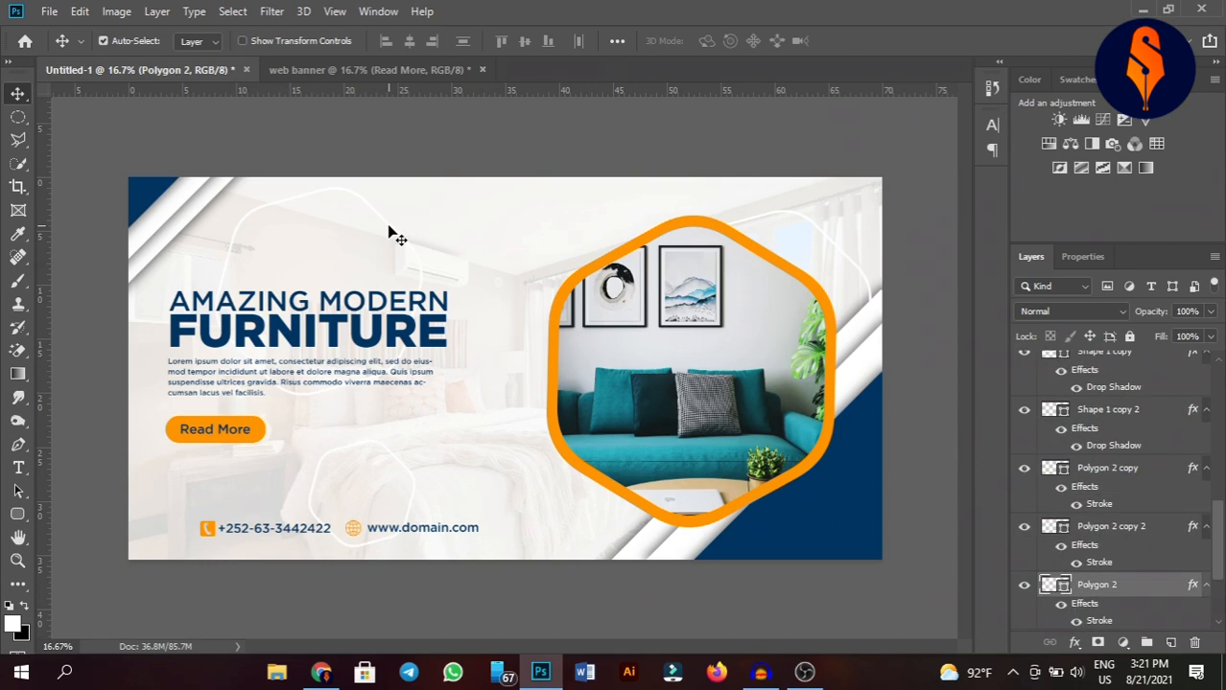
click(432, 134)
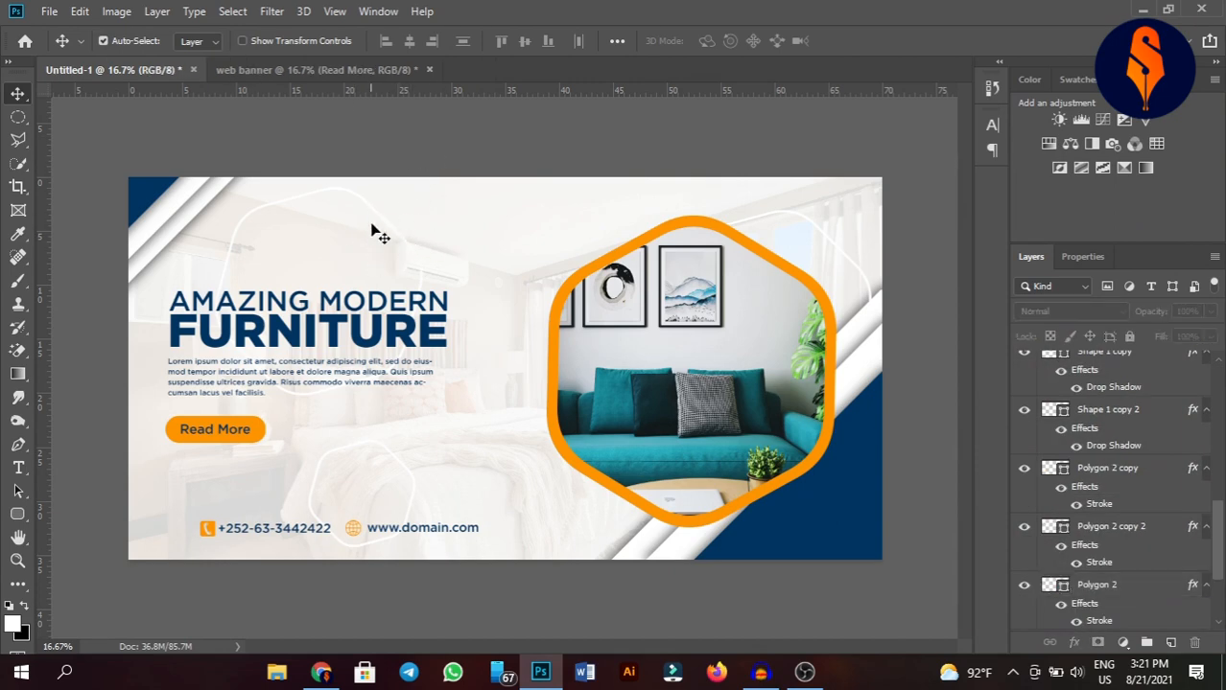
click(337, 69)
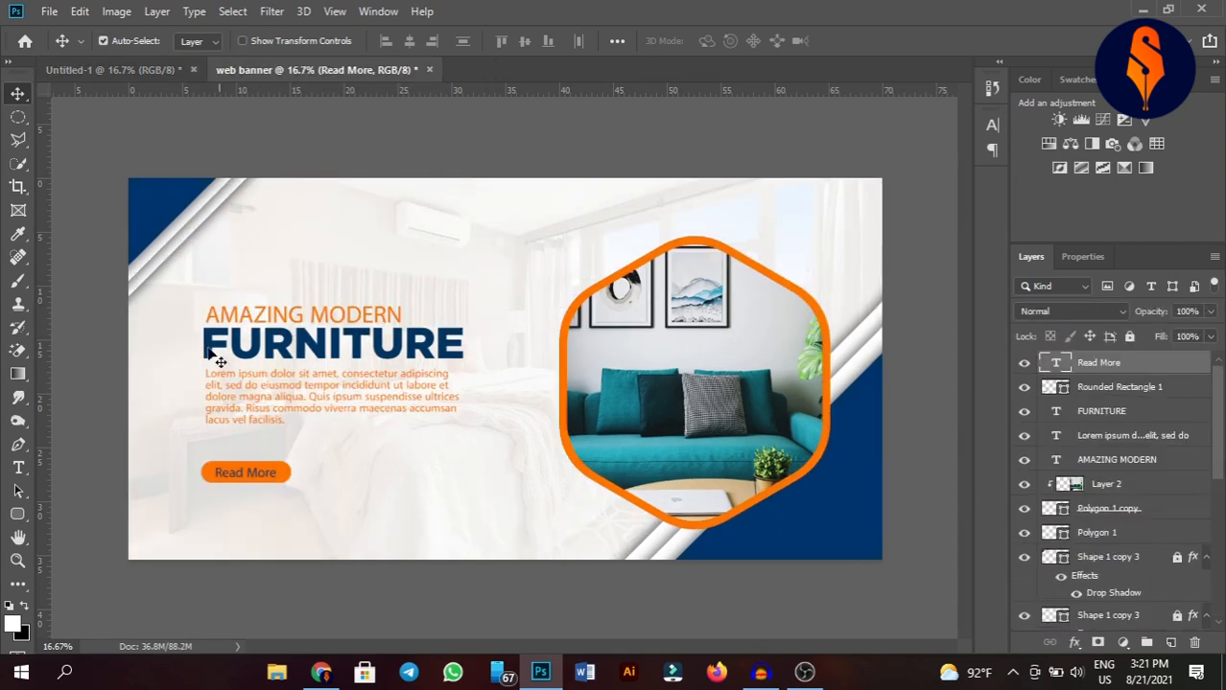
Draw a six-sided polygon about 1325 px wide above the headline and set its fill to none.
click(18, 516)
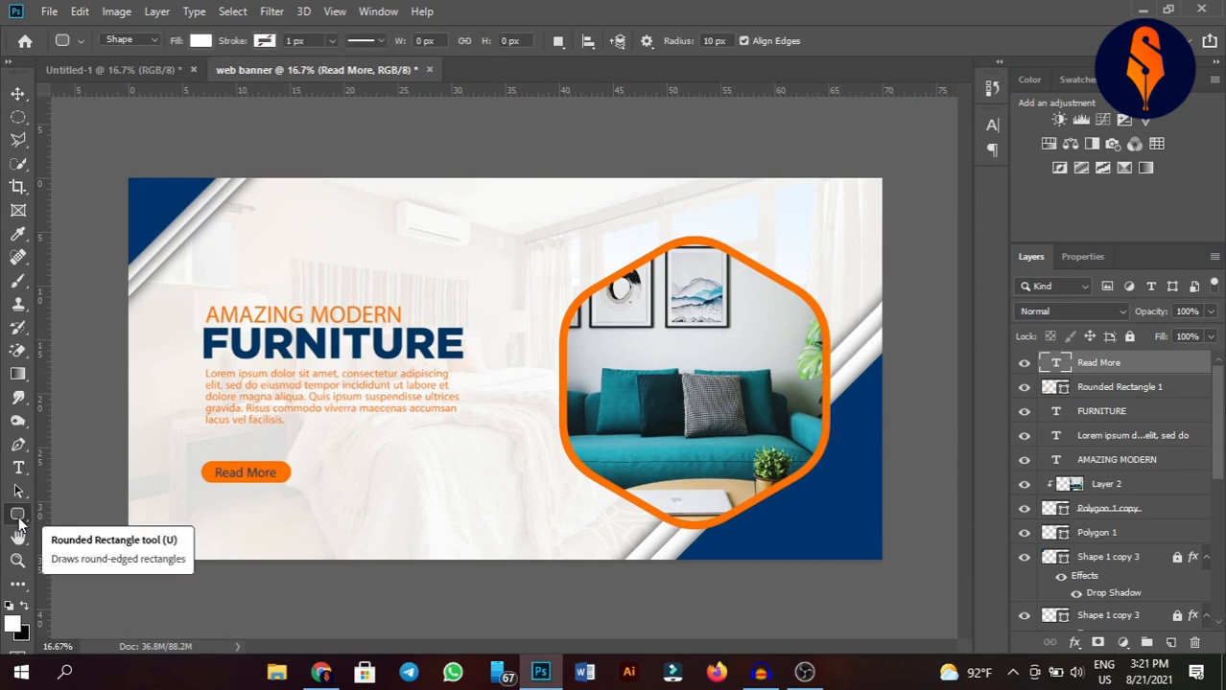
right_click(18, 516)
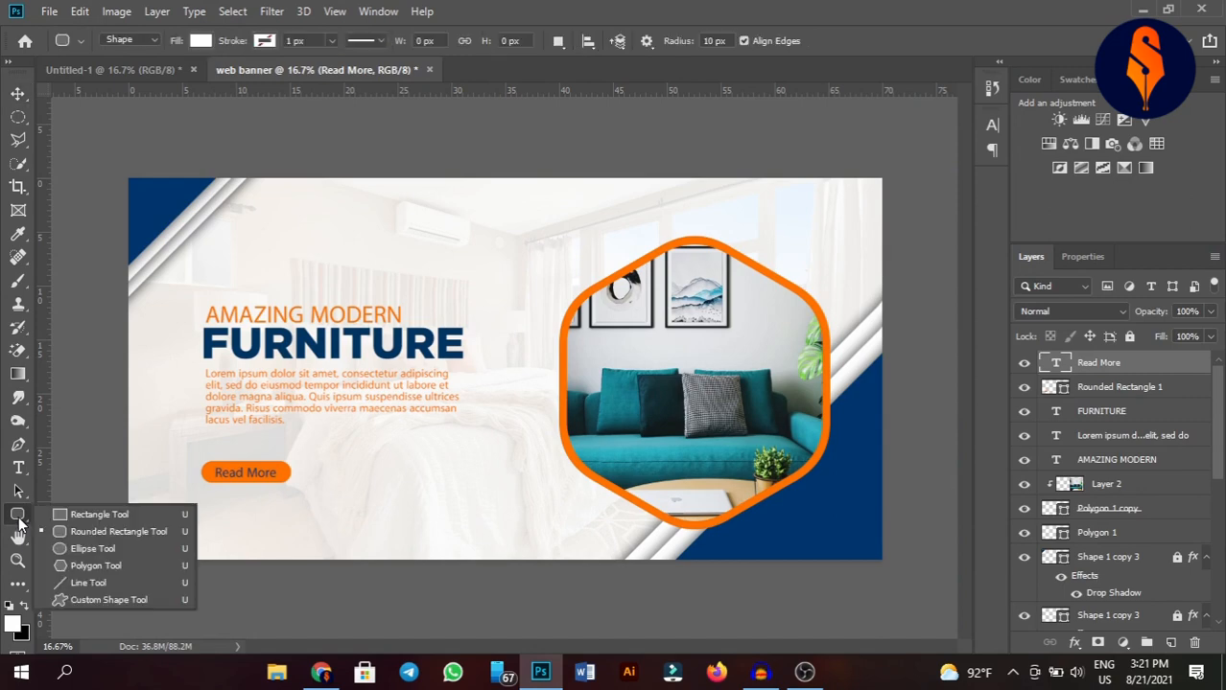
click(88, 566)
drag(361, 205, 443, 282)
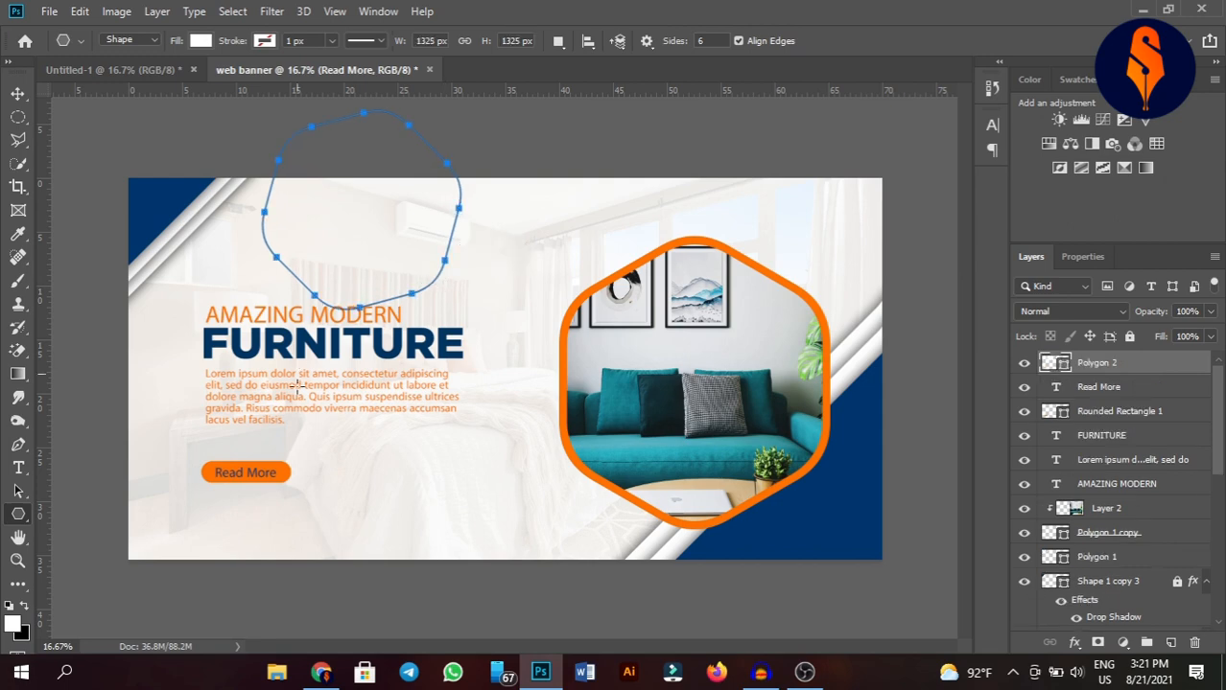
click(200, 41)
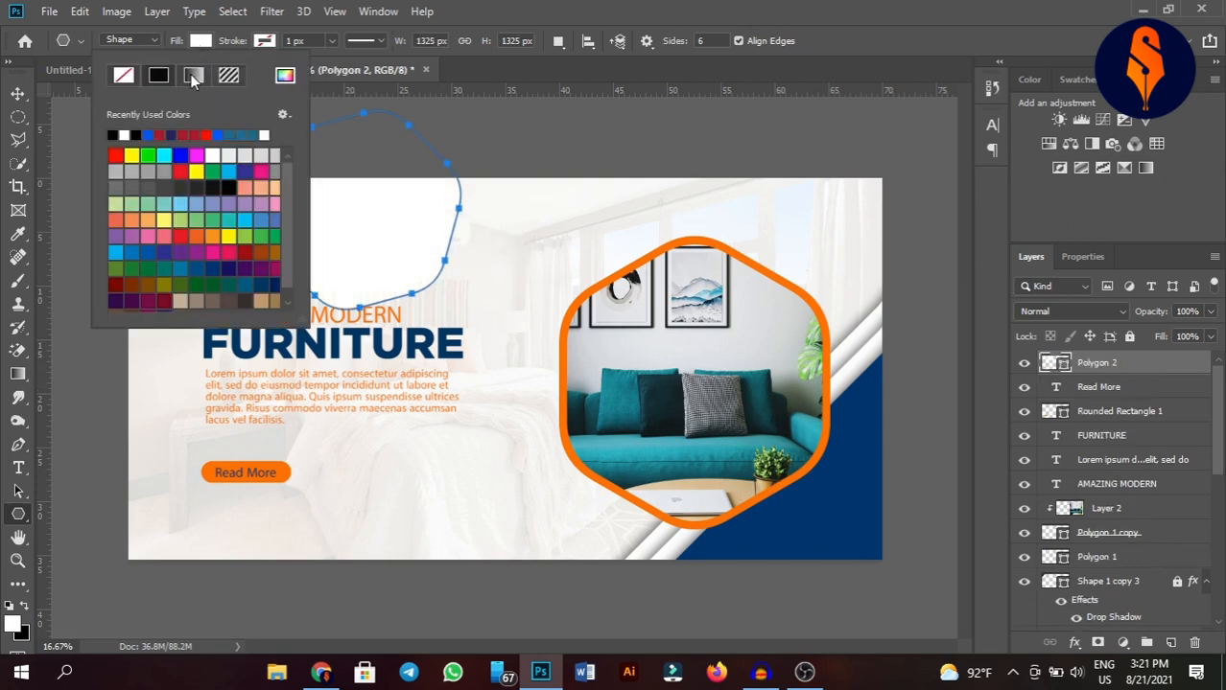
click(124, 75)
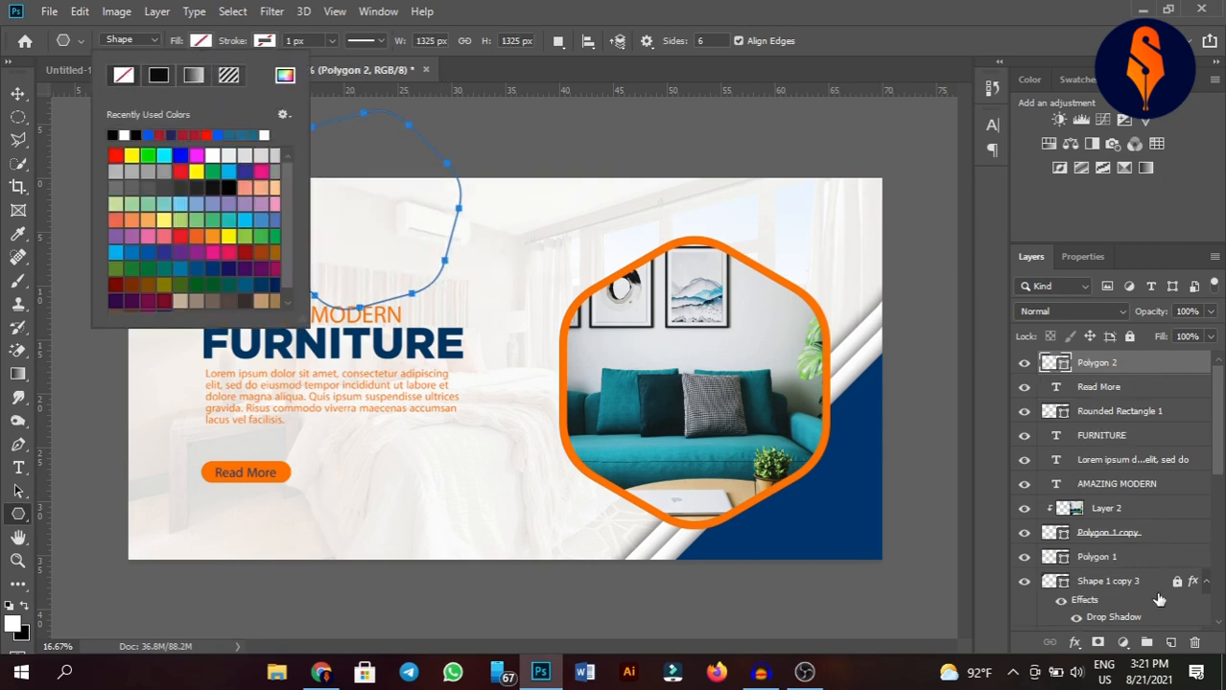
Add a 16 px white inside stroke to the polygon outline.
click(1074, 643)
click(1115, 505)
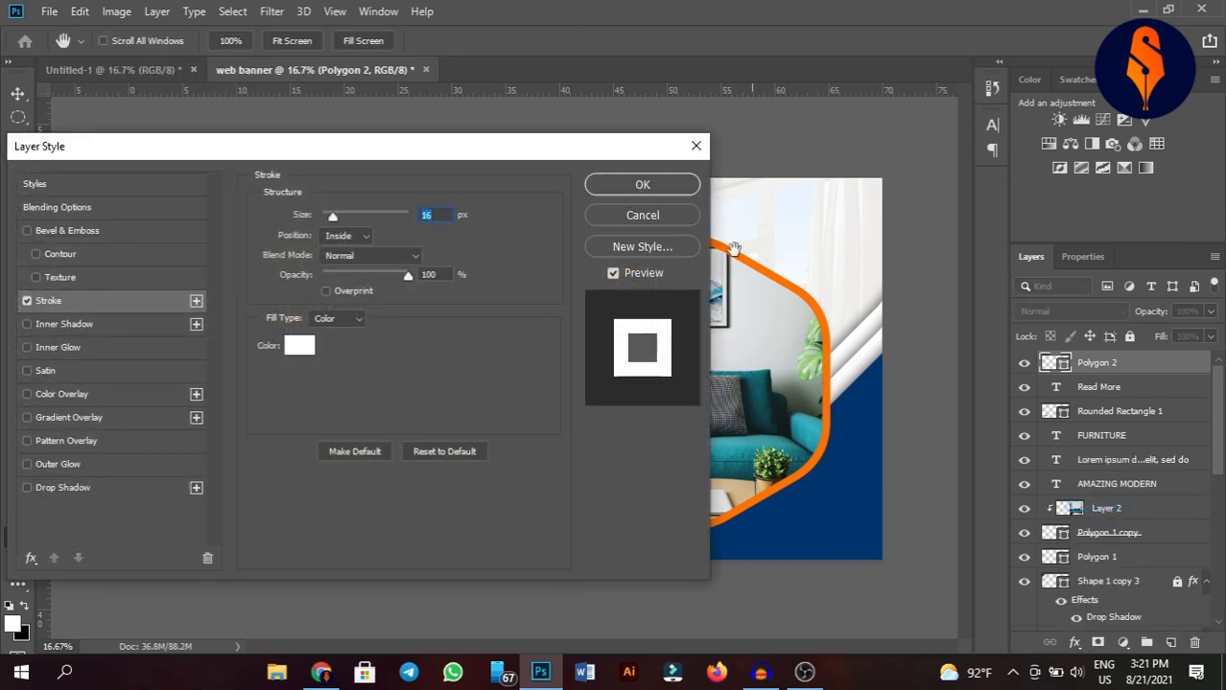
drag(589, 145, 582, 338)
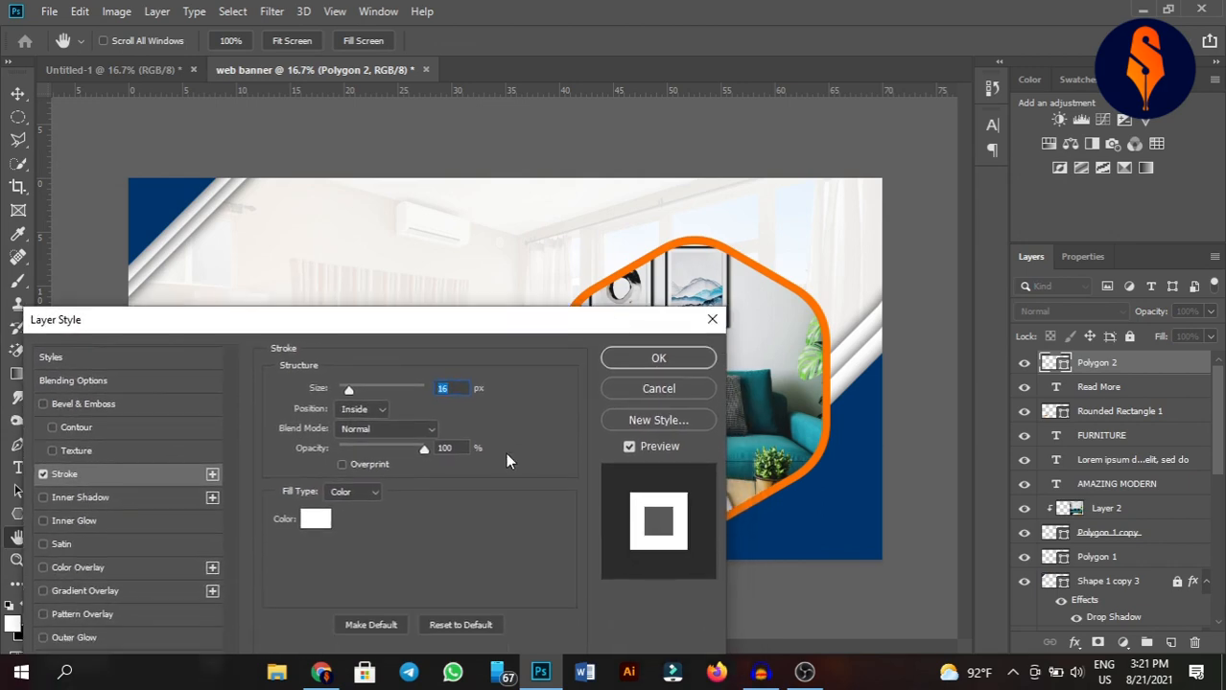
mouse_move(352, 392)
mouse_down()
mouse_move(367, 392)
mouse_move(346, 395)
mouse_up()
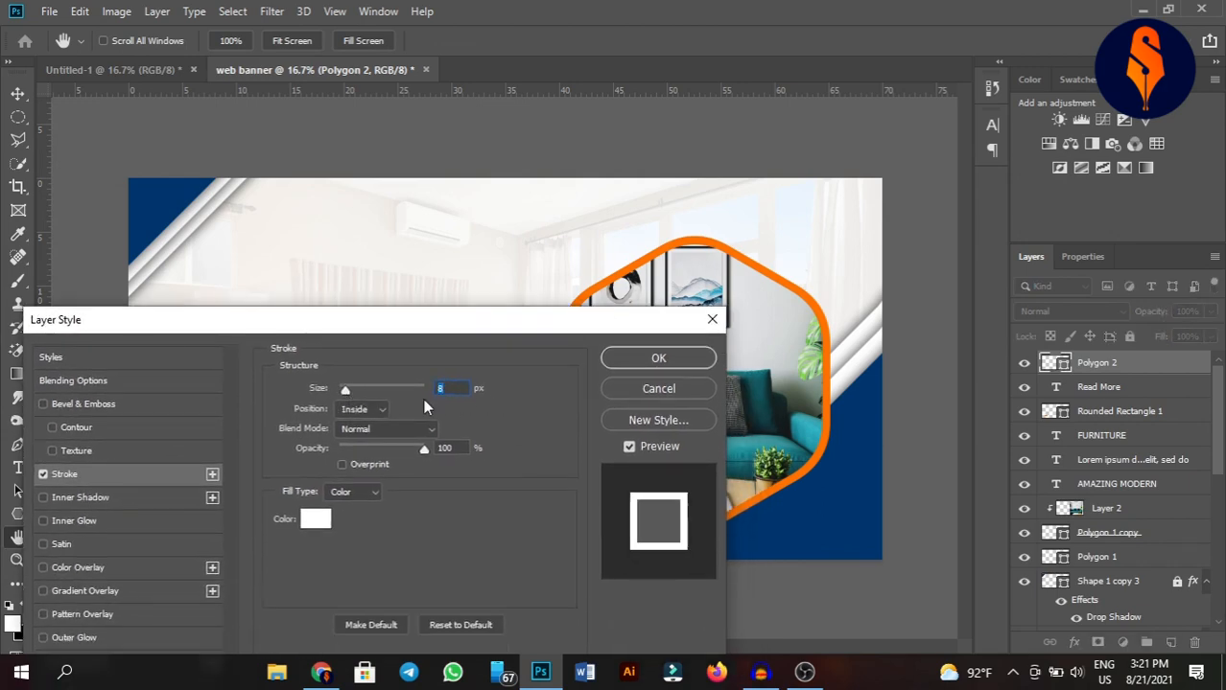
click(347, 406)
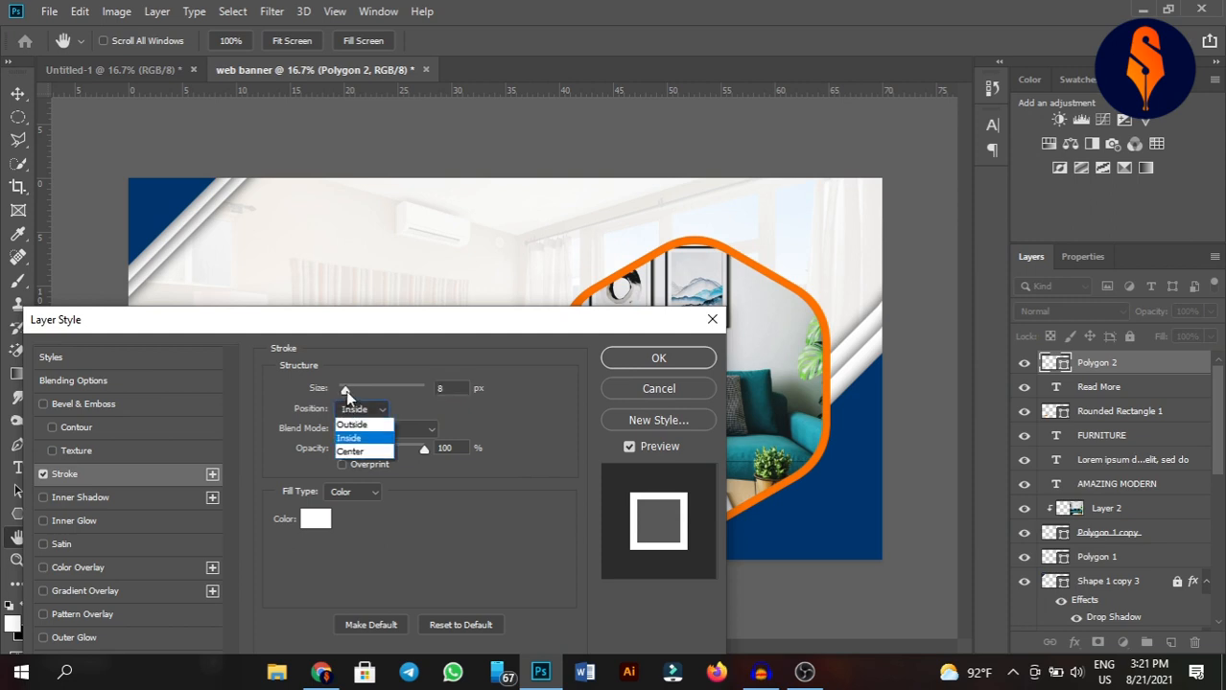
click(347, 391)
drag(347, 390, 349, 389)
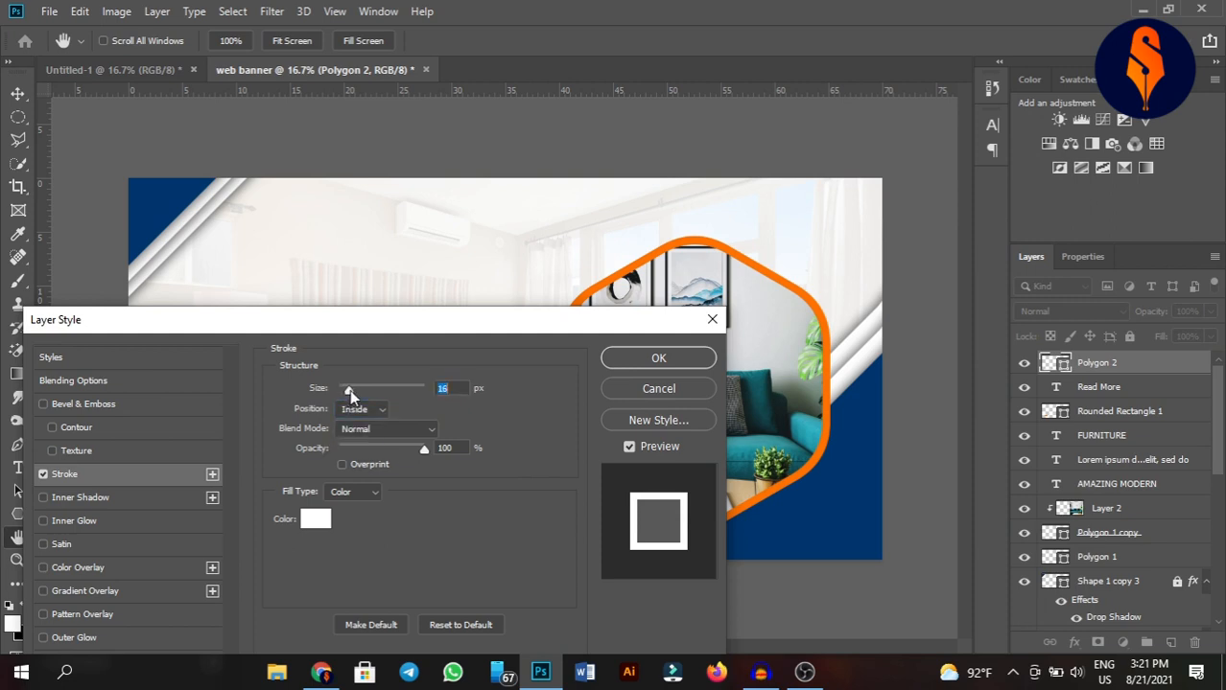
click(651, 360)
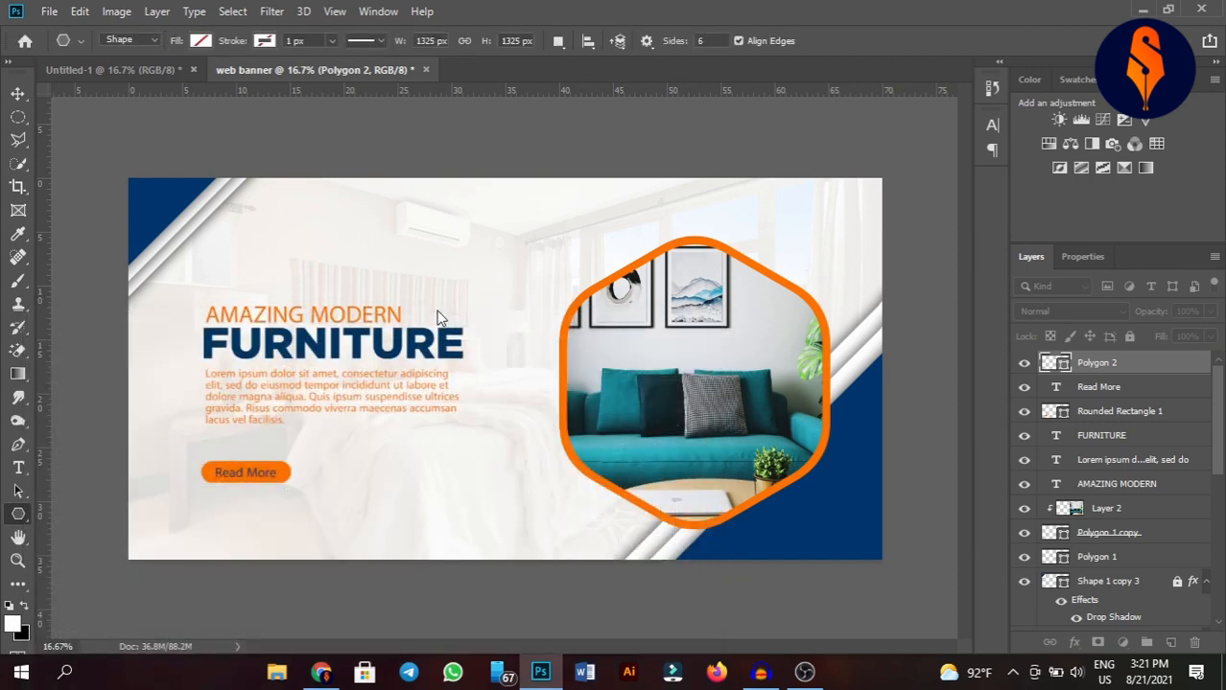
Move the polygon outline layer down the stack to sit just above Color Fill 1.
click(17, 93)
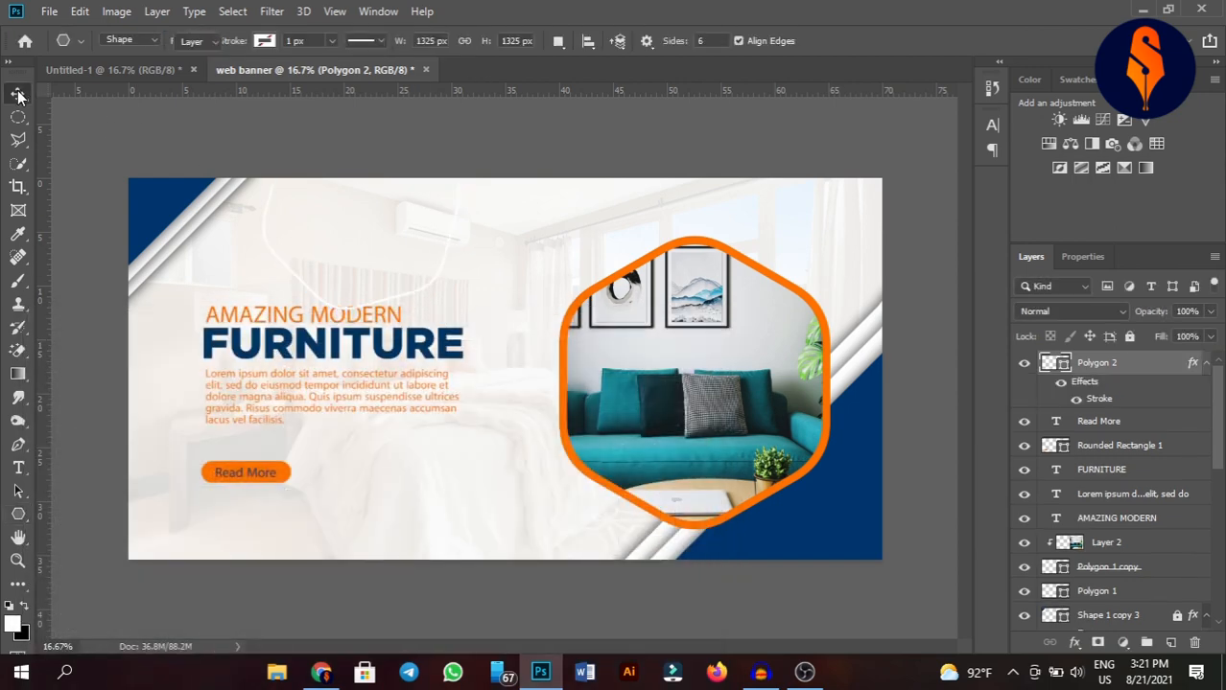
click(434, 287)
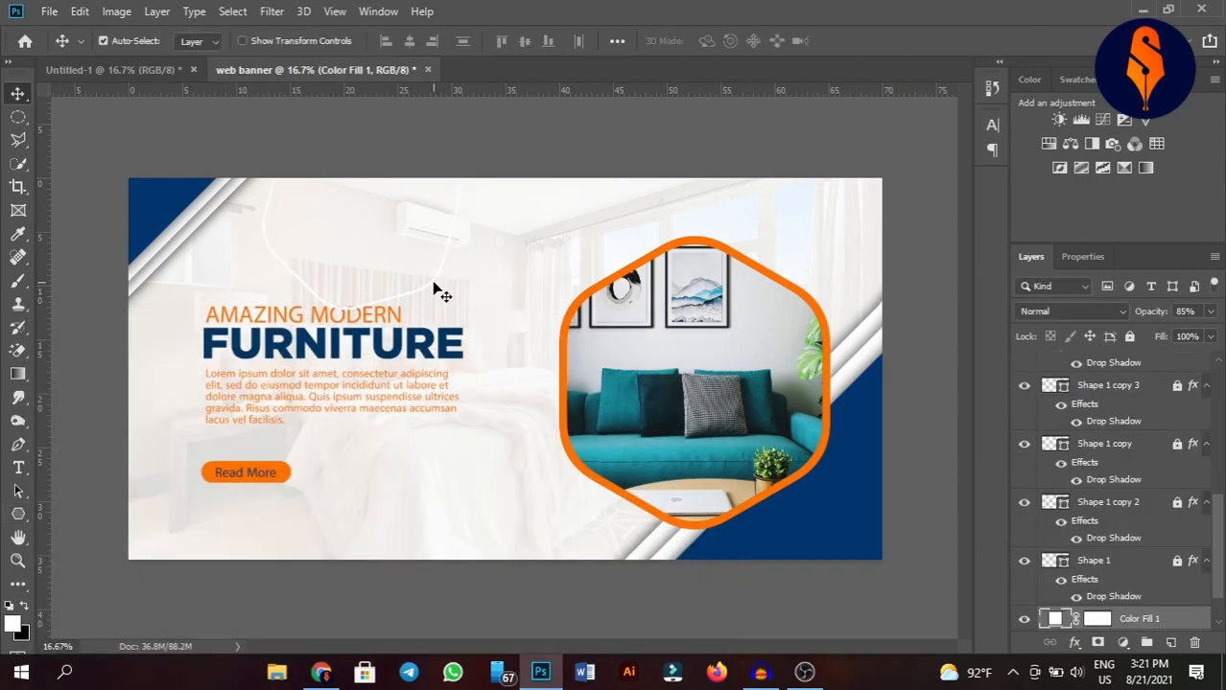
click(434, 288)
drag(433, 287, 439, 370)
scroll(1124, 381, down, 6)
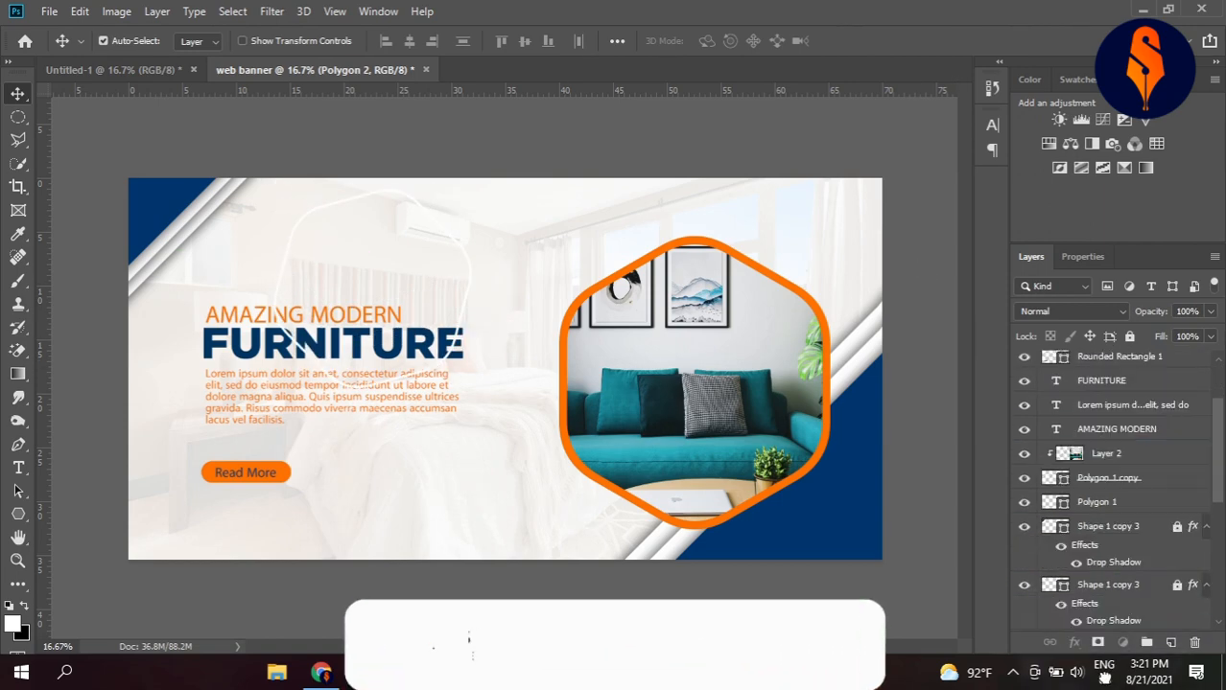
drag(1104, 660, 1122, 569)
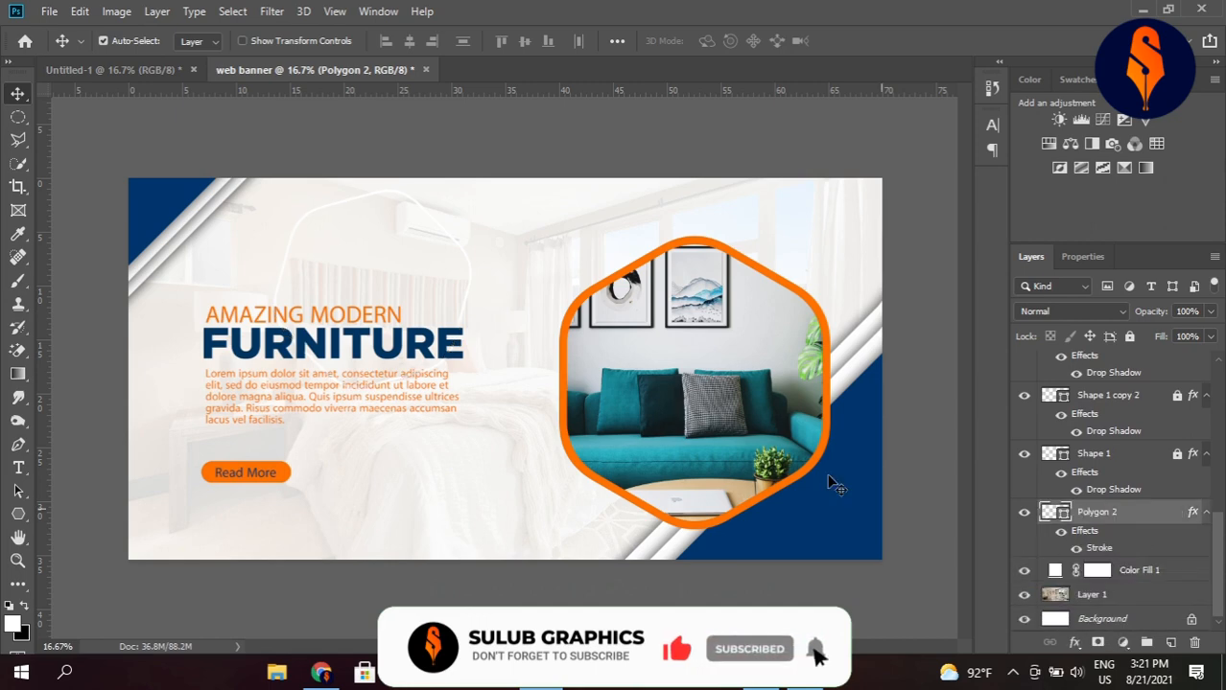
Nudge the outline lower, then duplicate it and move the copy to the upper right behind the photo frame.
drag(467, 309, 470, 342)
key(ctrl)
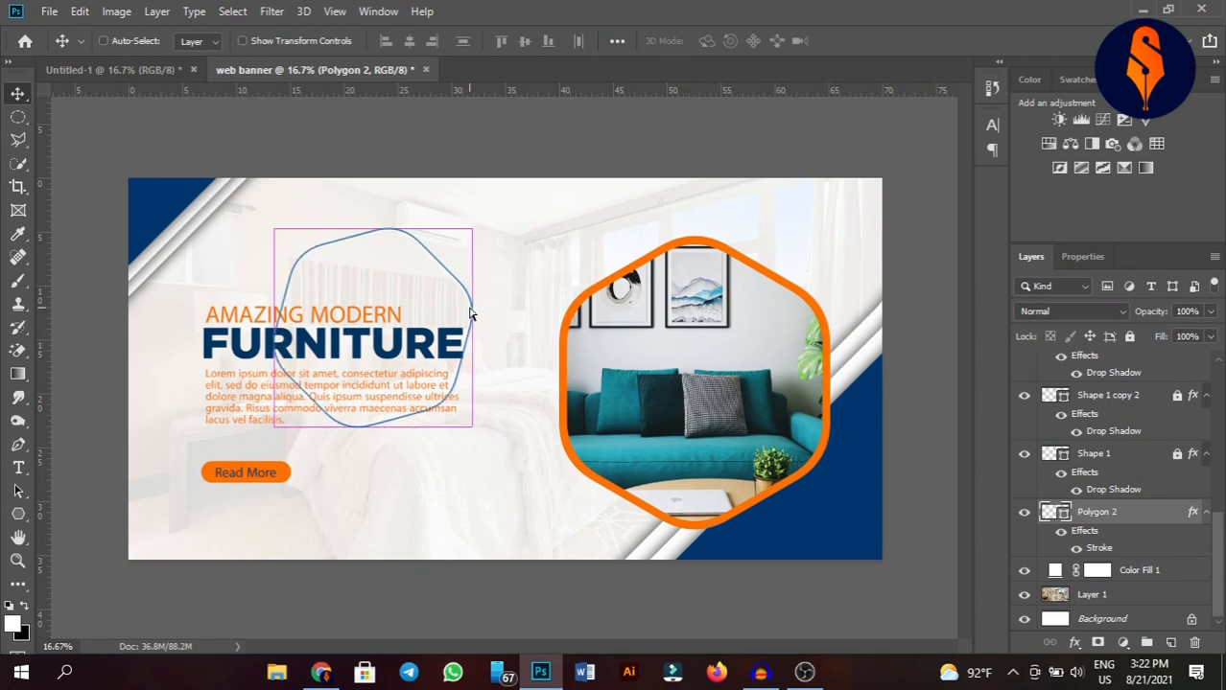
key(ctrl+j)
drag(480, 316, 838, 278)
Duplicate the outline again and move the copy near the bottom beside the Read More button.
key(ctrl+j)
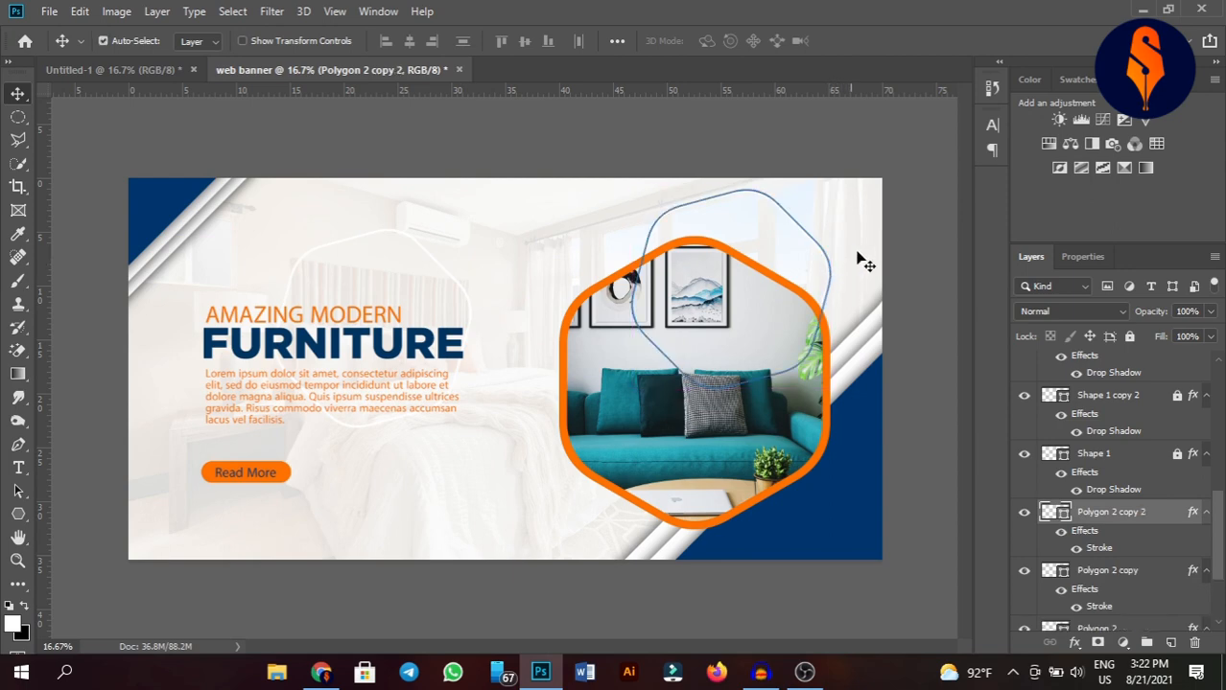
click(932, 204)
drag(829, 262, 518, 435)
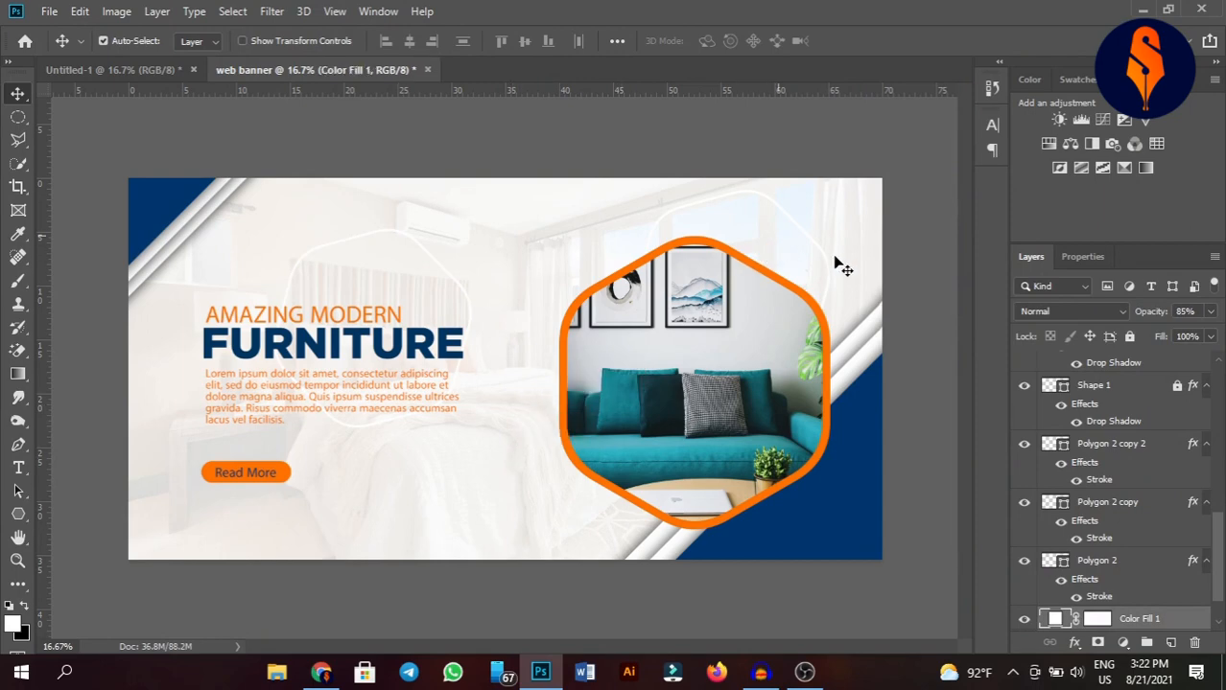
mouse_move(832, 267)
mouse_down()
mouse_move(494, 367)
mouse_move(535, 460)
mouse_move(551, 451)
mouse_move(422, 465)
mouse_up()
Scale the bottom outline copy down and shift it slightly lower right.
key(ctrl+t)
click(749, 41)
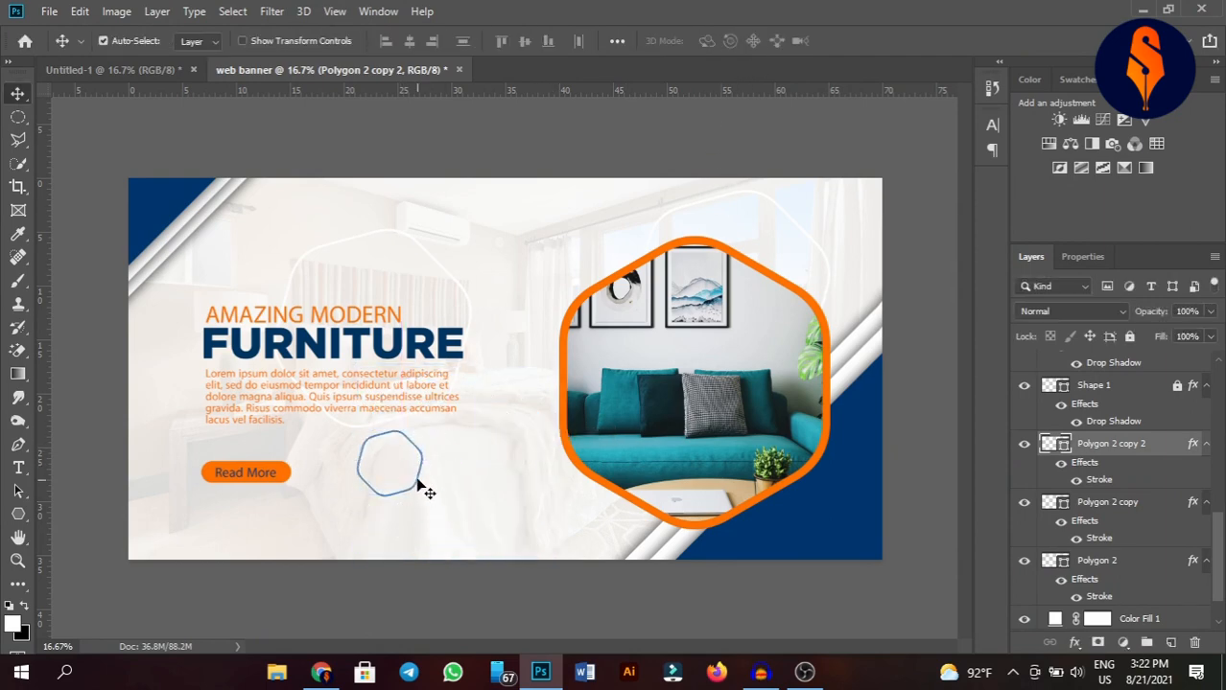
click(419, 487)
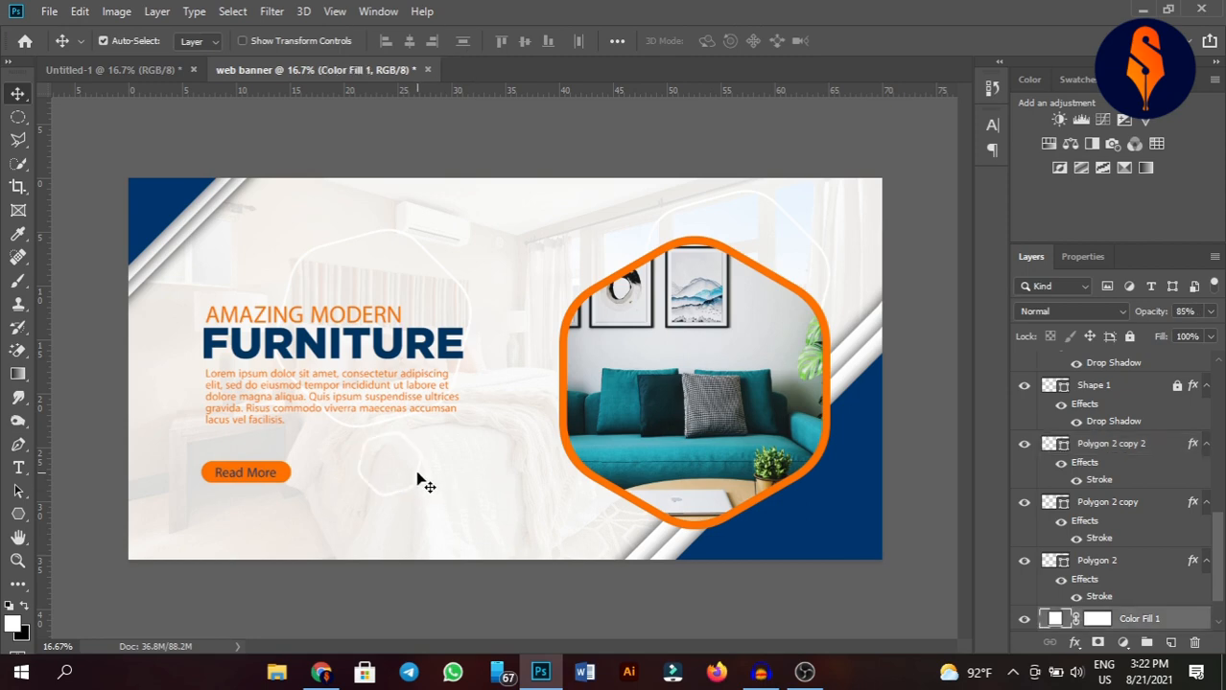
drag(419, 486, 439, 500)
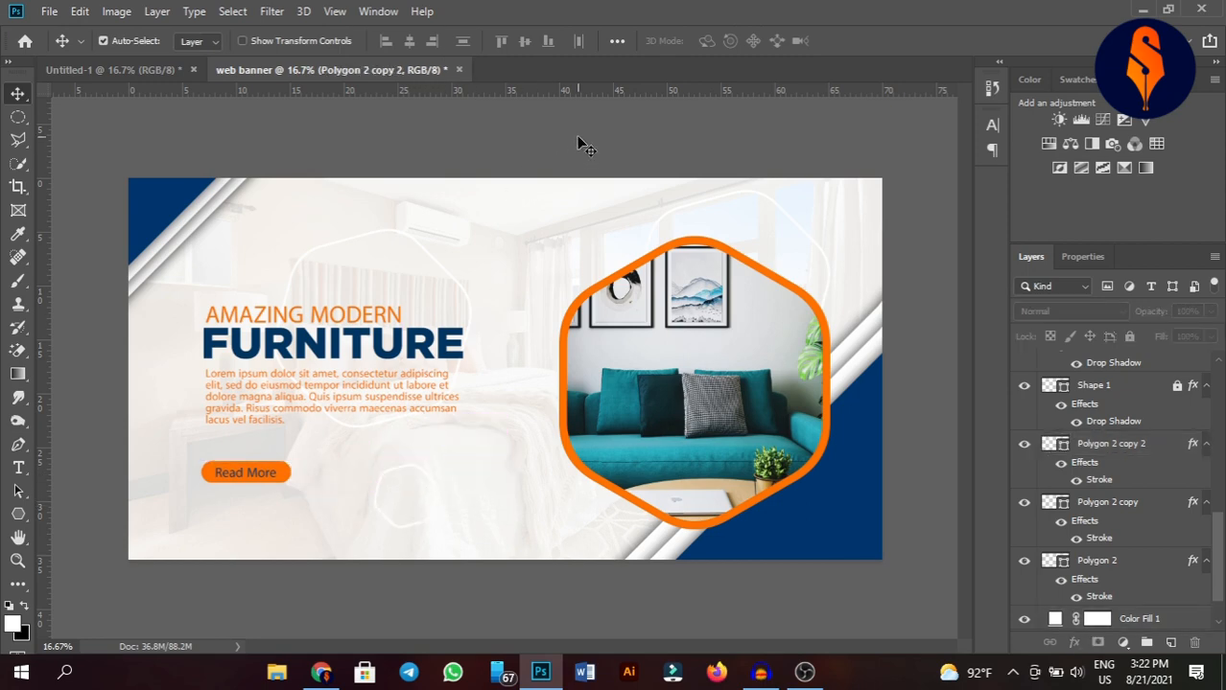
click(577, 138)
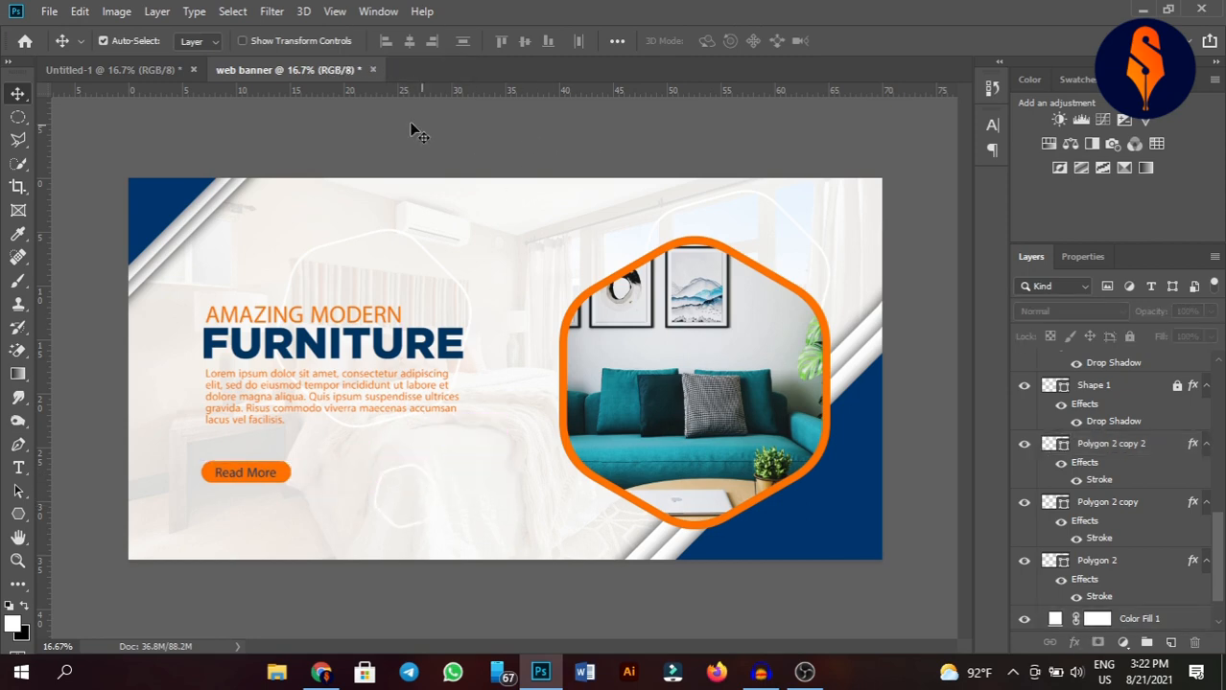
Select the phone and website icon and text layers of the contact details in the other document and copy them into the web banner.
click(115, 67)
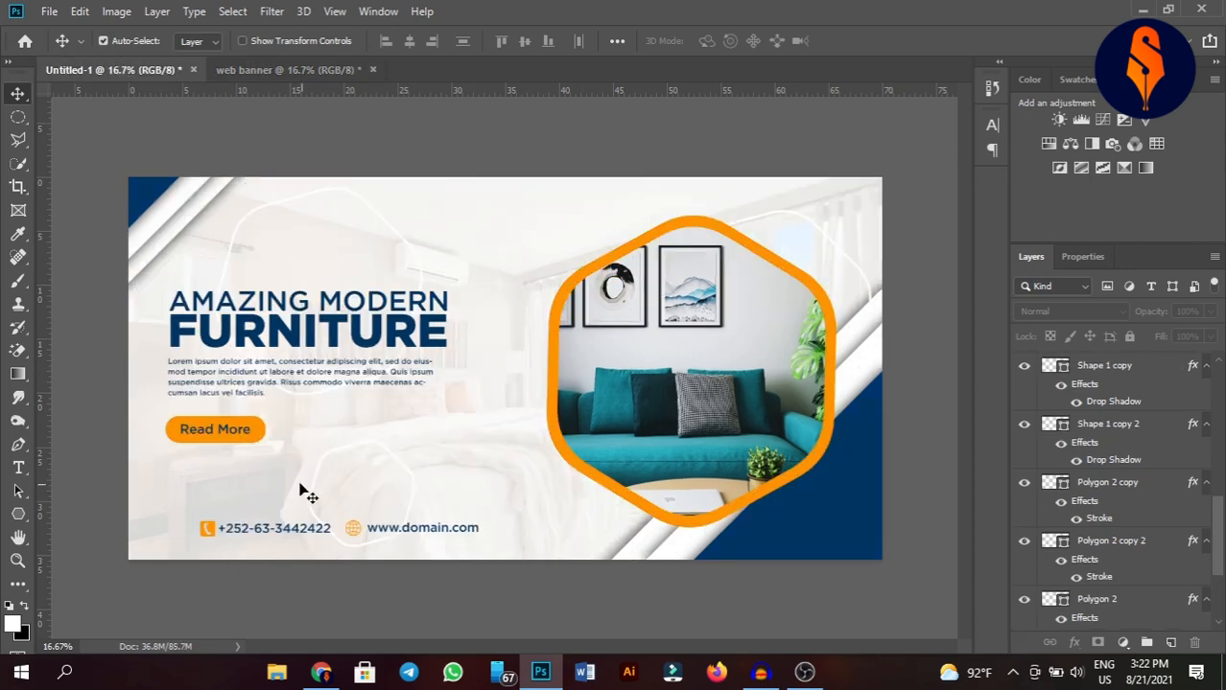
click(209, 531)
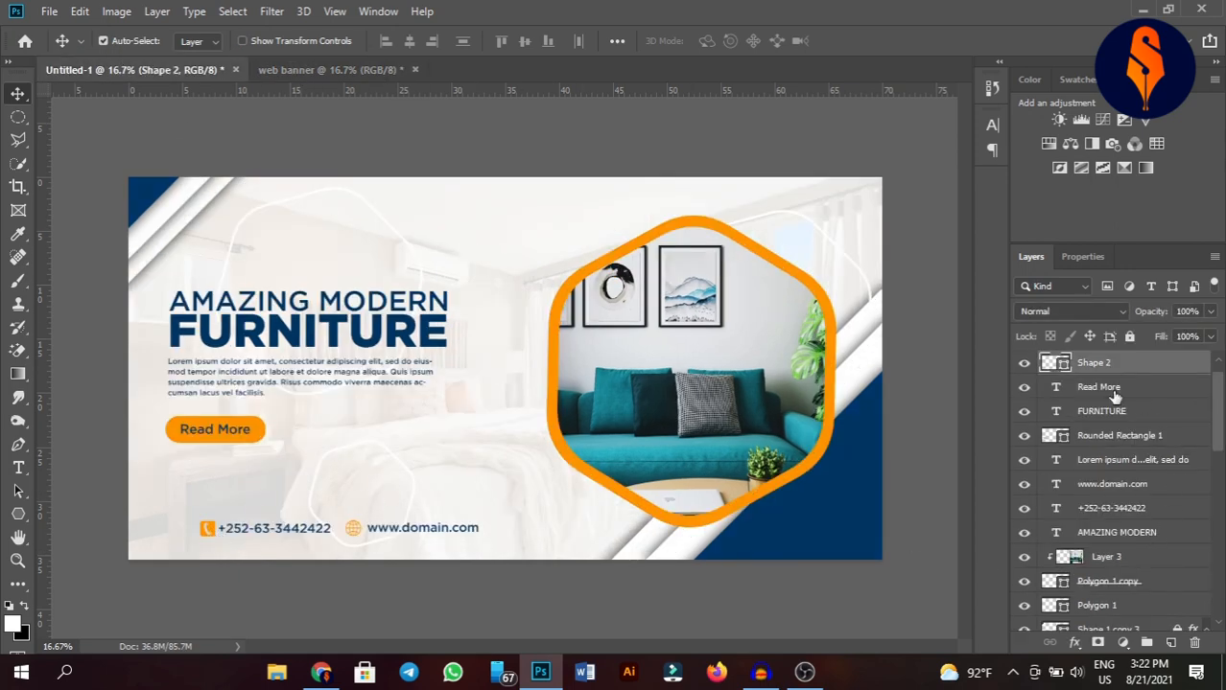
scroll(1120, 385, up, 1)
shift+click(1117, 362)
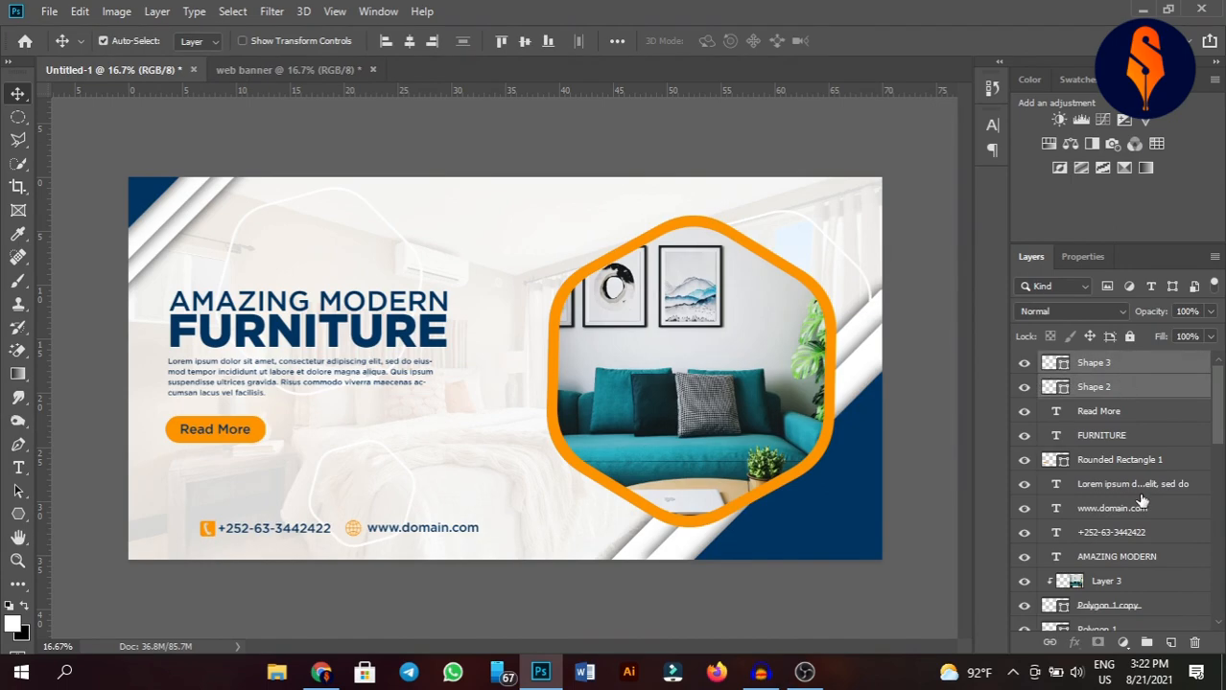
shift+click(1140, 507)
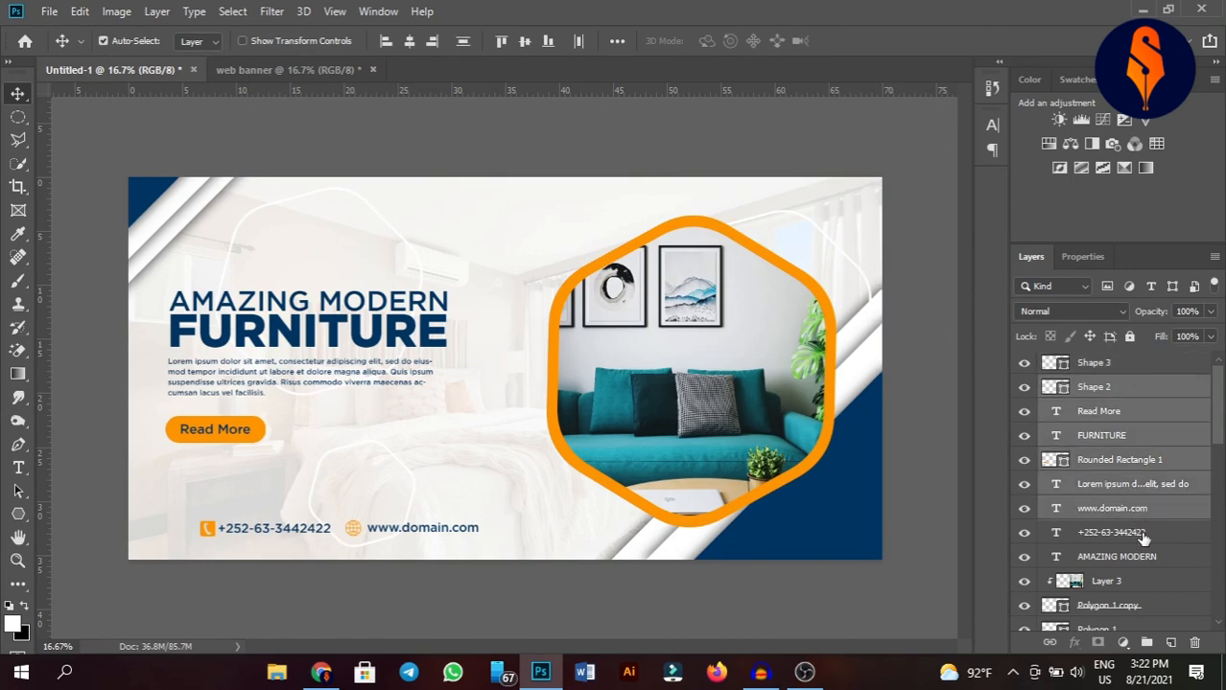
click(1113, 366)
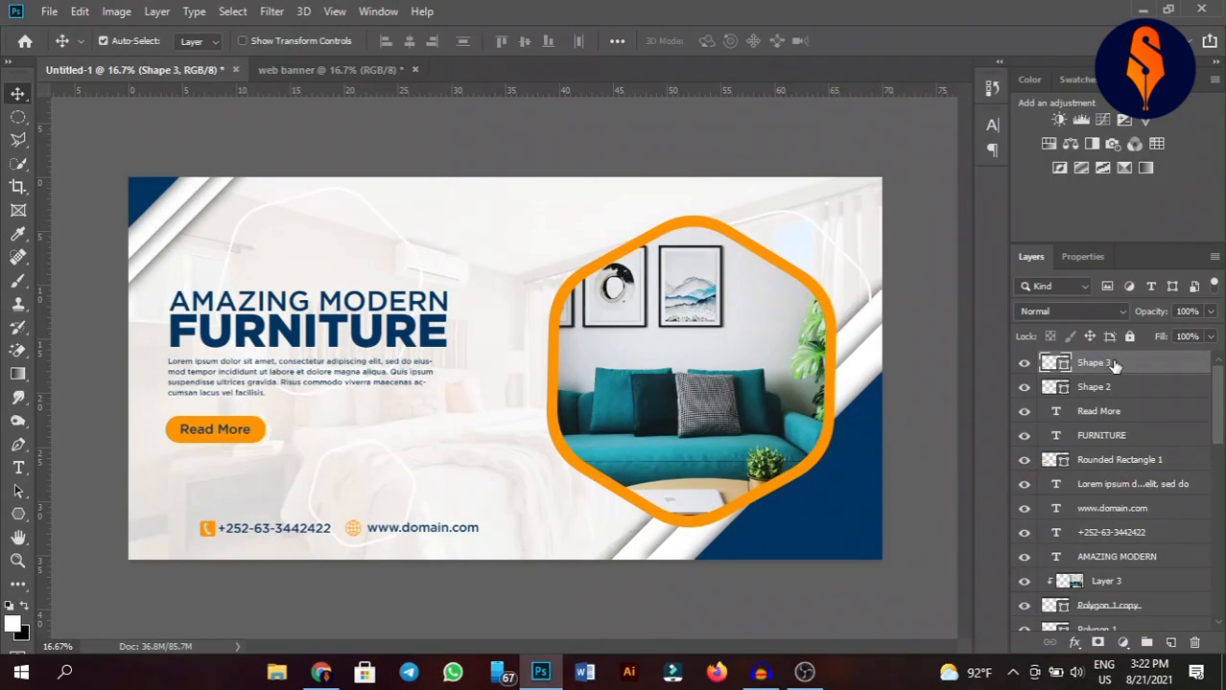
ctrl+click(1114, 386)
ctrl+click(1140, 508)
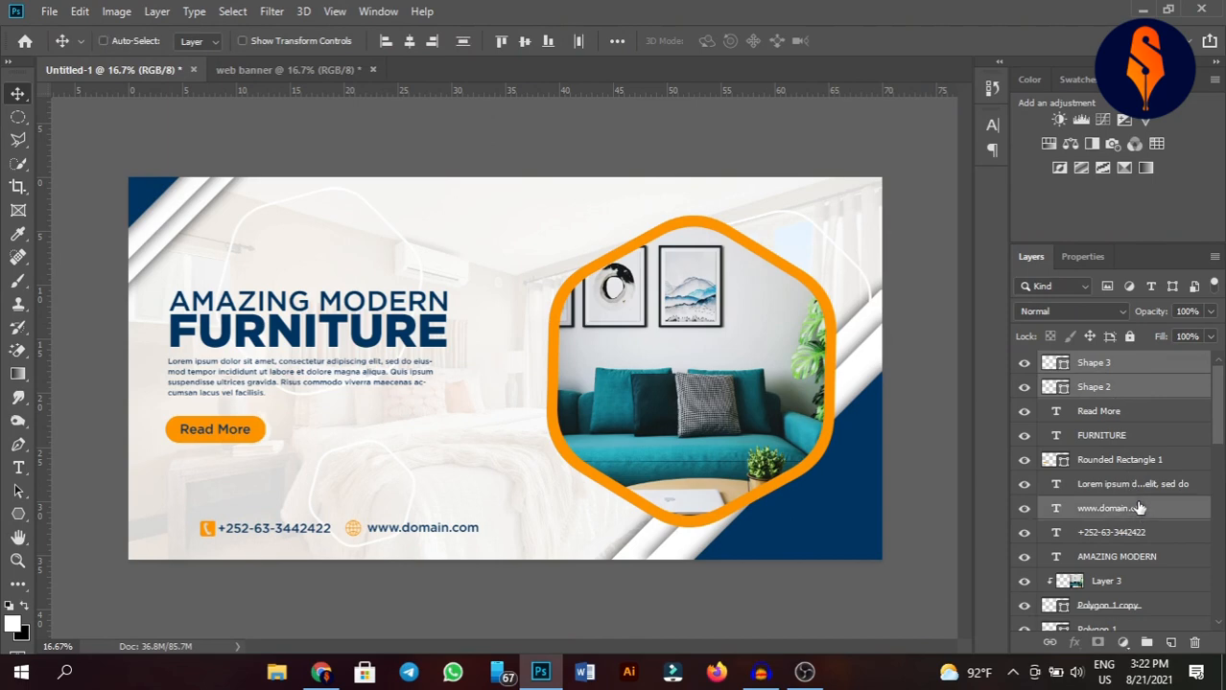
ctrl+click(1128, 535)
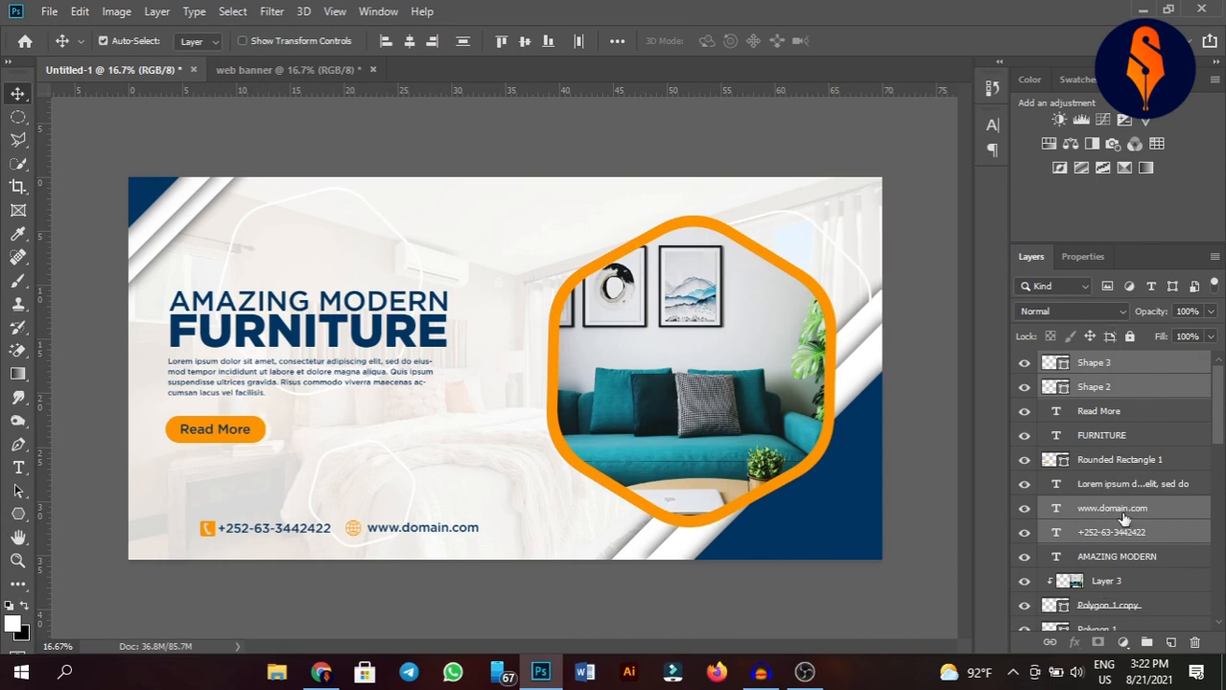
drag(1124, 518, 595, 401)
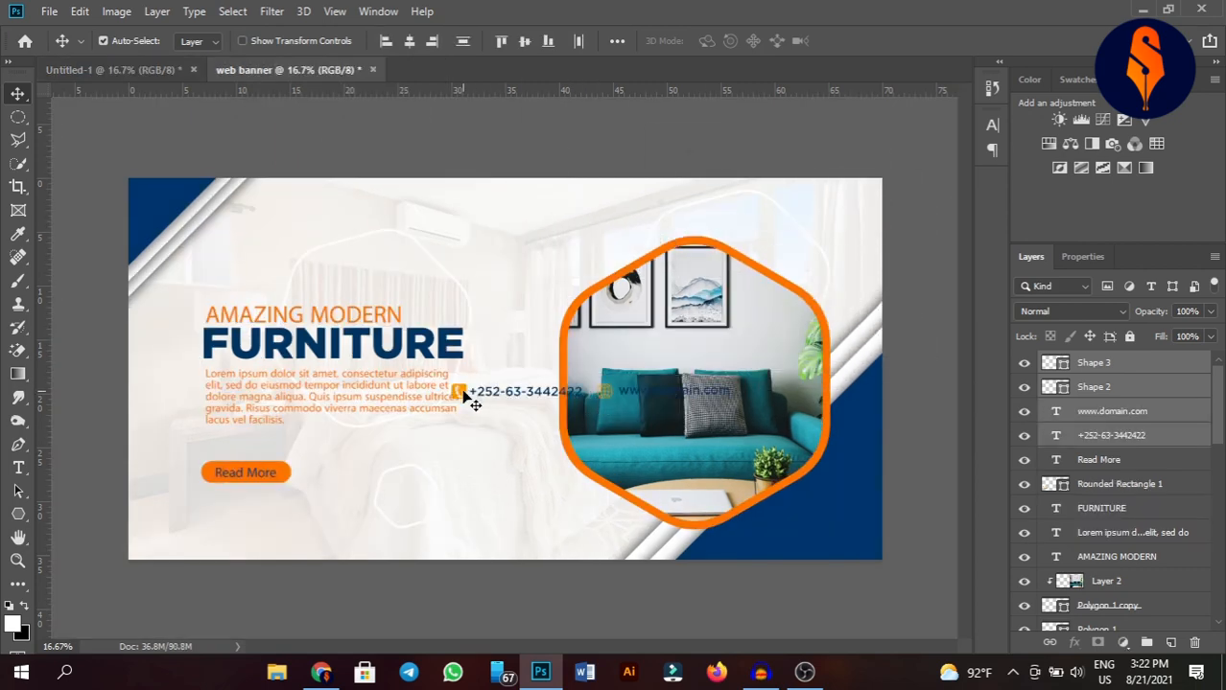
Place the contact details along the banner's bottom left corner, below the Read More button.
drag(462, 391, 175, 539)
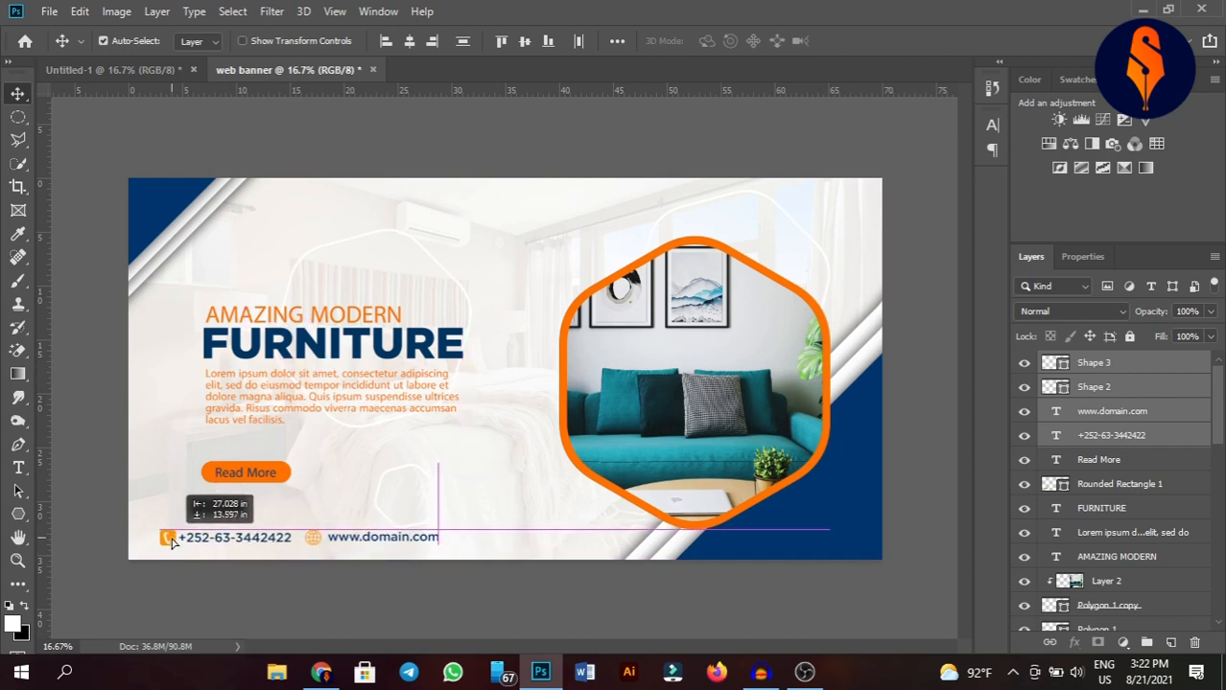
drag(172, 542, 176, 539)
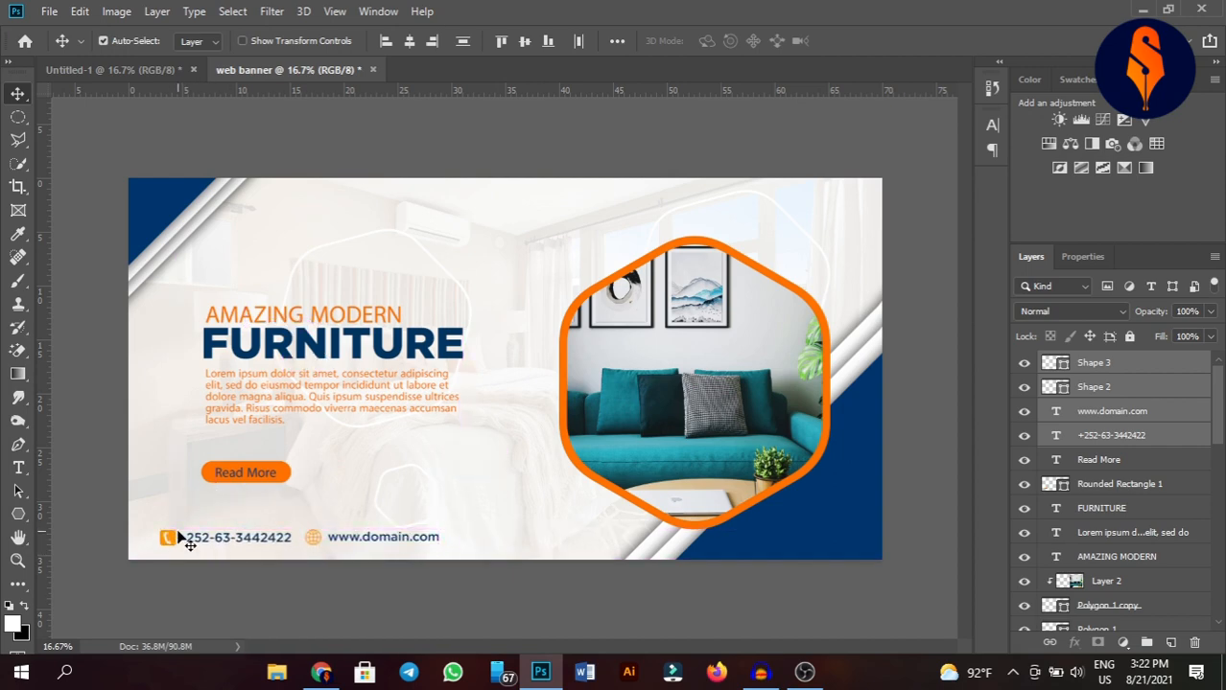
click(552, 152)
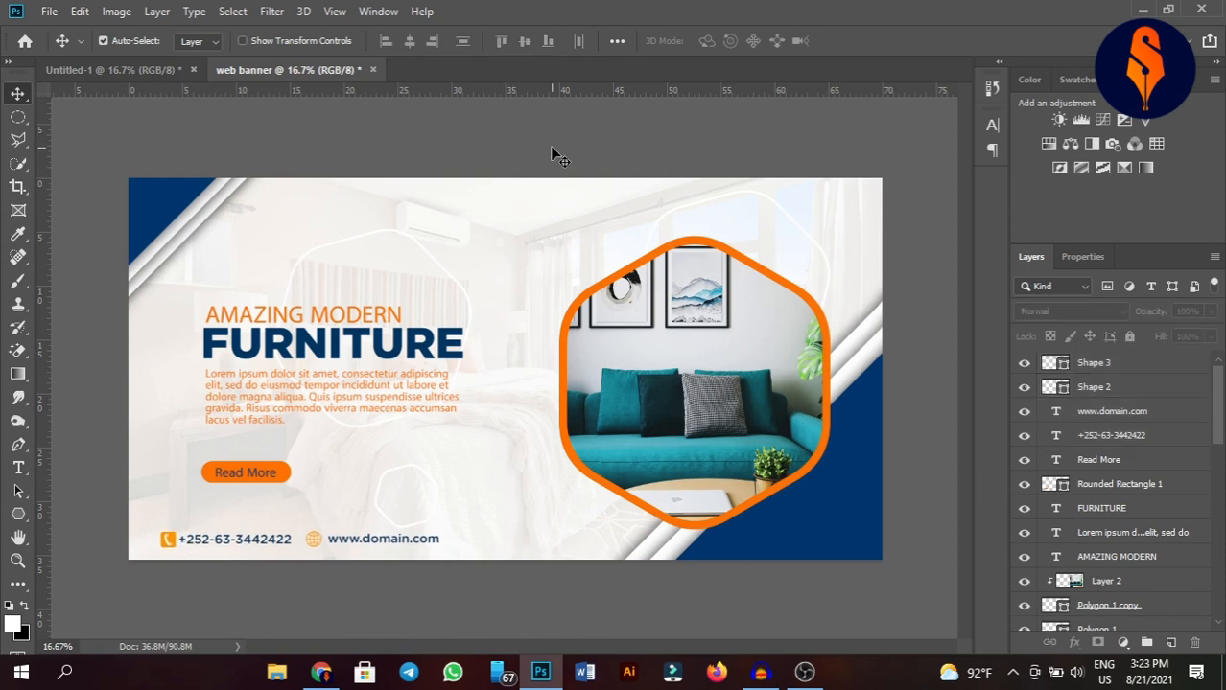